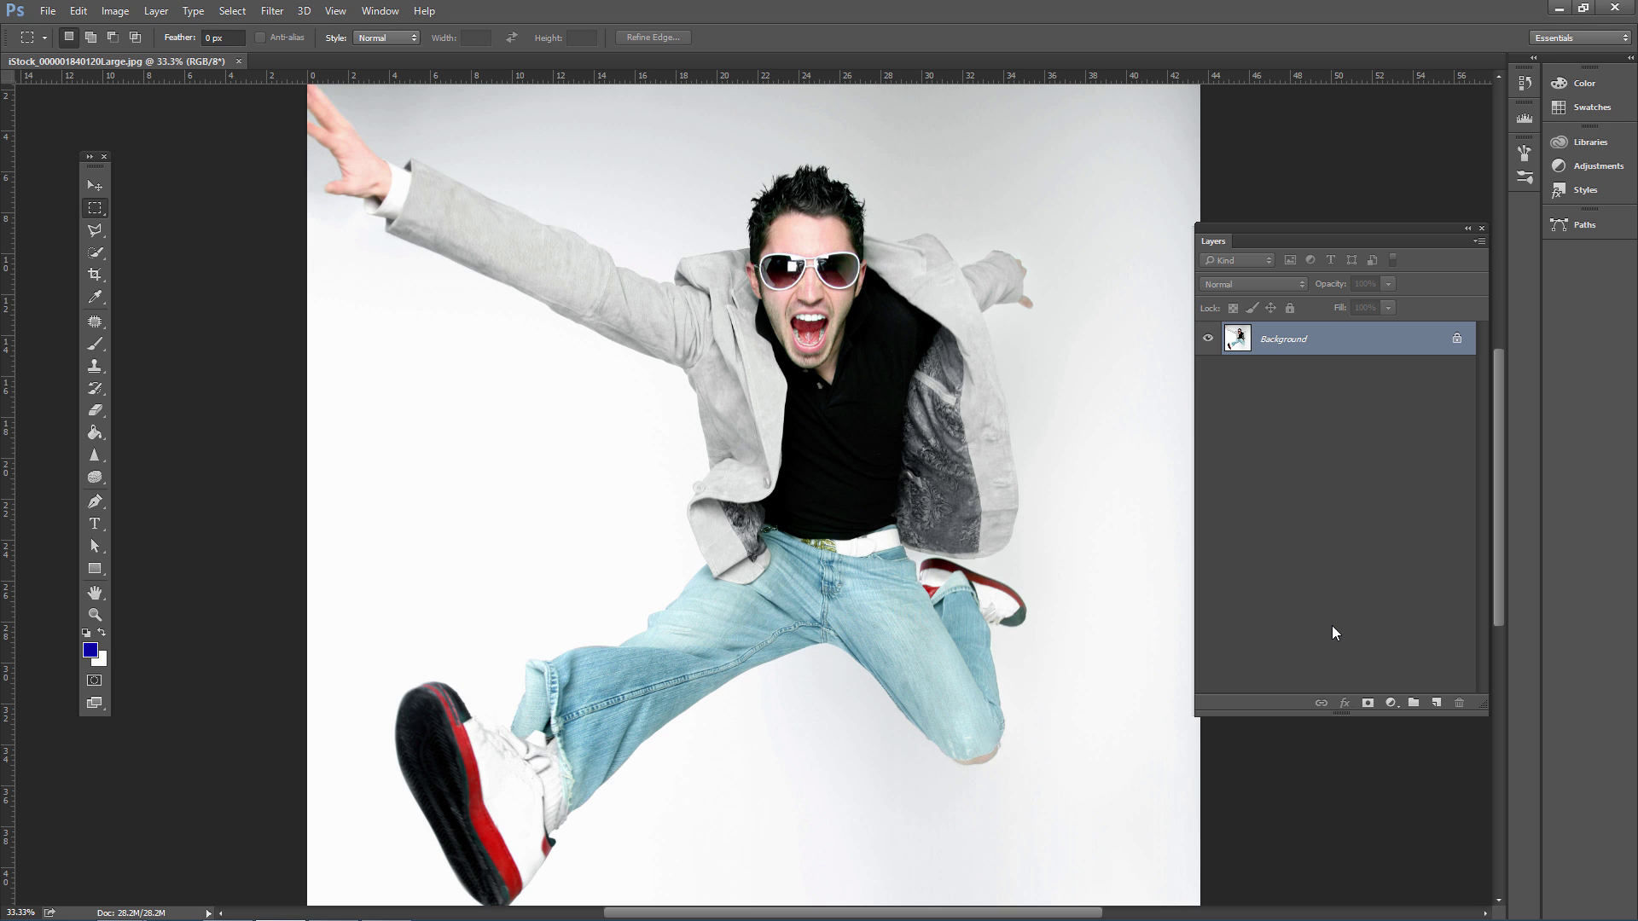
Step: Duplicate the photo to Layer 1 and darken it with Curves points 94→76 and 198→175
{"action": "key", "text": "ctrl+j"}
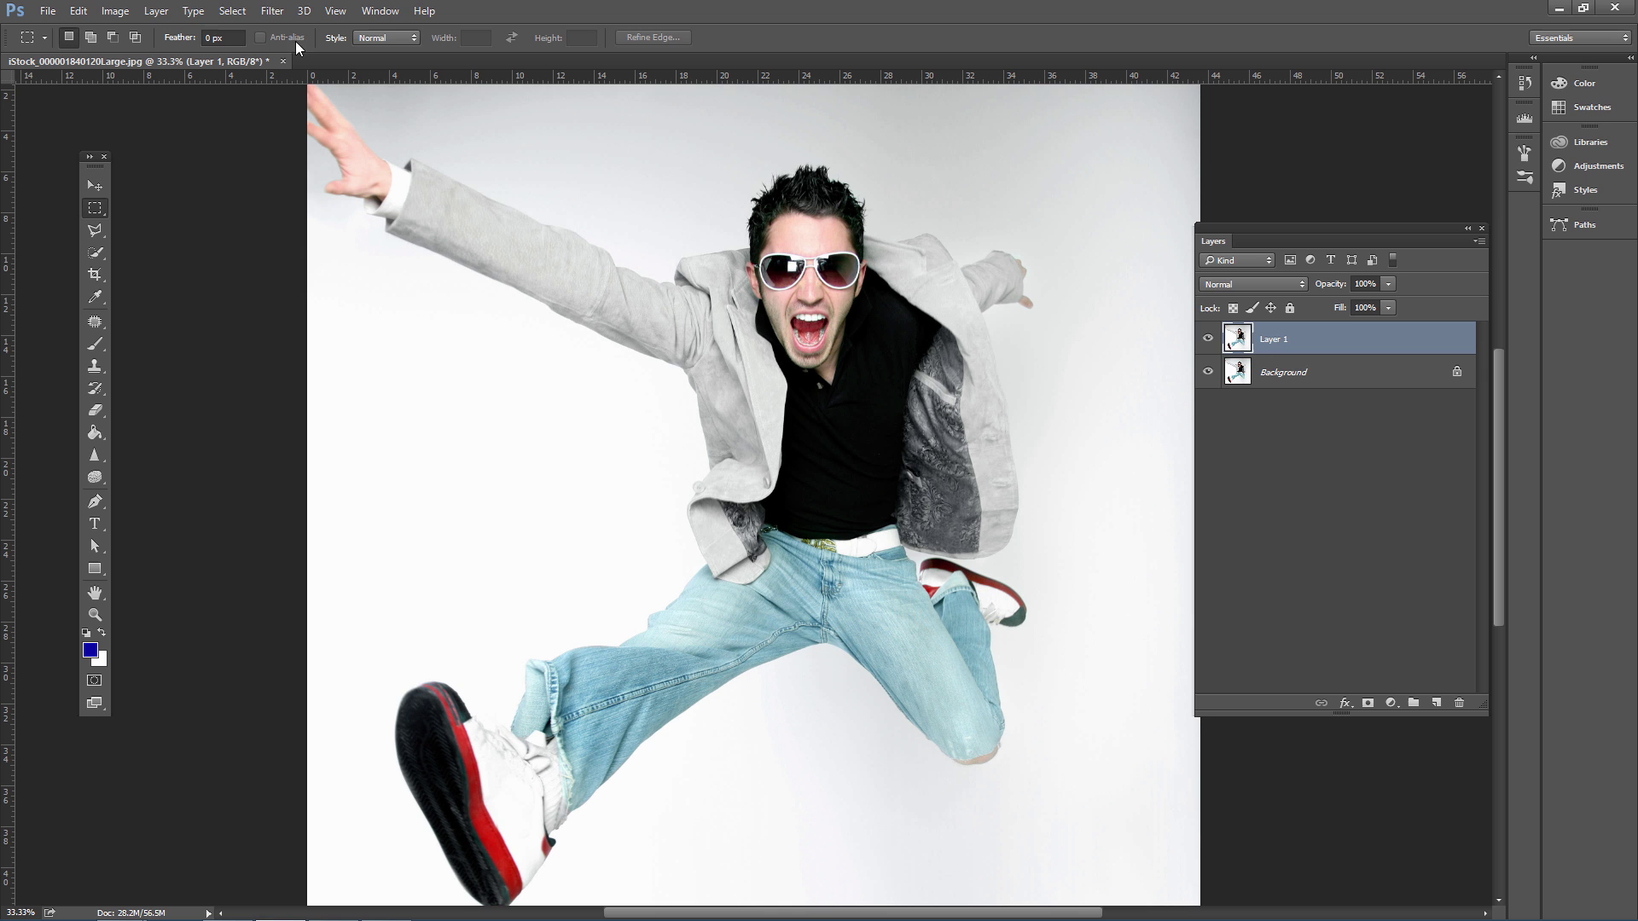
{"action": "left_click", "coordinate": [115, 10]}
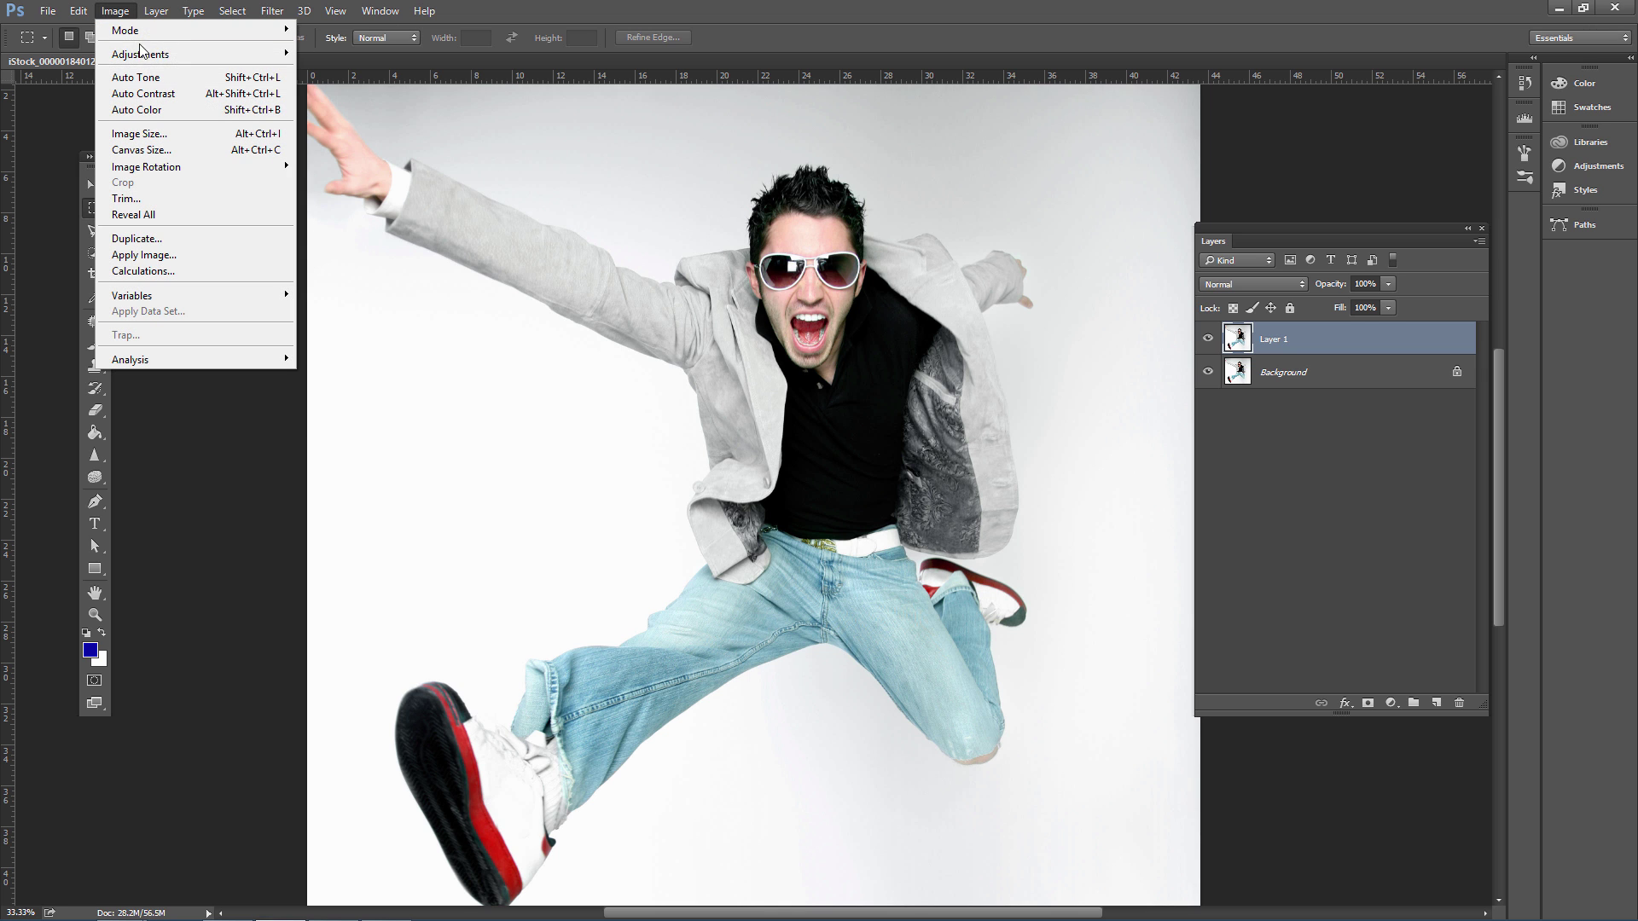
{"action": "mouse_move", "coordinate": [131, 54]}
{"action": "left_click", "coordinate": [328, 86]}
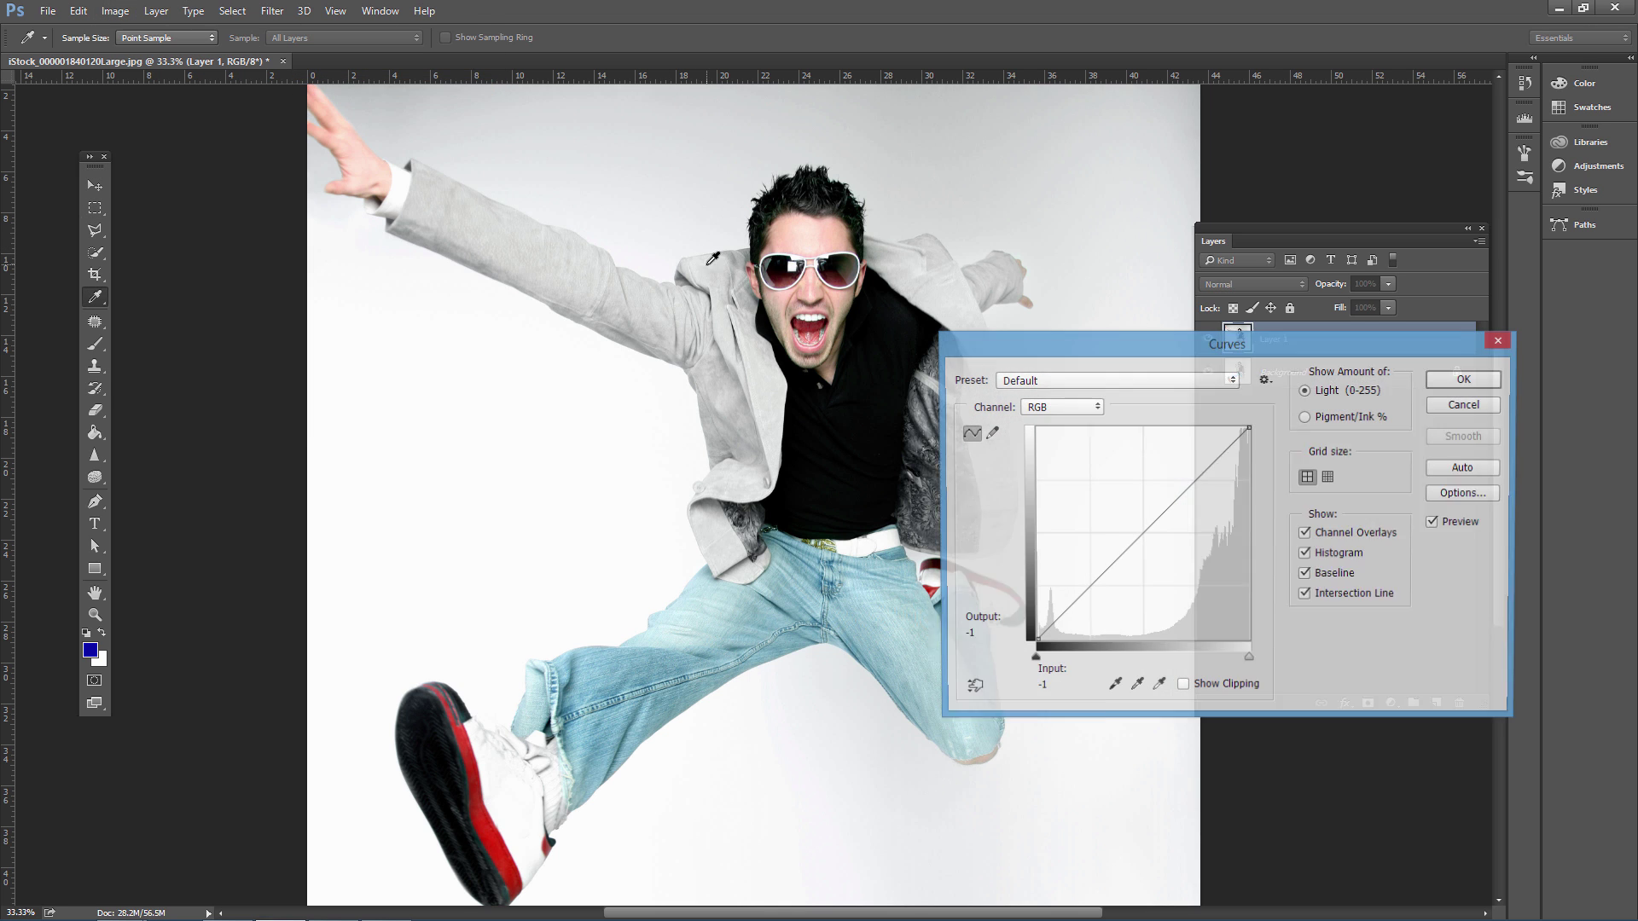
{"action": "left_click_drag", "start_coordinate": [1114, 563], "coordinate": [1114, 577]}
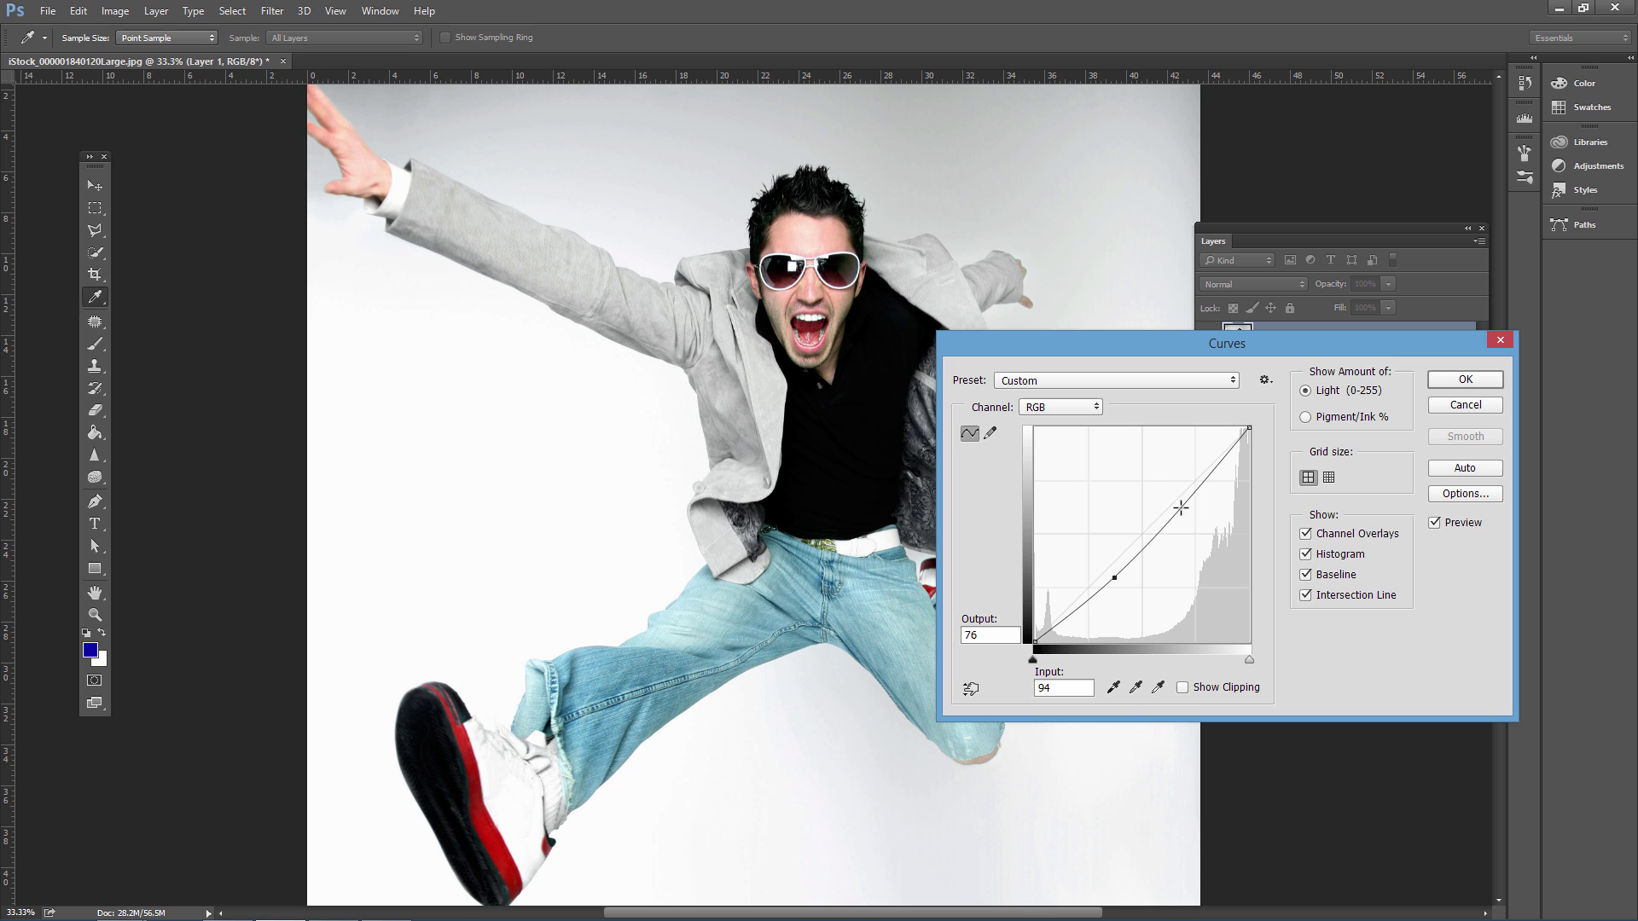
{"action": "left_click_drag", "start_coordinate": [1197, 480], "coordinate": [1201, 494]}
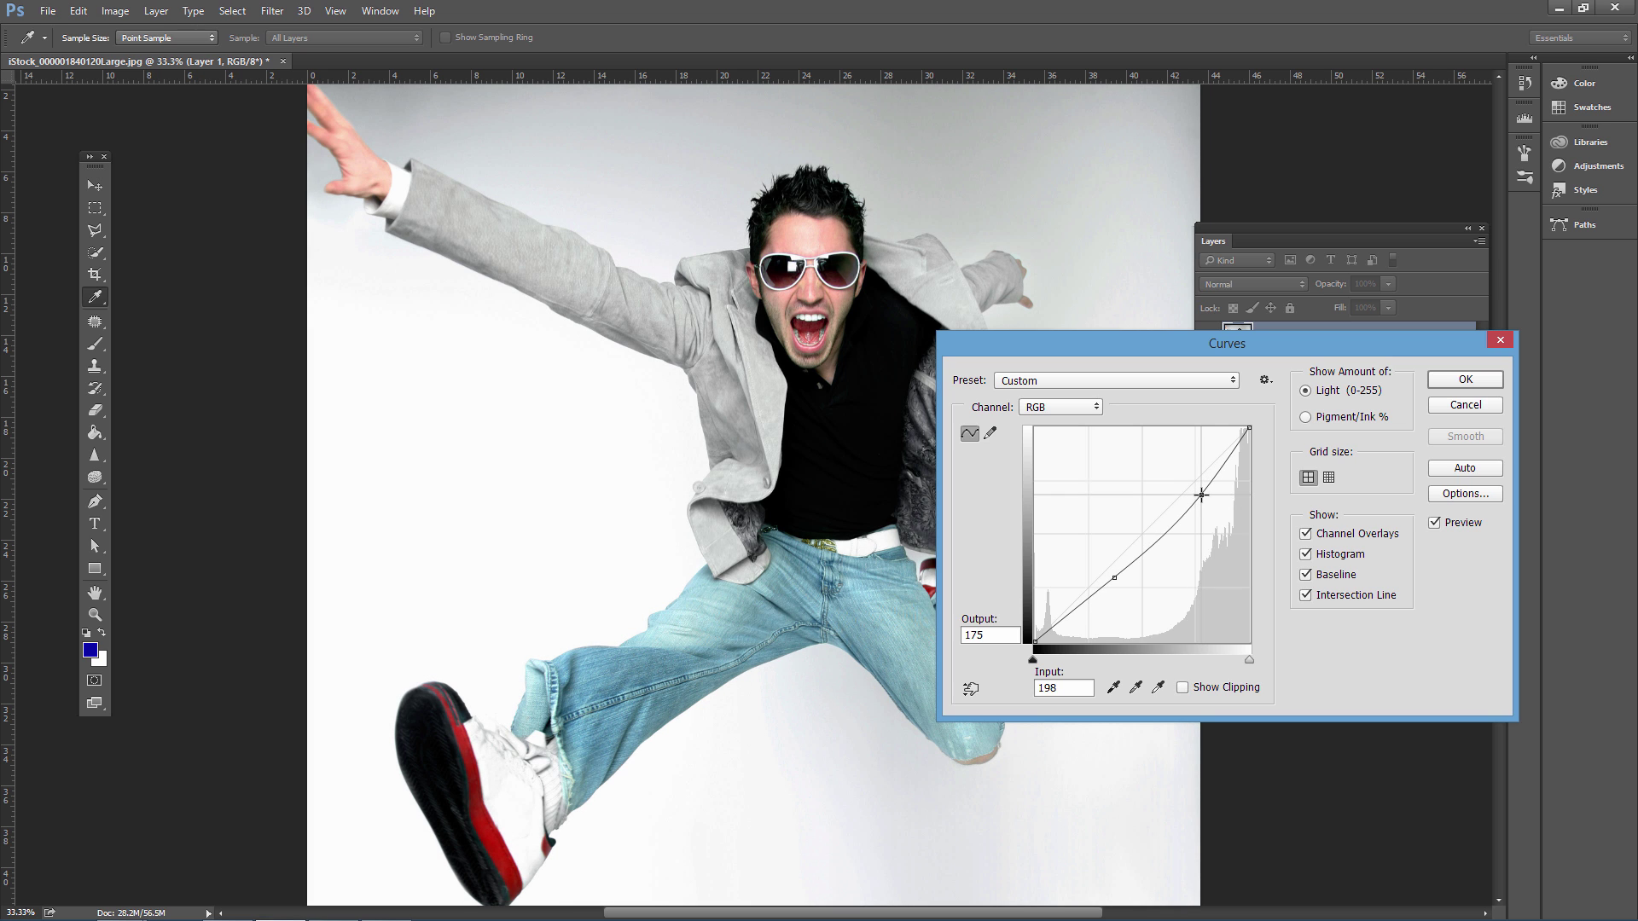
{"action": "left_click", "coordinate": [1474, 380]}
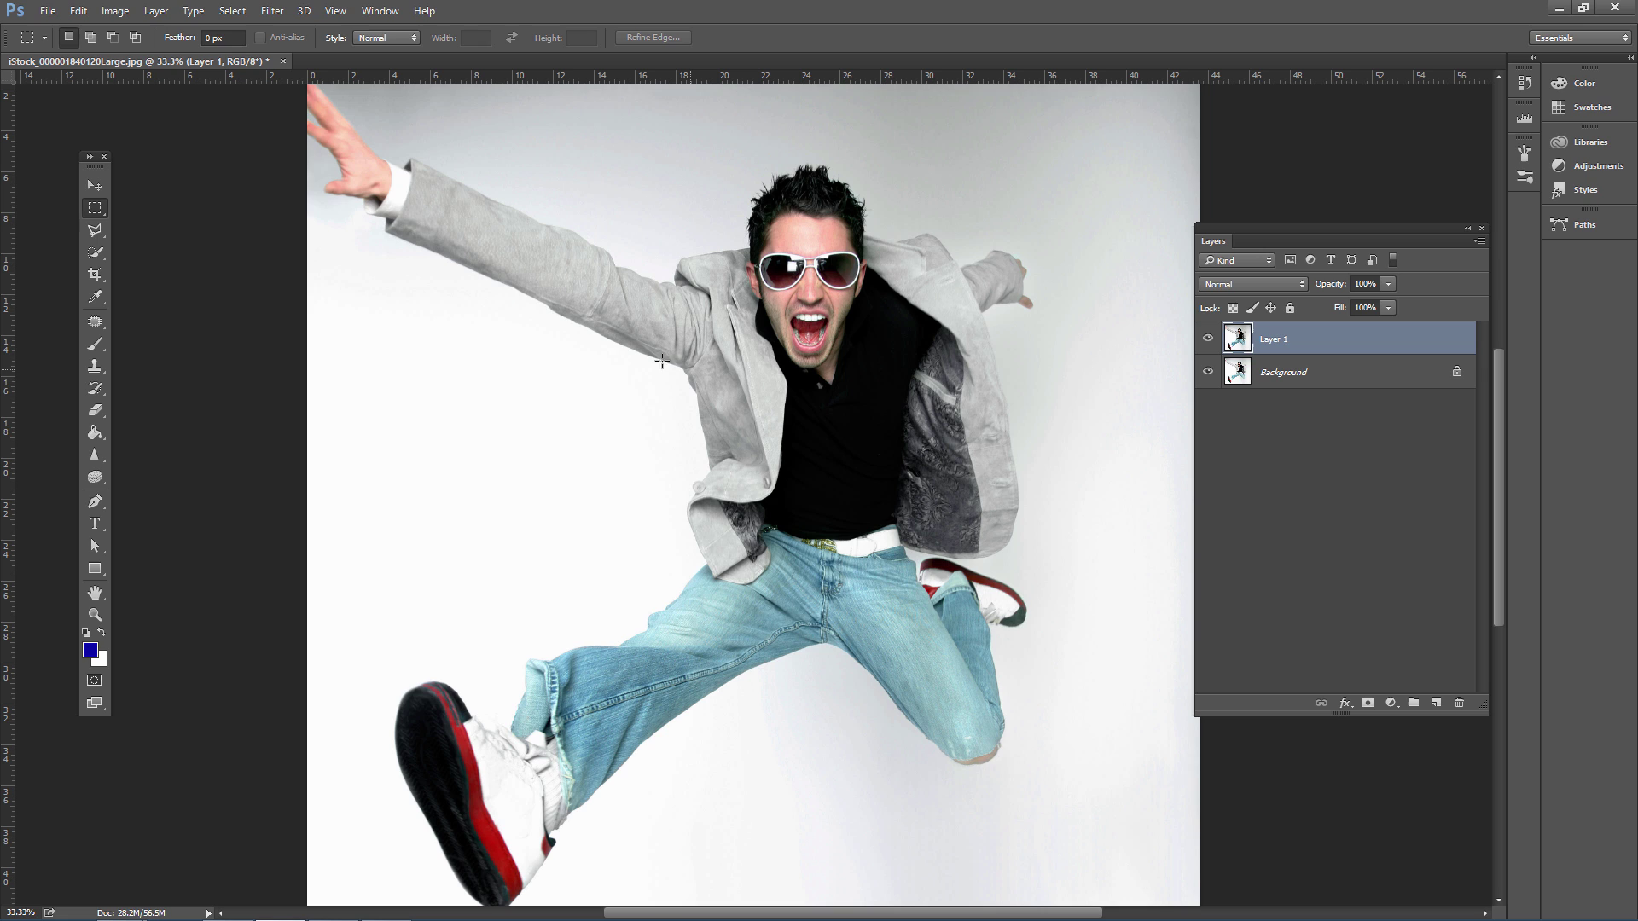
Step: Switch to the Quick Selection Tool and brush over the white backdrop left of the man
{"action": "left_click", "coordinate": [94, 229]}
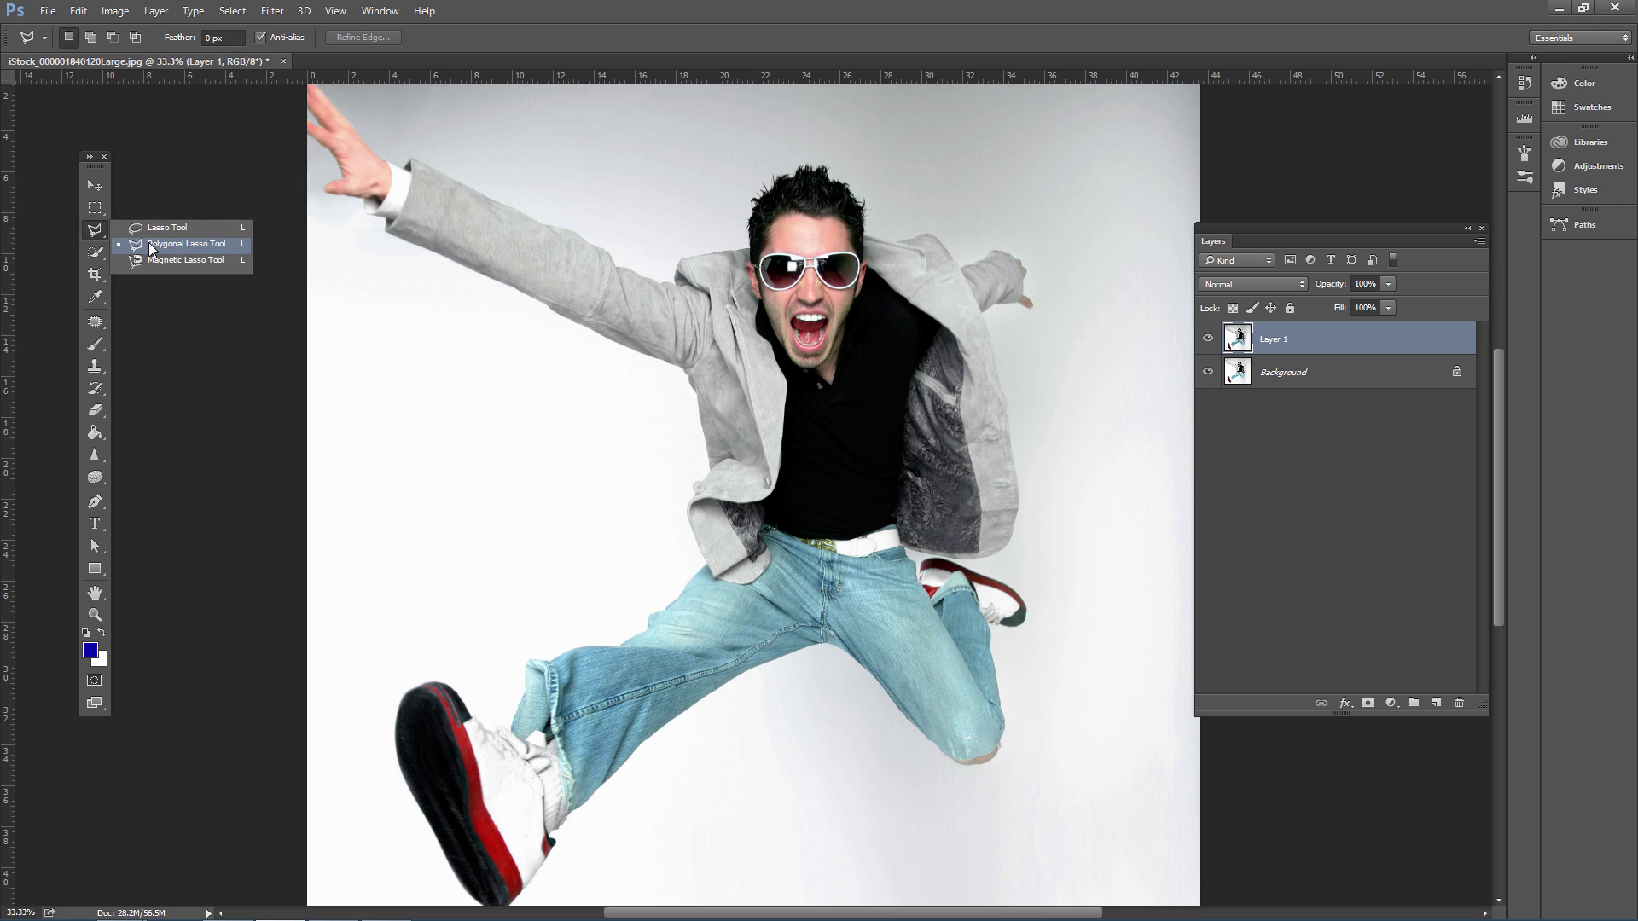
{"action": "left_click", "coordinate": [171, 243]}
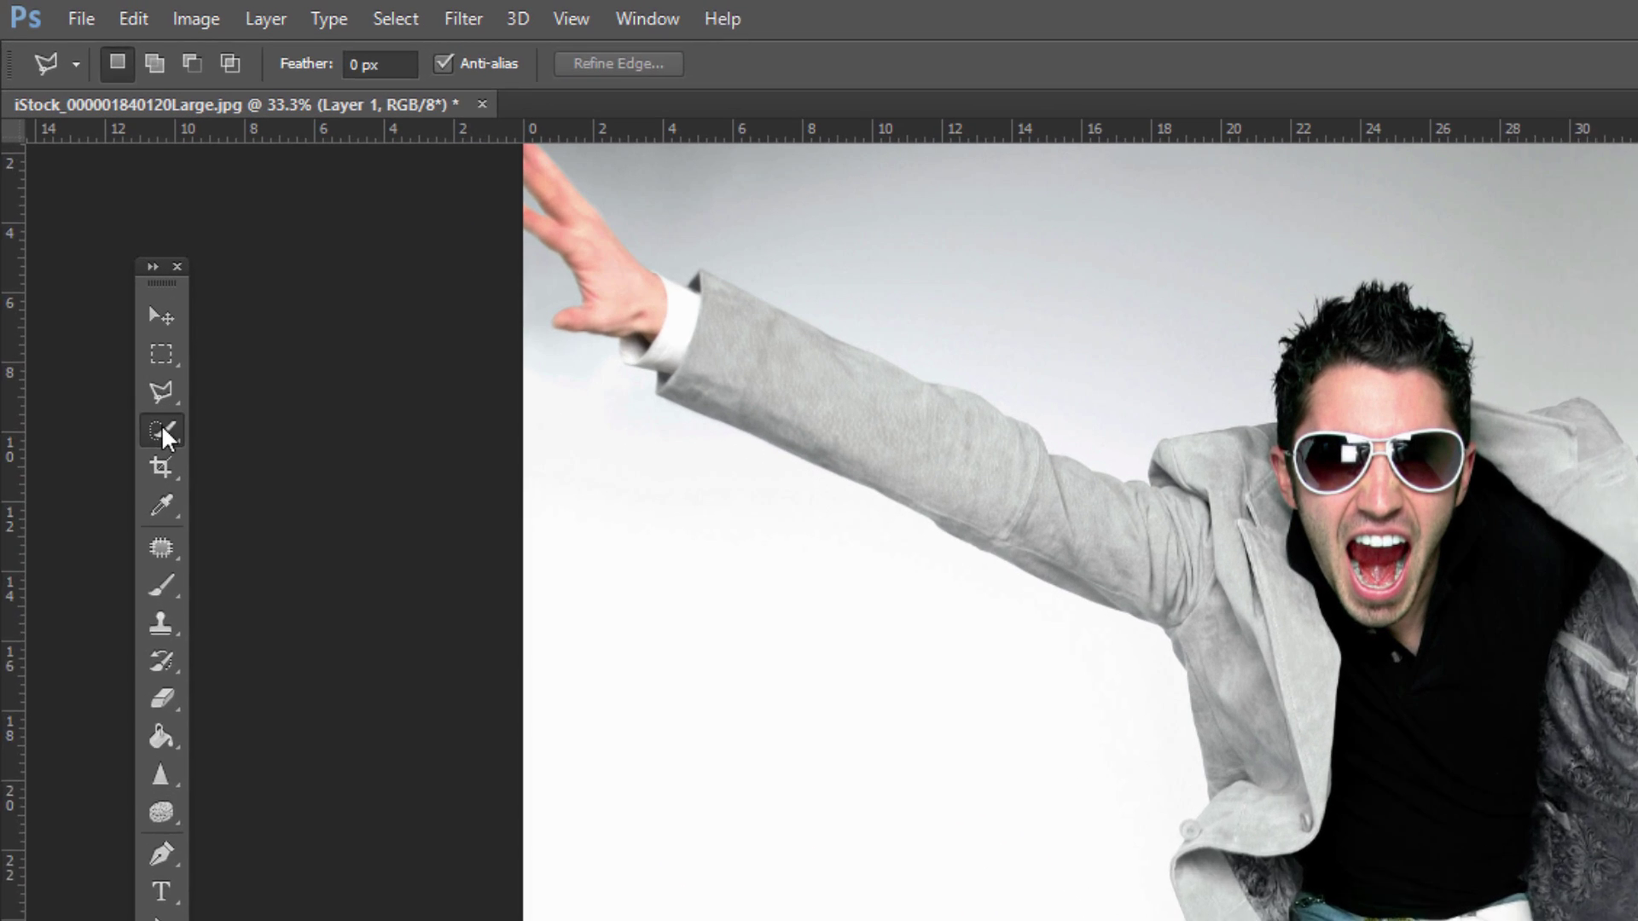
{"action": "left_click", "coordinate": [119, 318]}
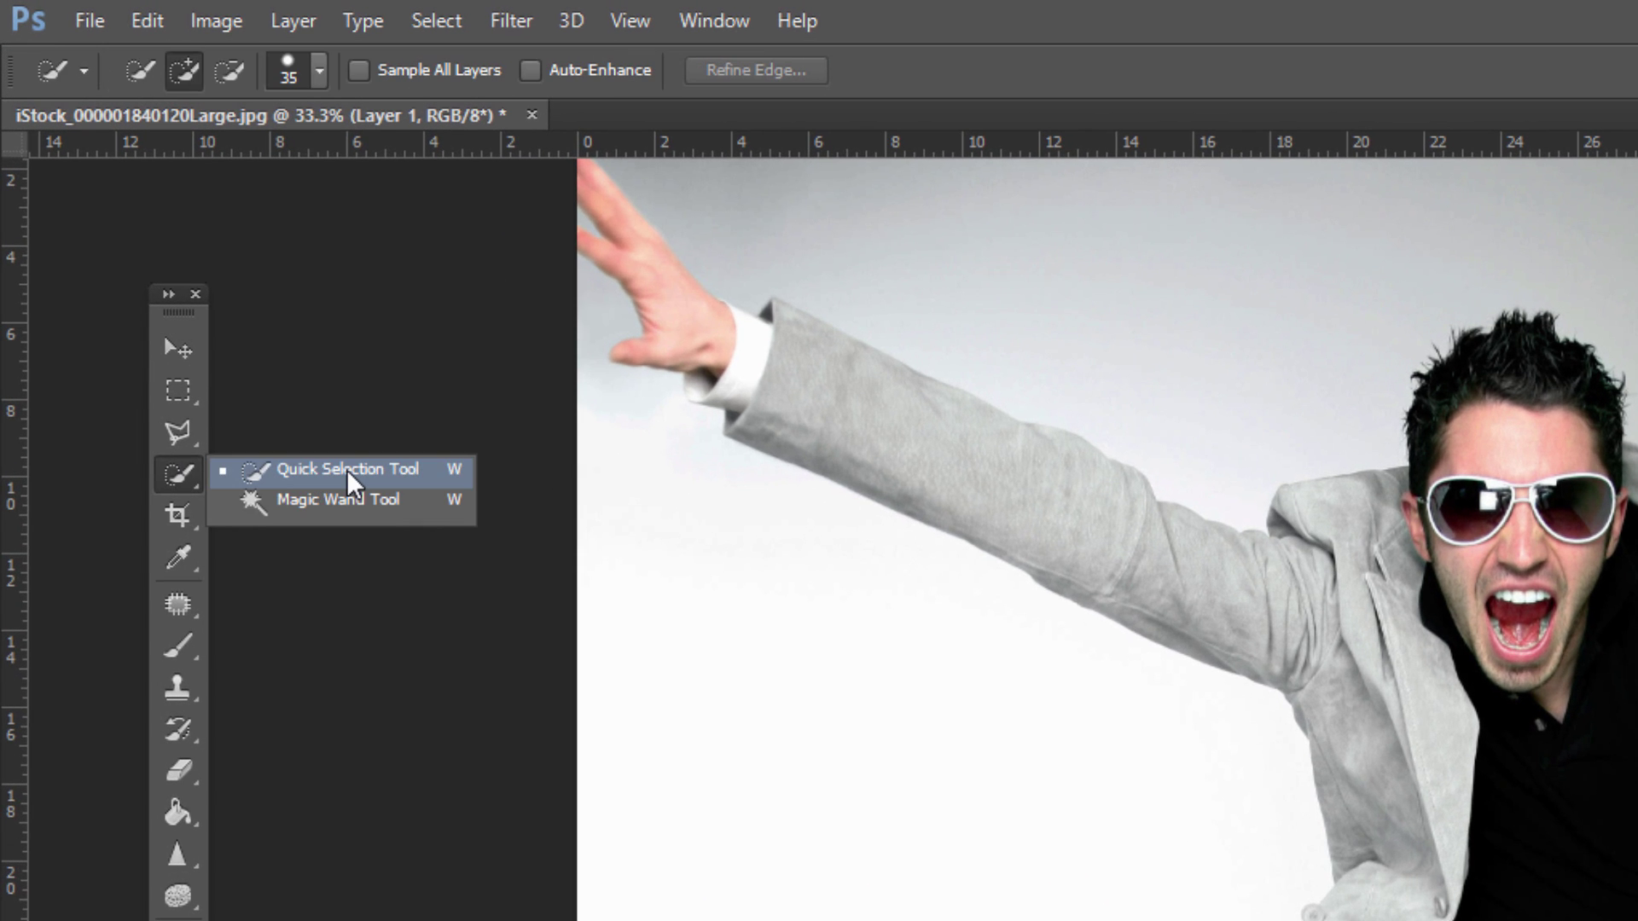
{"action": "left_click", "coordinate": [234, 316]}
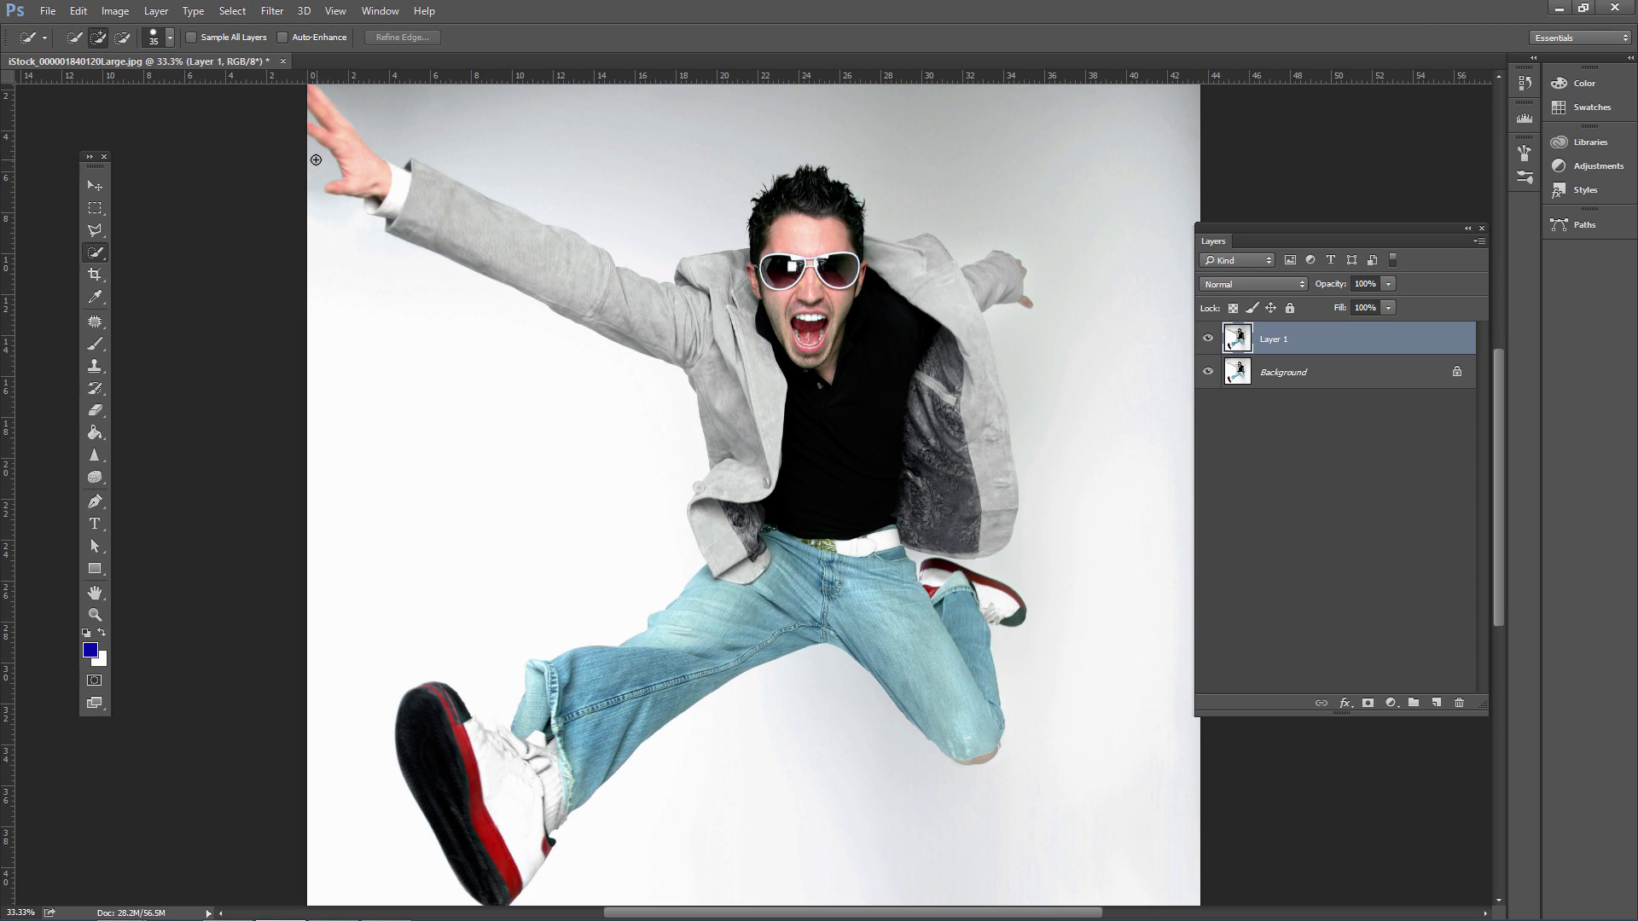
{"action": "mouse_move", "coordinate": [313, 158]}
{"action": "left_mouse_down"}
{"action": "mouse_move", "coordinate": [342, 233]}
{"action": "mouse_move", "coordinate": [526, 423]}
{"action": "mouse_move", "coordinate": [510, 494]}
{"action": "mouse_move", "coordinate": [415, 515]}
{"action": "mouse_move", "coordinate": [370, 566]}
{"action": "mouse_move", "coordinate": [380, 613]}
{"action": "mouse_move", "coordinate": [670, 843]}
{"action": "mouse_move", "coordinate": [730, 766]}
{"action": "mouse_move", "coordinate": [937, 831]}
{"action": "mouse_move", "coordinate": [1077, 814]}
{"action": "mouse_move", "coordinate": [1142, 779]}
{"action": "mouse_move", "coordinate": [1092, 424]}
{"action": "mouse_move", "coordinate": [1026, 334]}
{"action": "mouse_move", "coordinate": [1069, 316]}
{"action": "mouse_move", "coordinate": [1069, 277]}
{"action": "mouse_move", "coordinate": [985, 200]}
{"action": "mouse_move", "coordinate": [950, 212]}
{"action": "mouse_move", "coordinate": [912, 176]}
{"action": "mouse_move", "coordinate": [774, 134]}
{"action": "mouse_move", "coordinate": [668, 171]}
{"action": "mouse_move", "coordinate": [587, 158]}
{"action": "left_mouse_up"}
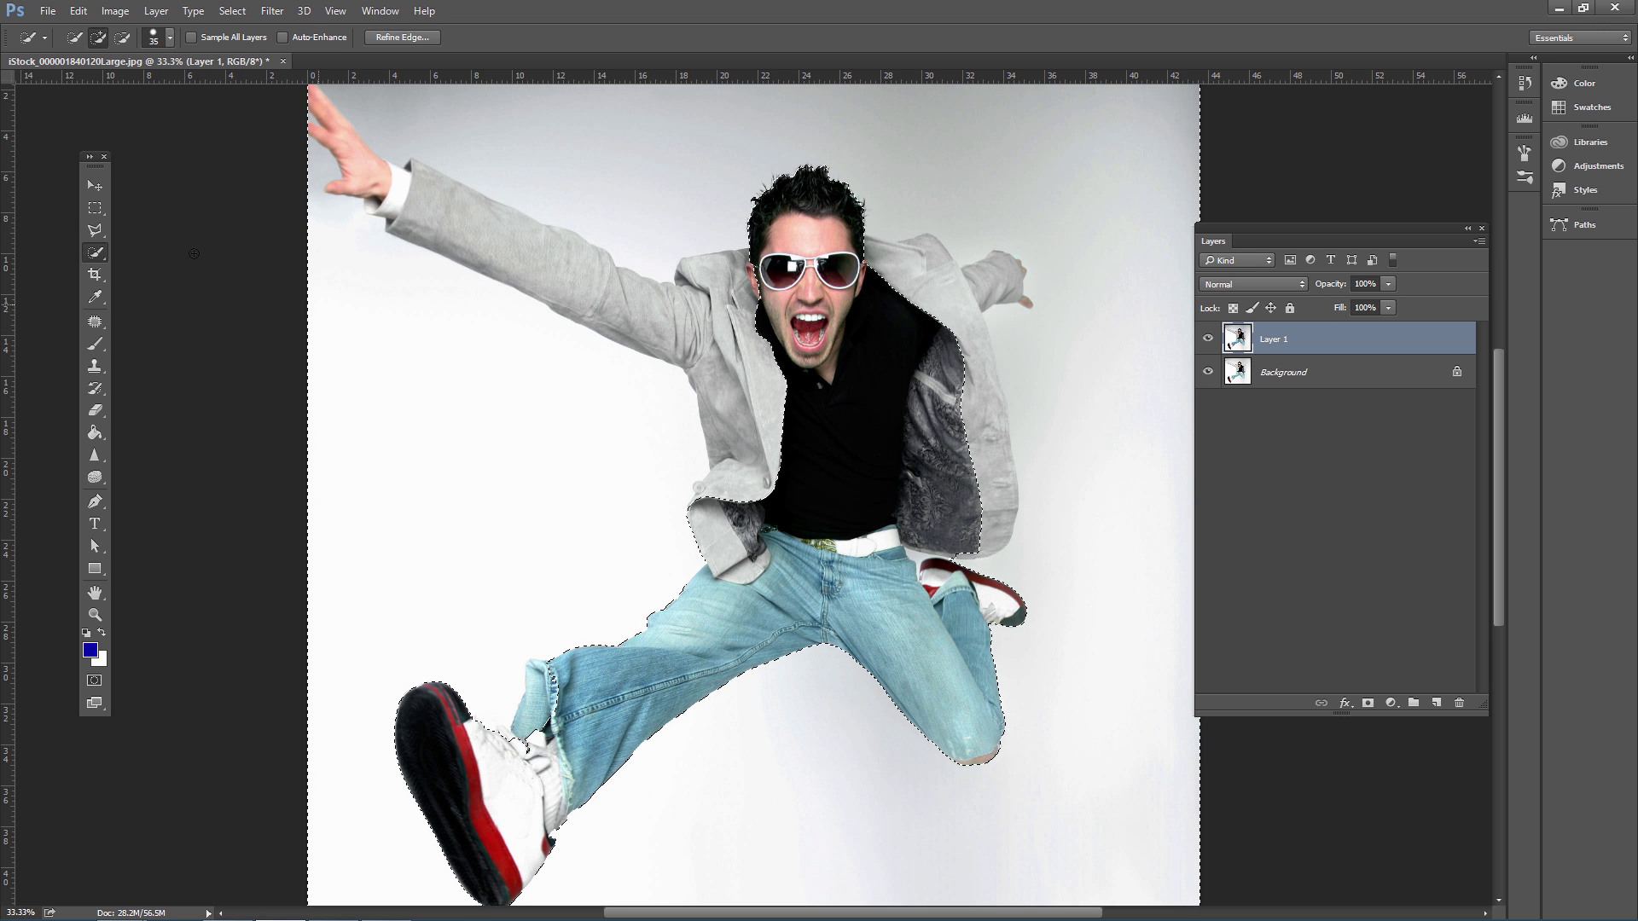
Step: Deselect the backdrop and brush a Quick Selection from the man's head down to his jeans
{"action": "key", "text": "m"}
{"action": "key", "text": "w"}
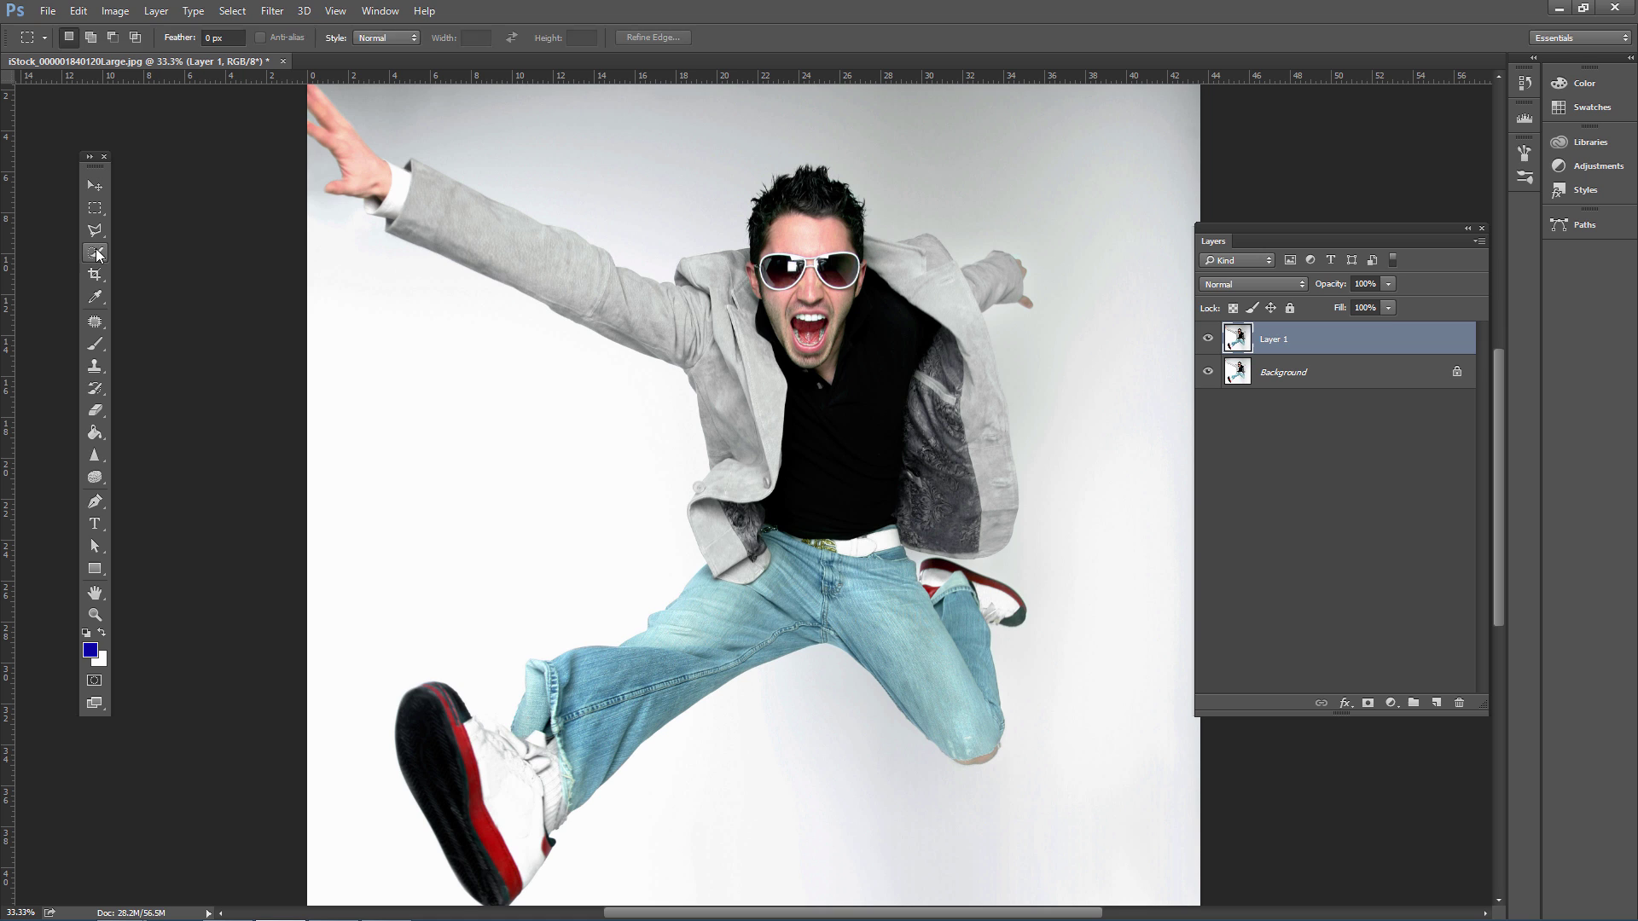
{"action": "key", "text": "ctrl+d"}
{"action": "left_click", "coordinate": [819, 222]}
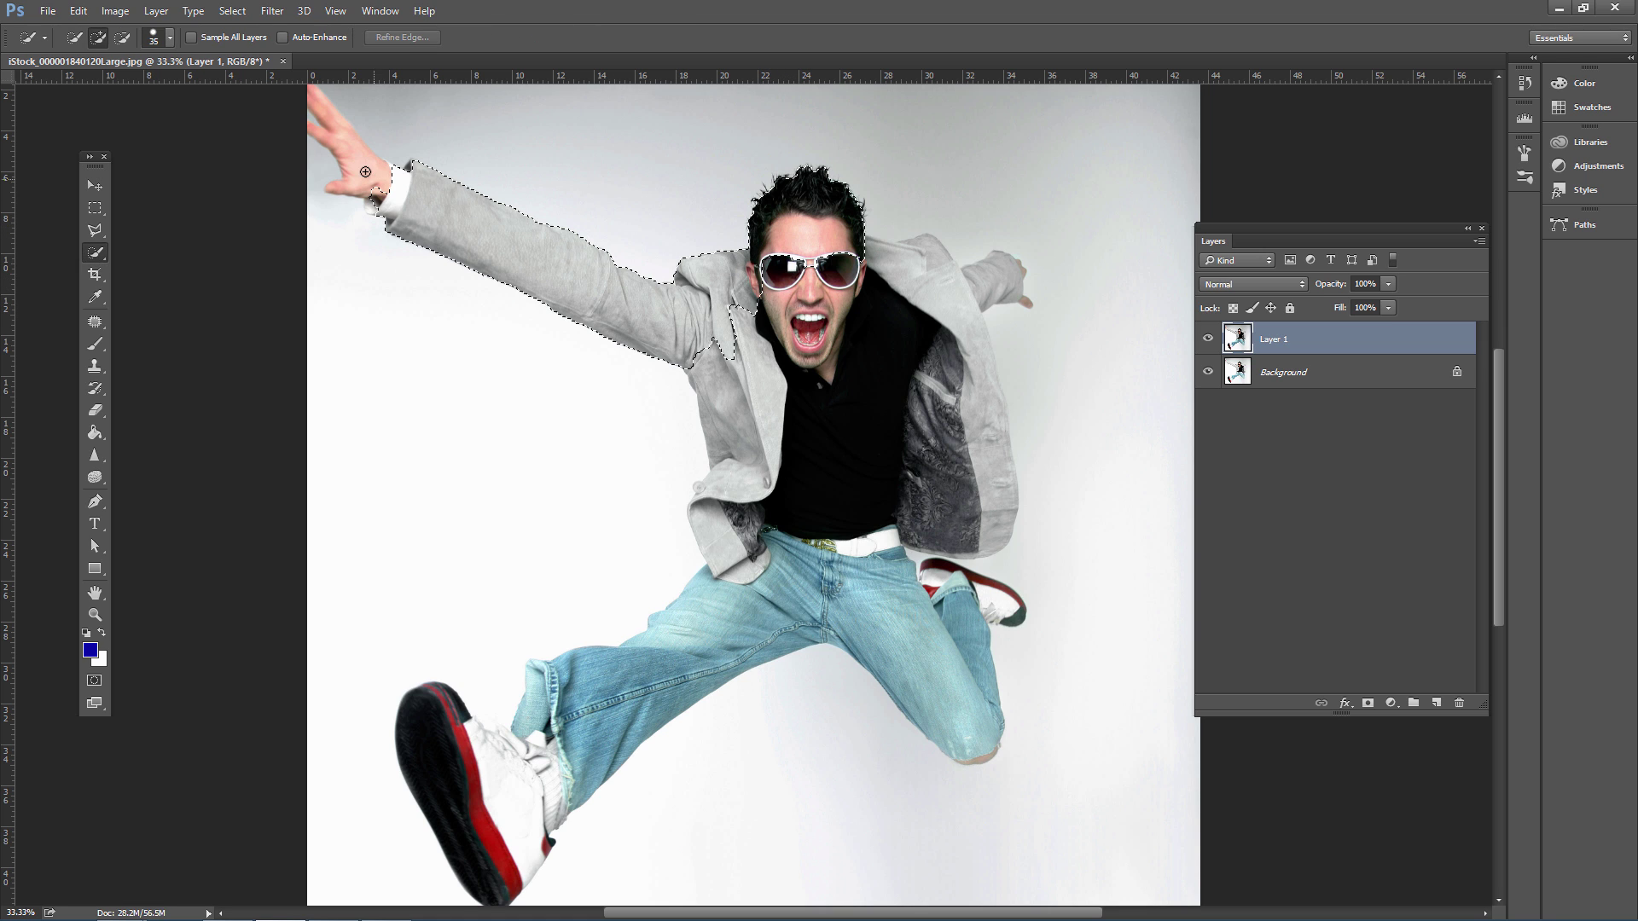
{"action": "mouse_move", "coordinate": [665, 317]}
{"action": "left_mouse_down"}
{"action": "mouse_move", "coordinate": [807, 364]}
{"action": "mouse_move", "coordinate": [805, 461]}
{"action": "mouse_move", "coordinate": [772, 593]}
{"action": "mouse_move", "coordinate": [655, 650]}
{"action": "mouse_move", "coordinate": [569, 753]}
{"action": "left_mouse_up"}
Step: Add the left shoe and the right side of the jacket, then set subtract mode
{"action": "left_click", "coordinate": [511, 772]}
{"action": "left_click_drag", "start_coordinate": [511, 771], "coordinate": [452, 811]}
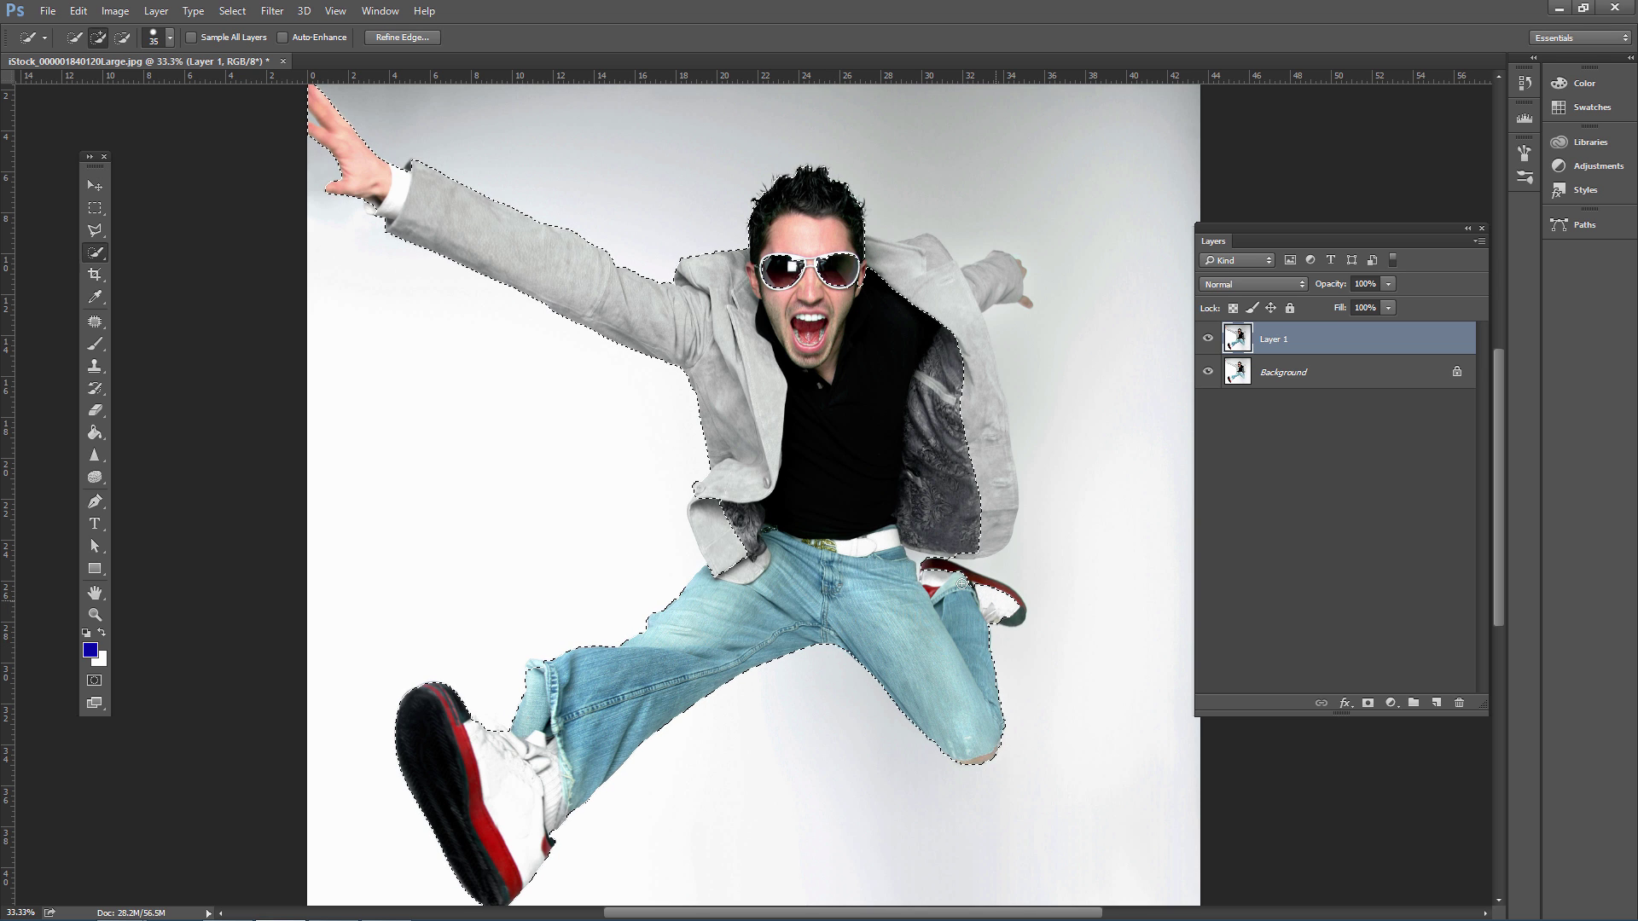
{"action": "mouse_move", "coordinate": [982, 535]}
{"action": "left_mouse_down"}
{"action": "mouse_move", "coordinate": [991, 409]}
{"action": "mouse_move", "coordinate": [953, 312]}
{"action": "mouse_move", "coordinate": [978, 309]}
{"action": "mouse_move", "coordinate": [999, 278]}
{"action": "left_mouse_up"}
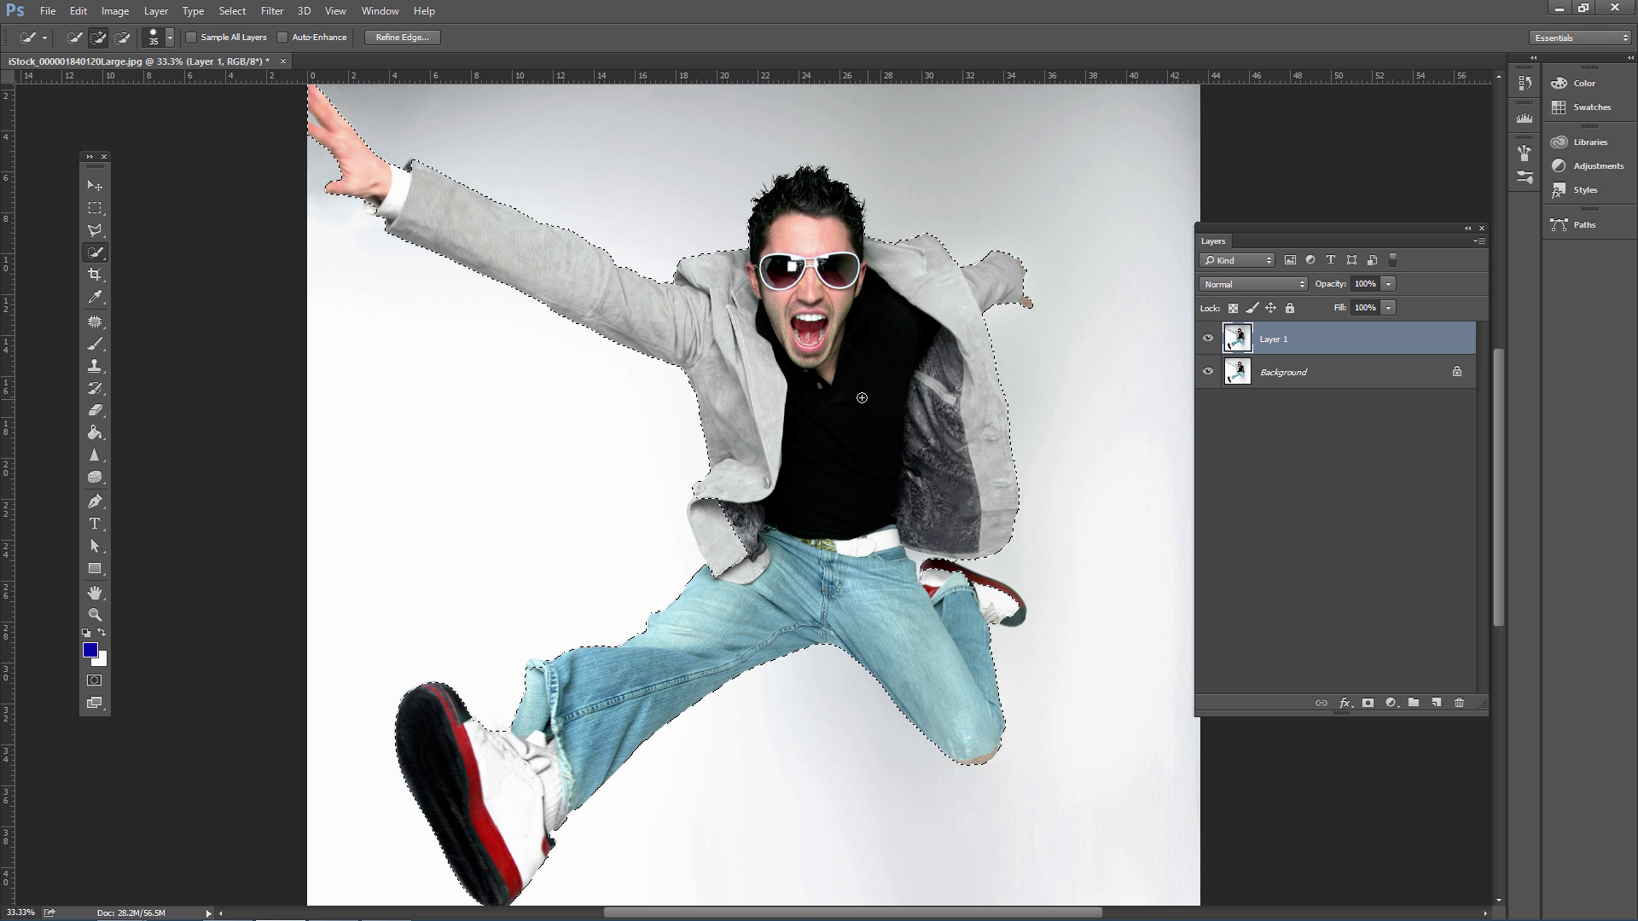
{"action": "key", "text": "alt"}
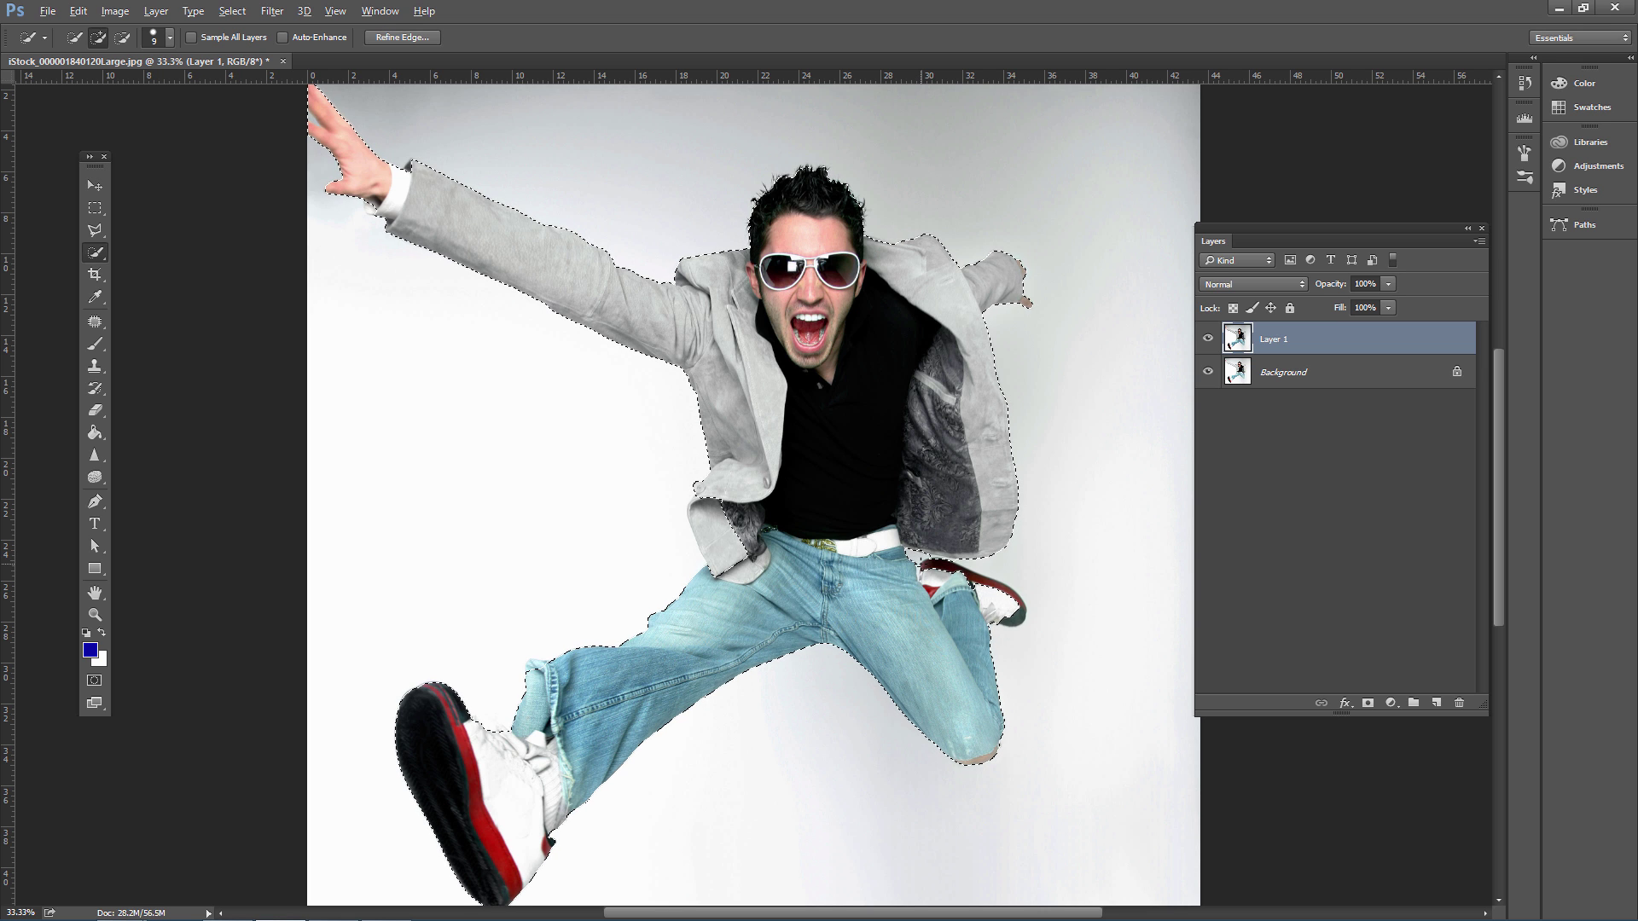
{"action": "key", "text": "alt"}
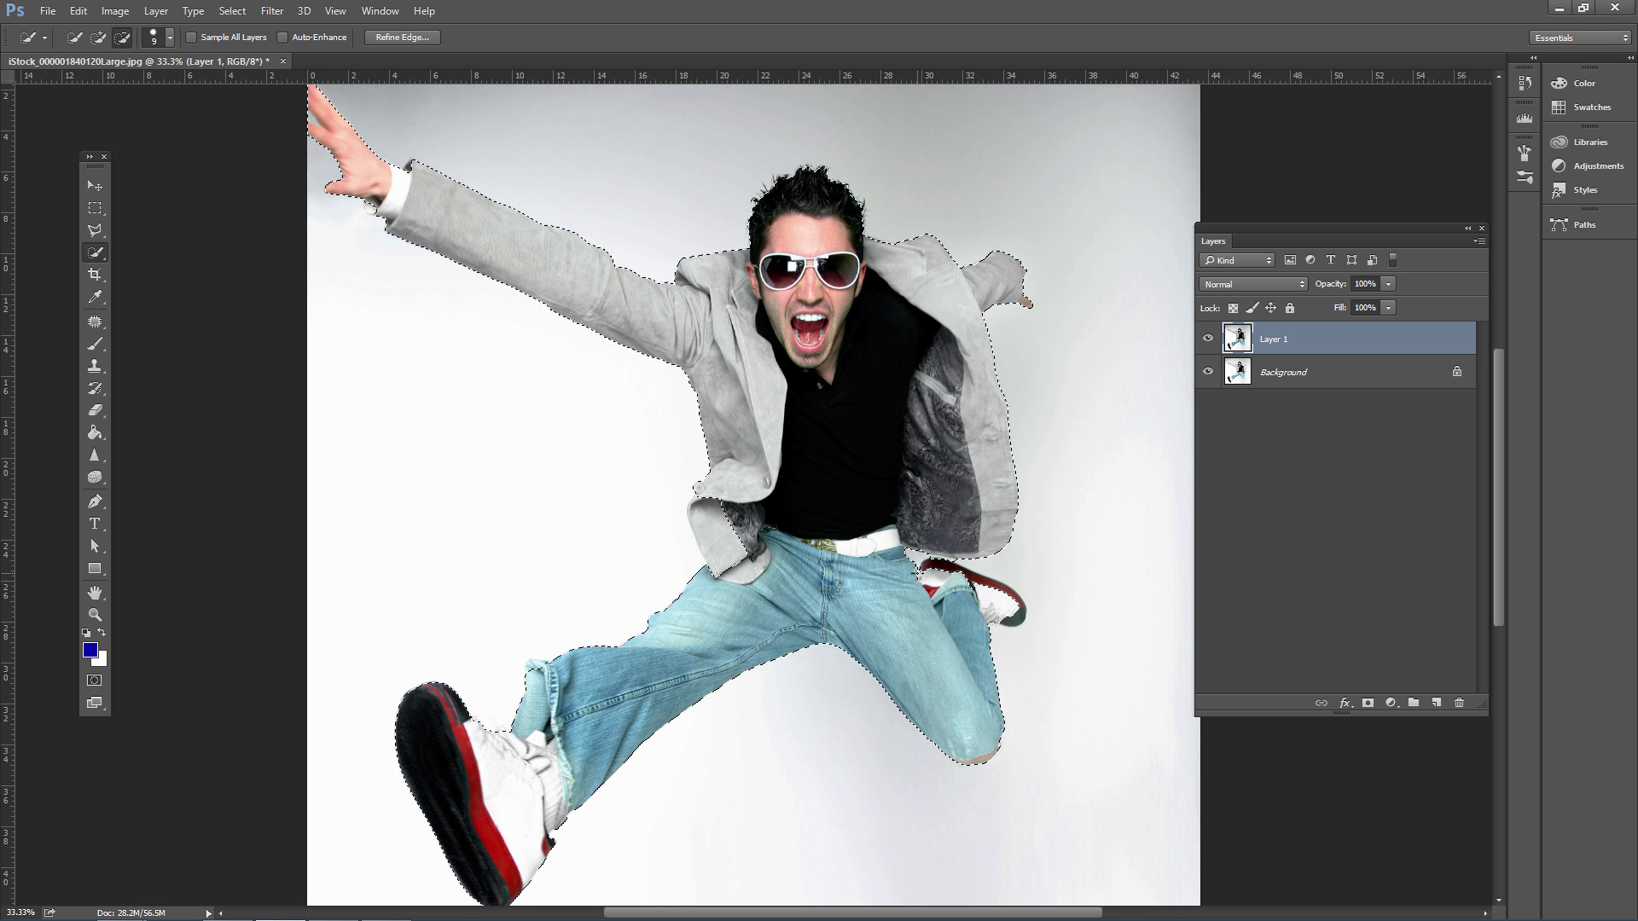
Step: Zoom in and add the jacket hem area to the man's selection with the Polygonal Lasso
{"action": "key", "text": "ctrl+plus"}
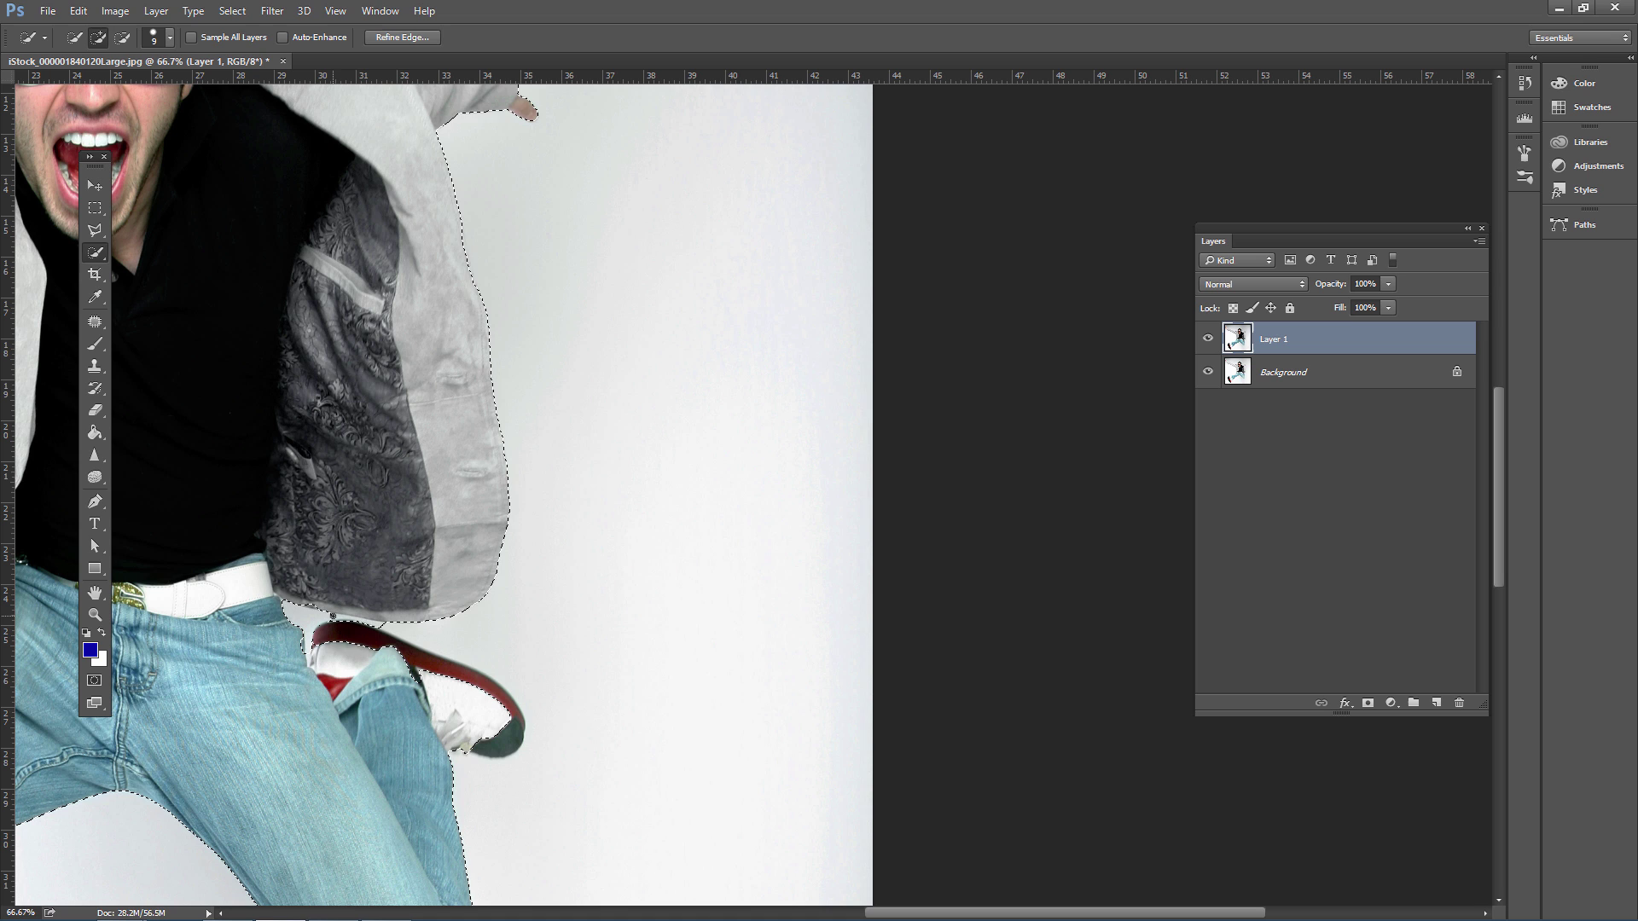
{"action": "key", "text": "alt"}
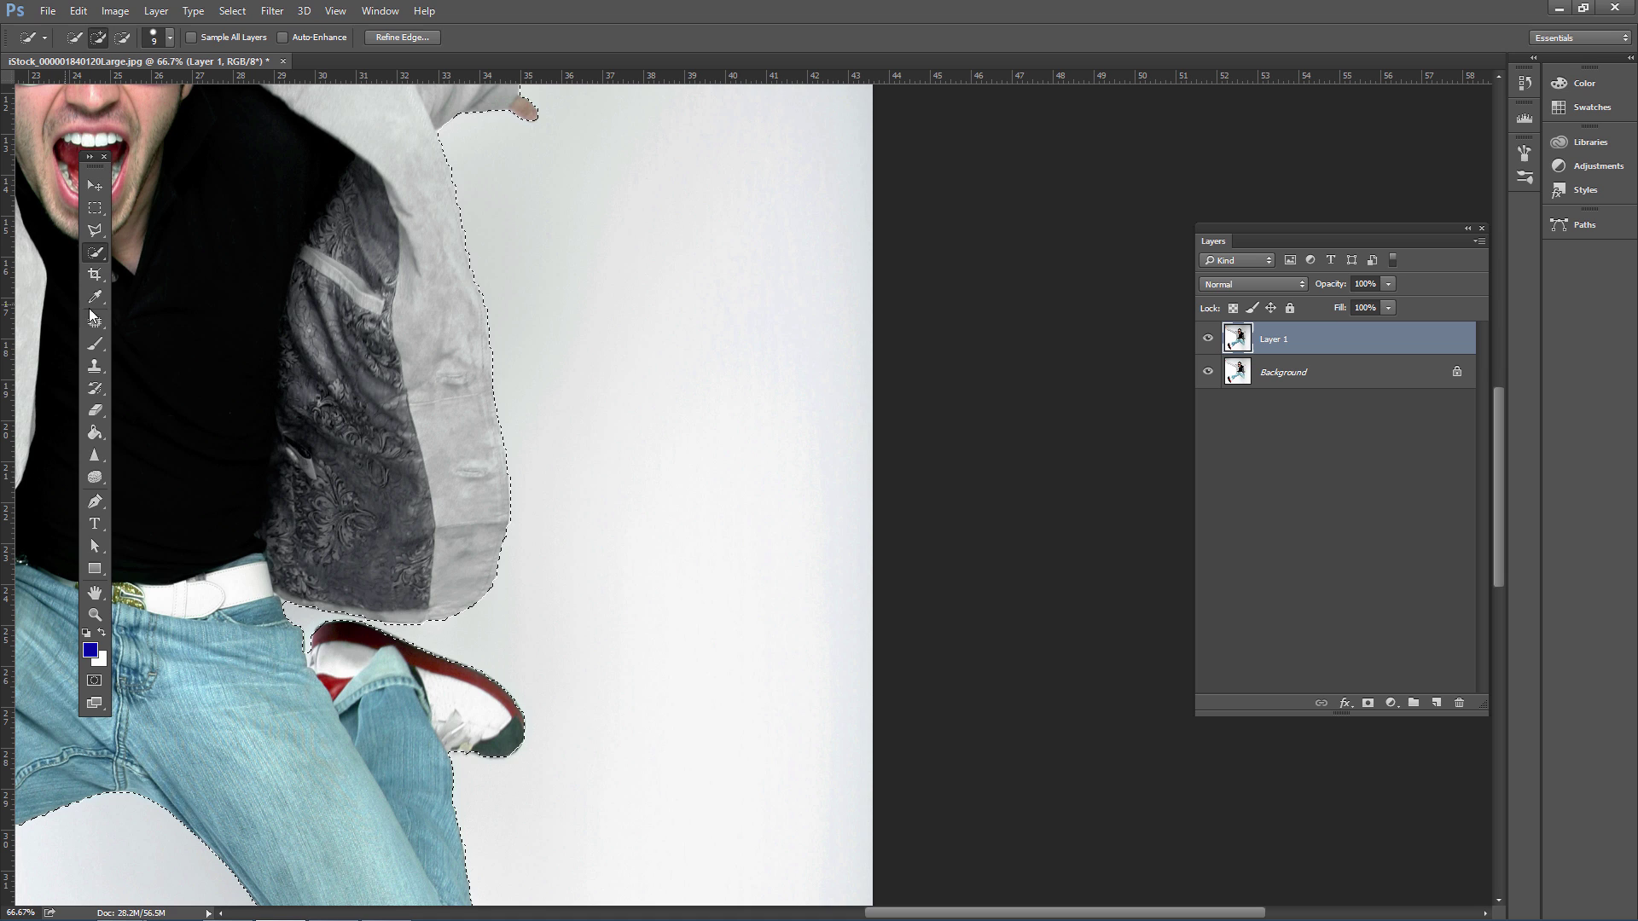
{"action": "left_click_drag", "start_coordinate": [100, 237], "coordinate": [159, 249]}
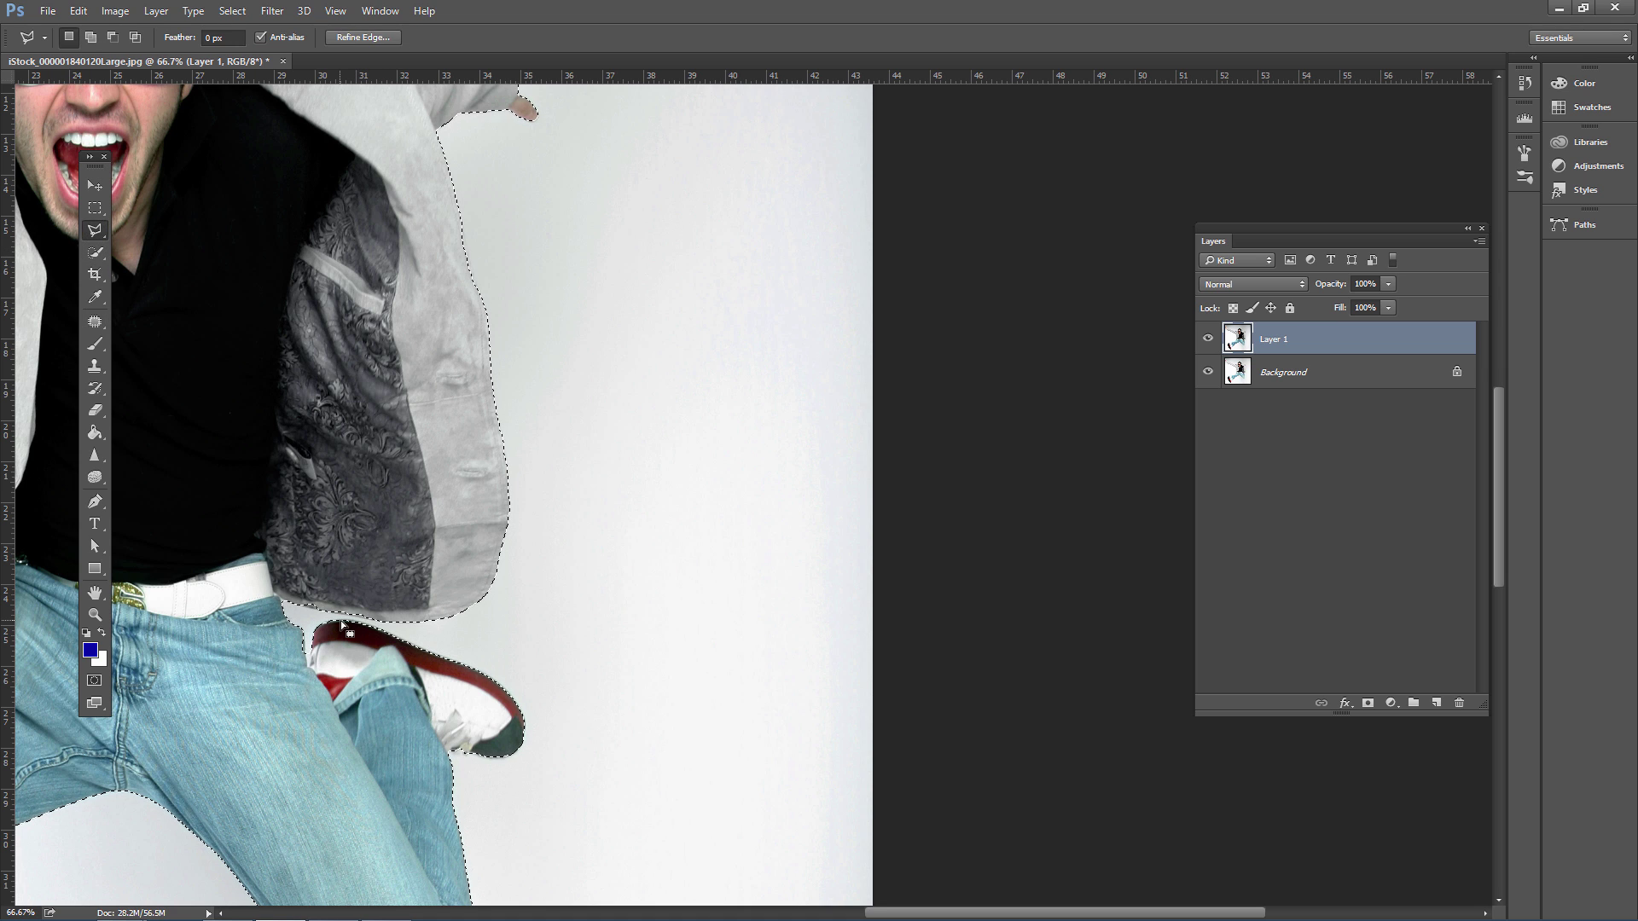
{"action": "key", "text": "shift"}
{"action": "left_click", "coordinate": [390, 621]}
{"action": "left_click", "coordinate": [390, 524]}
{"action": "double_click", "coordinate": [283, 527]}
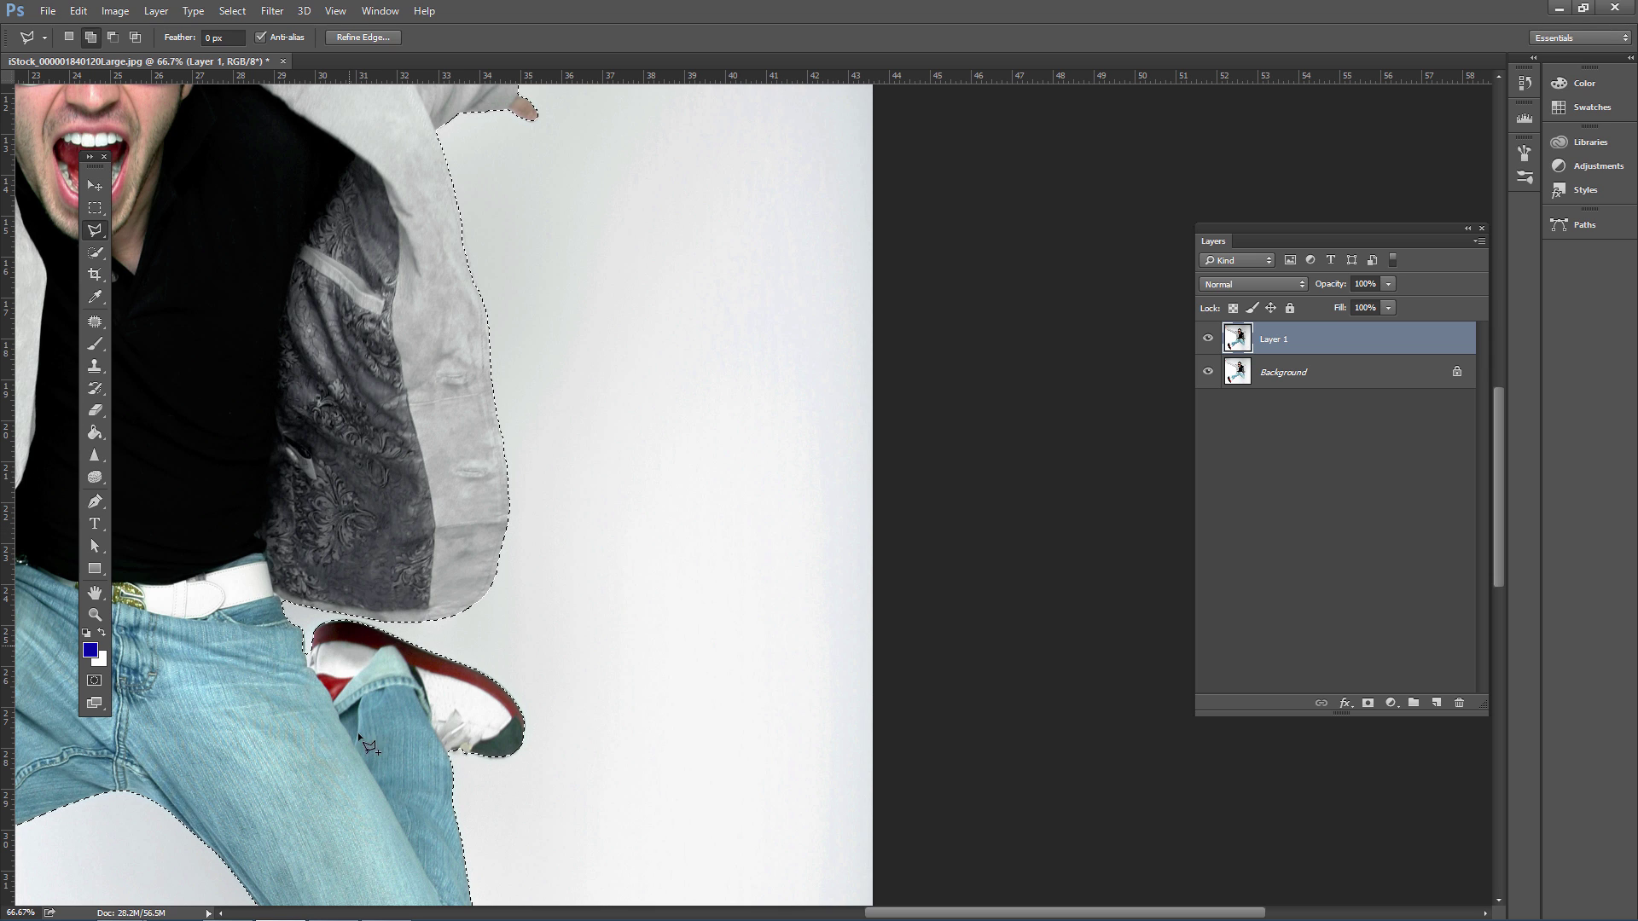
{"action": "key", "text": "alt"}
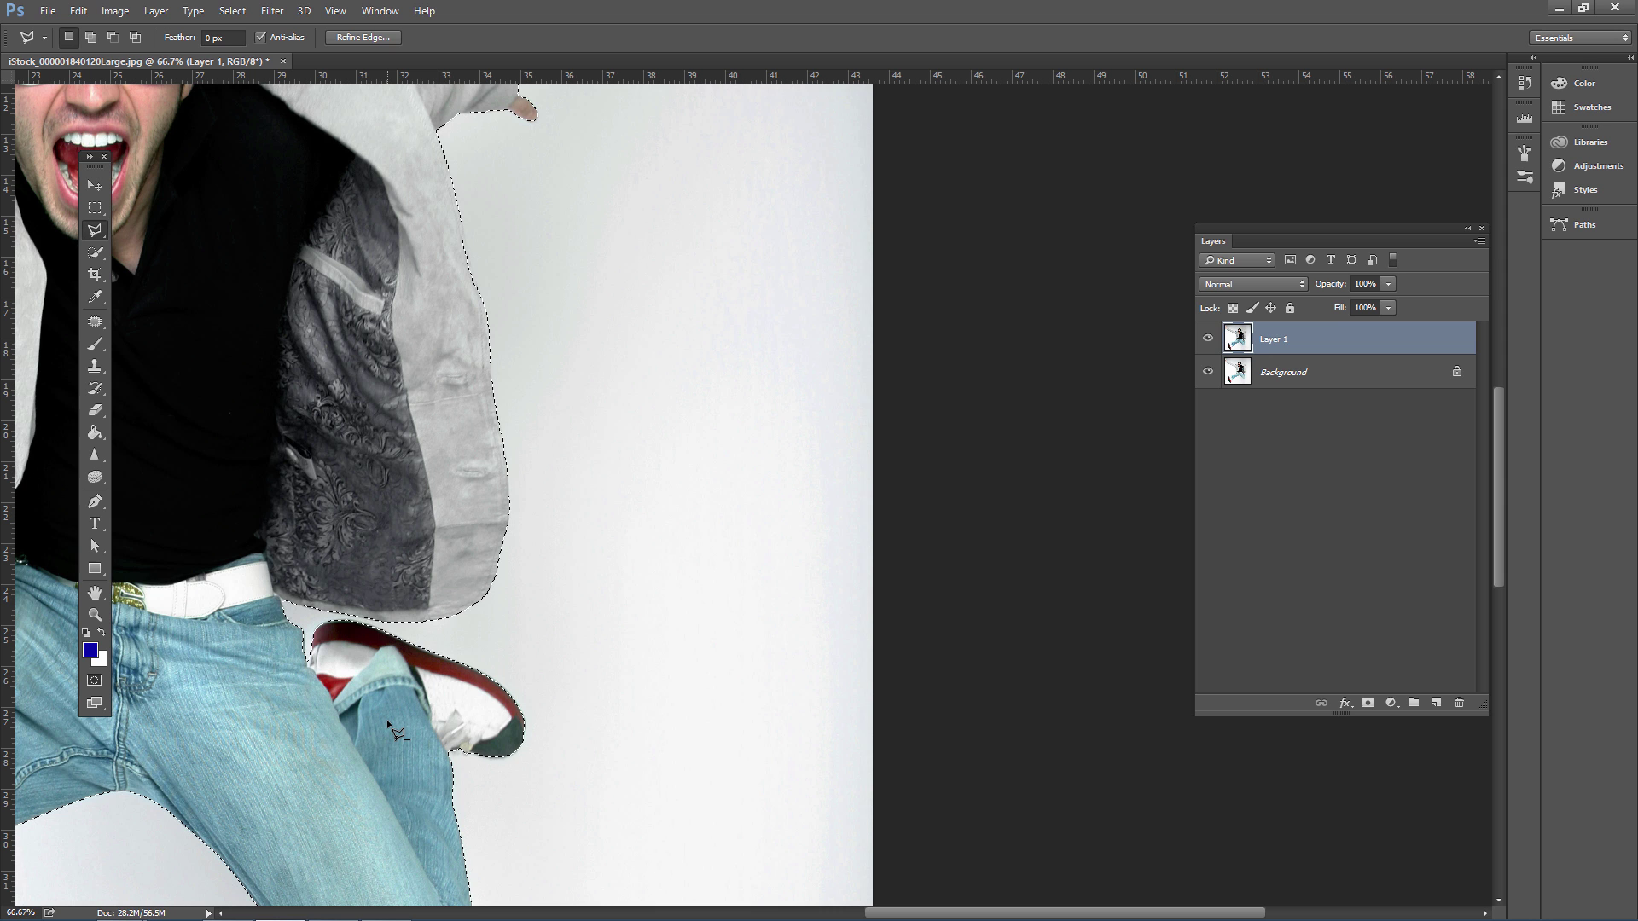
{"action": "key", "text": "ctrl+d"}
Step: Zoom out, reselect the man, and subtract stray background near his sunglasses with Quick Selection
{"action": "key", "text": "ctrl+minus"}
{"action": "key", "text": "ctrl+minus"}
{"action": "key", "text": "ctrl+minus"}
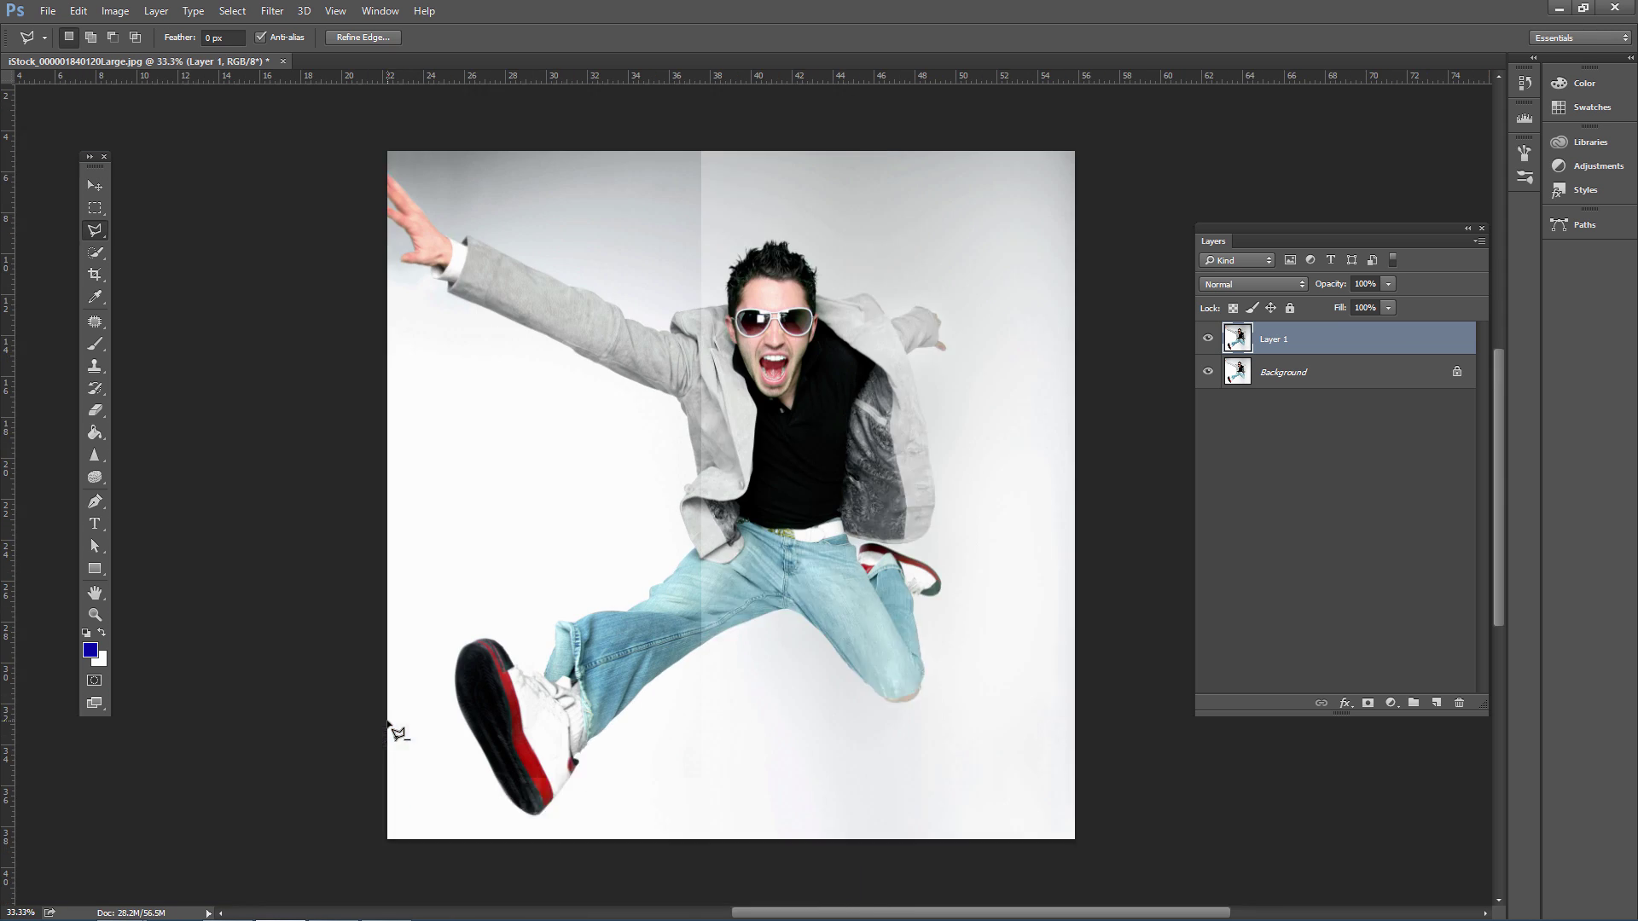
{"action": "key", "text": "ctrl+shift+d"}
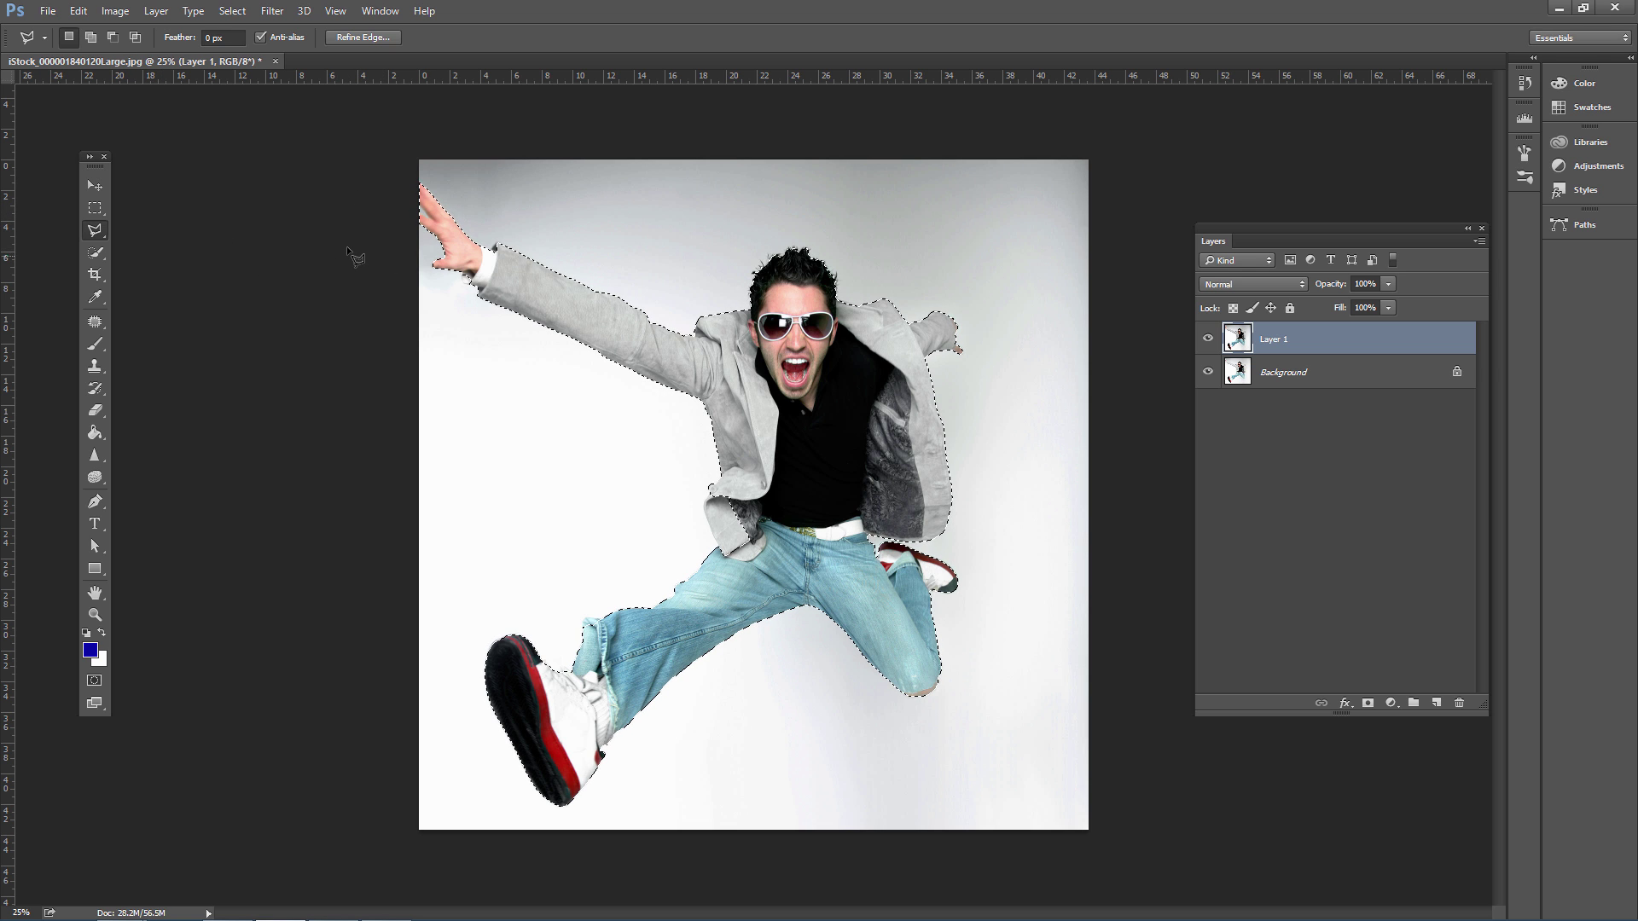
{"action": "key", "text": "alt"}
{"action": "key", "text": "alt"}
{"action": "left_click", "coordinate": [94, 253]}
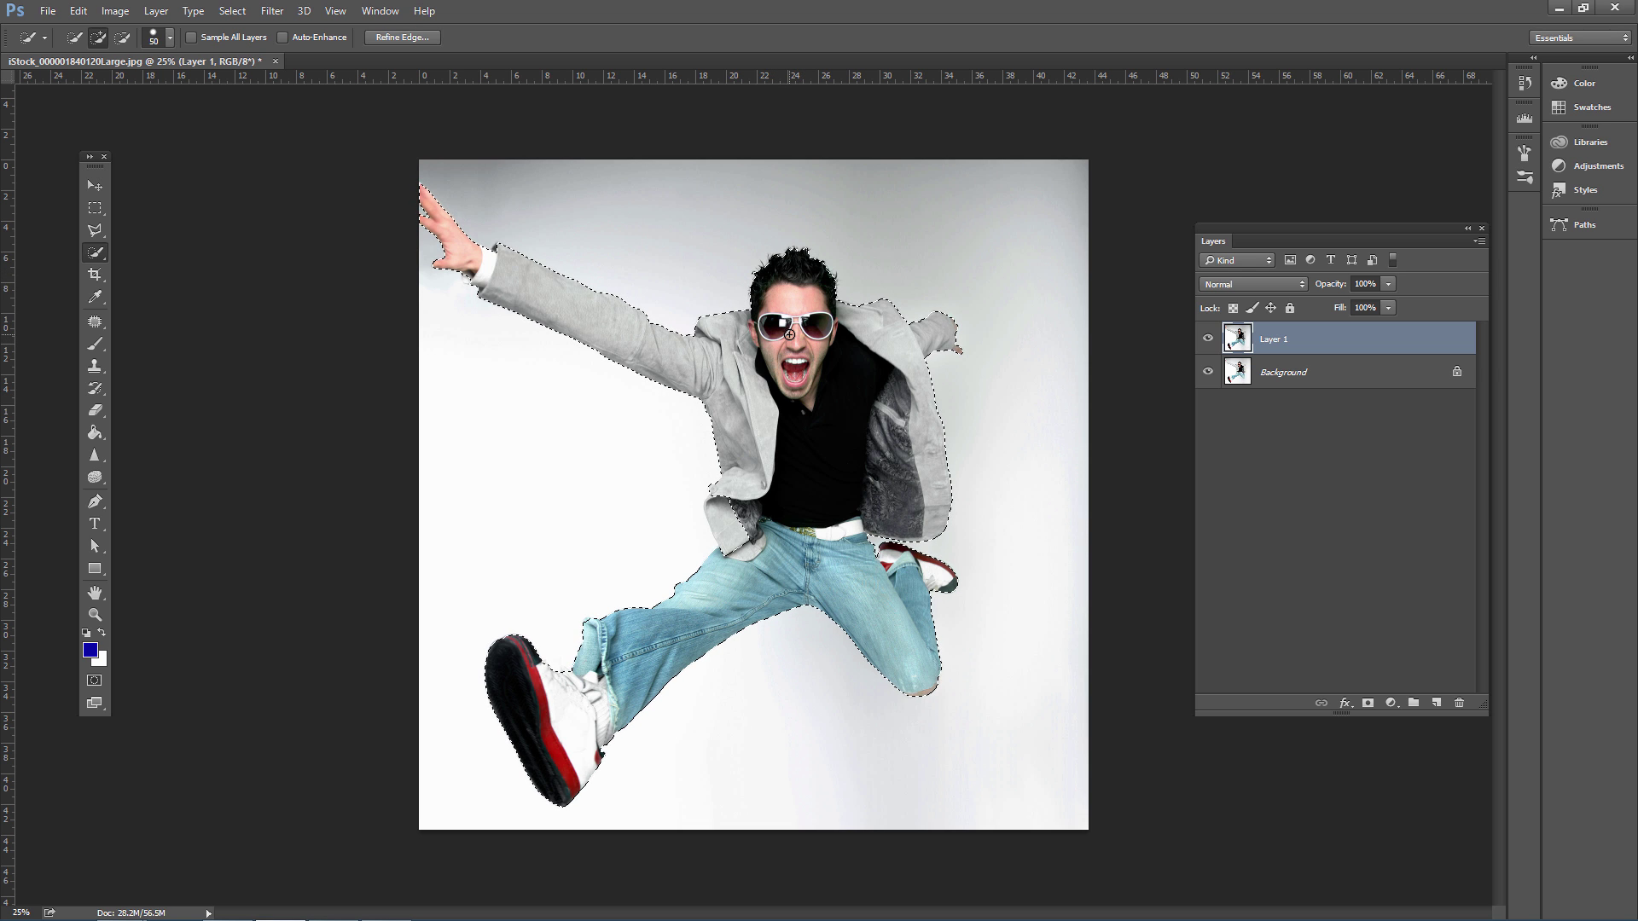
{"action": "key", "text": "alt"}
{"action": "left_click", "coordinate": [820, 327], "text": "alt"}
Step: Refine the man's selection edge in Refine Edge using the Refine Radius tool and an adjusted Radius
{"action": "left_click", "coordinate": [238, 8]}
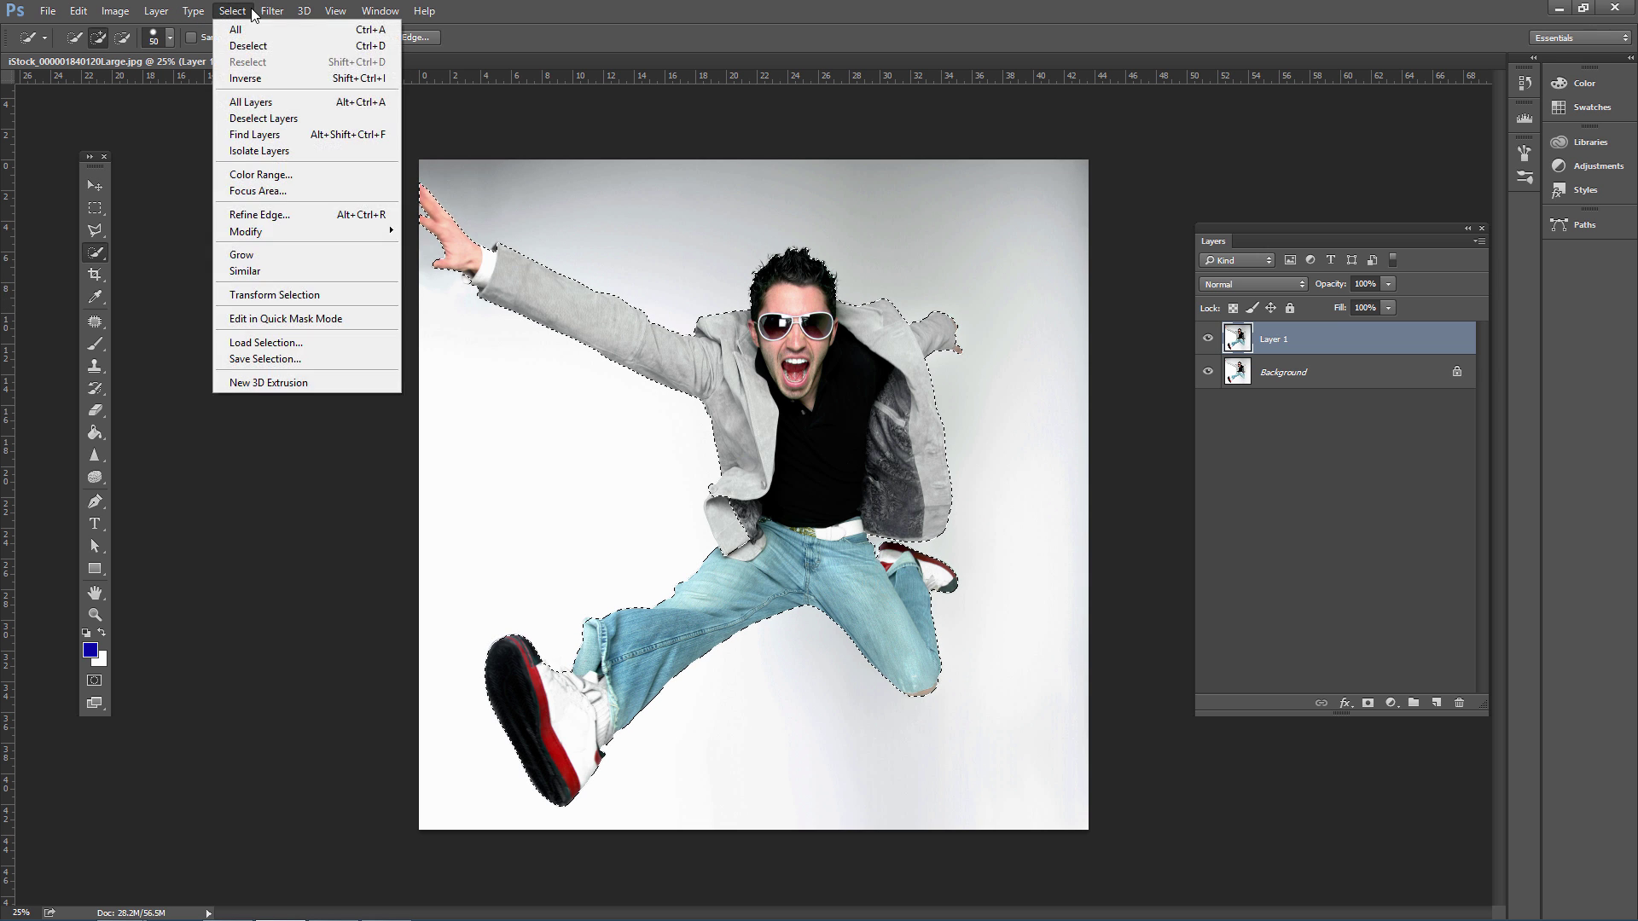
{"action": "key", "text": "Right"}
{"action": "left_click", "coordinate": [273, 213]}
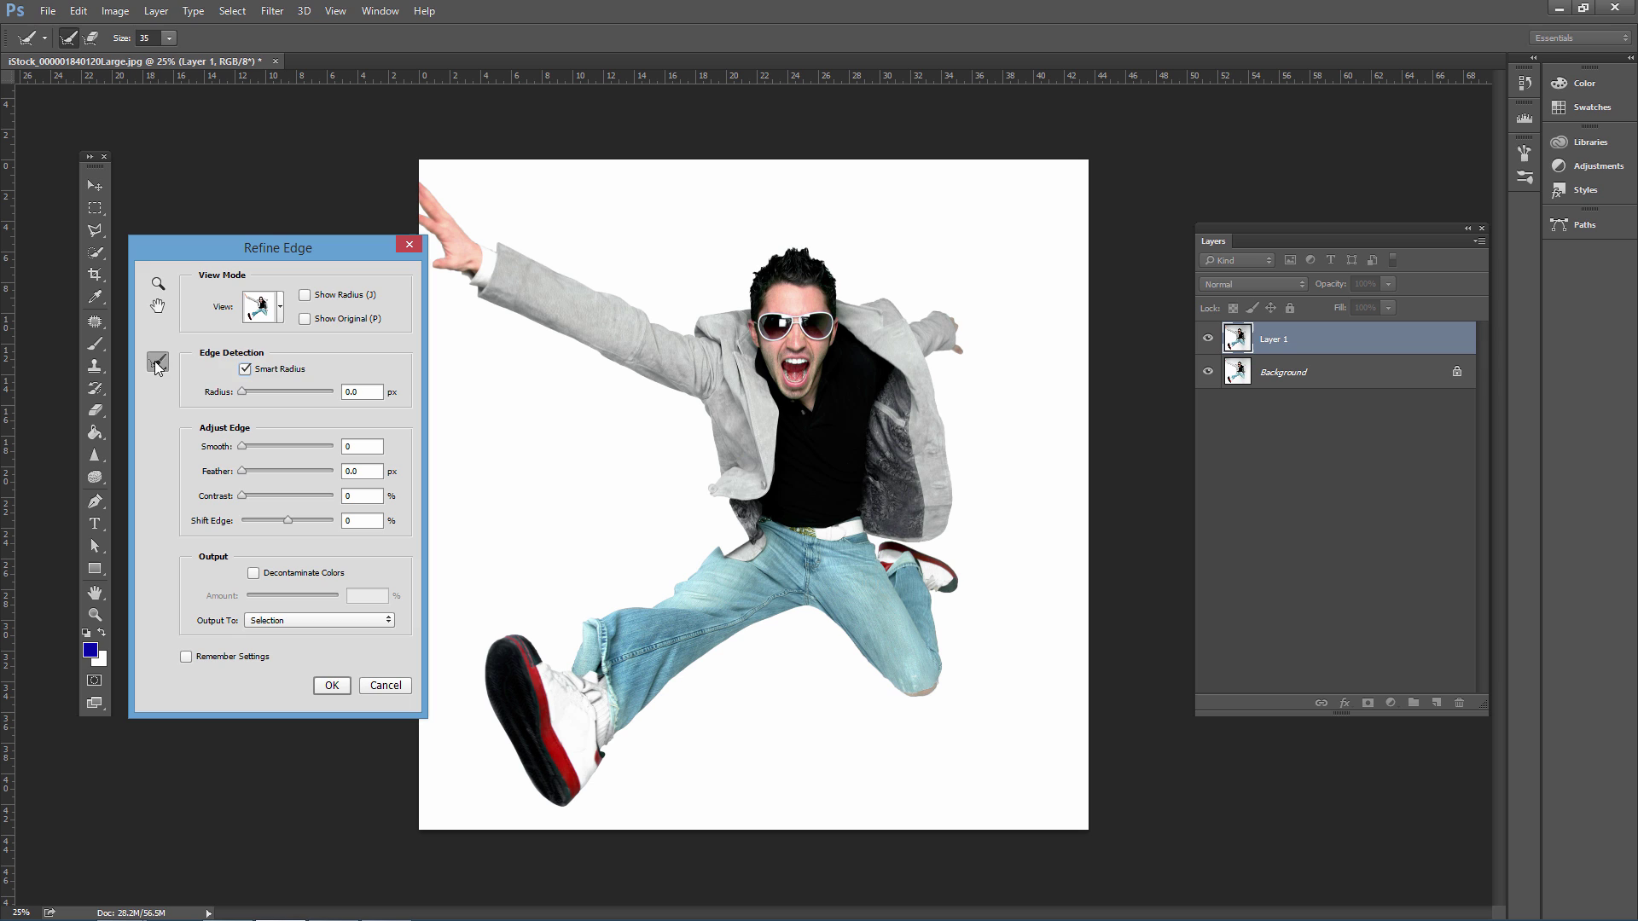
{"action": "left_click", "coordinate": [157, 361]}
{"action": "left_click", "coordinate": [215, 369]}
{"action": "left_click", "coordinate": [247, 389]}
{"action": "left_click", "coordinate": [330, 685]}
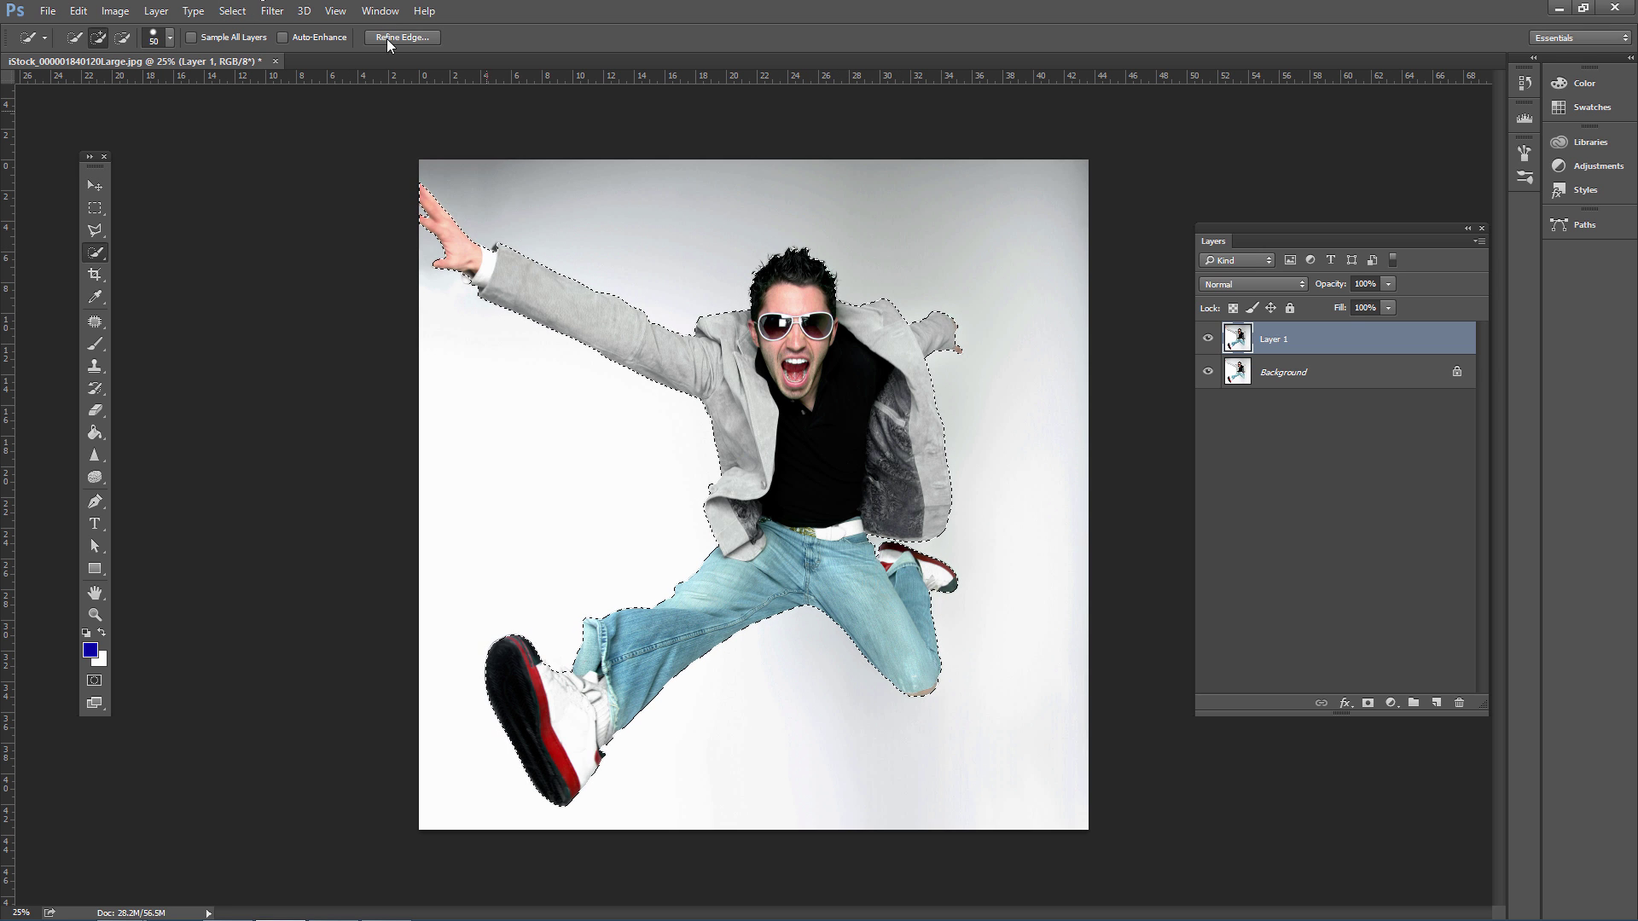
Step: Feather the selection by 2 px and copy the man onto a new Layer 2
{"action": "left_click", "coordinate": [234, 11]}
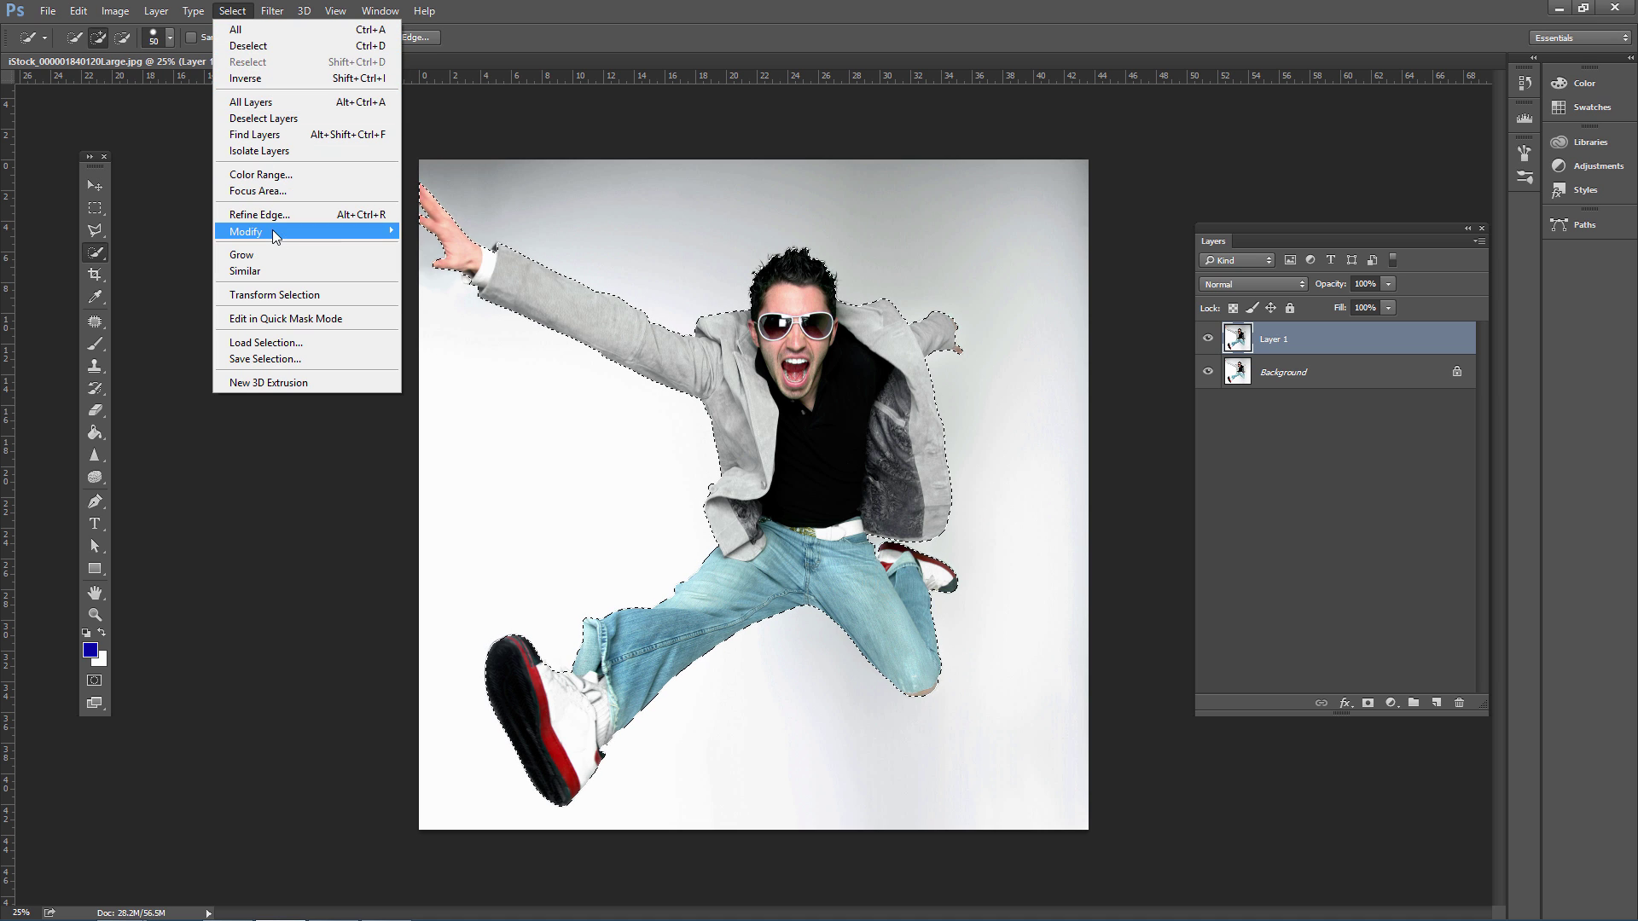
{"action": "mouse_move", "coordinate": [273, 231]}
{"action": "left_click", "coordinate": [421, 295]}
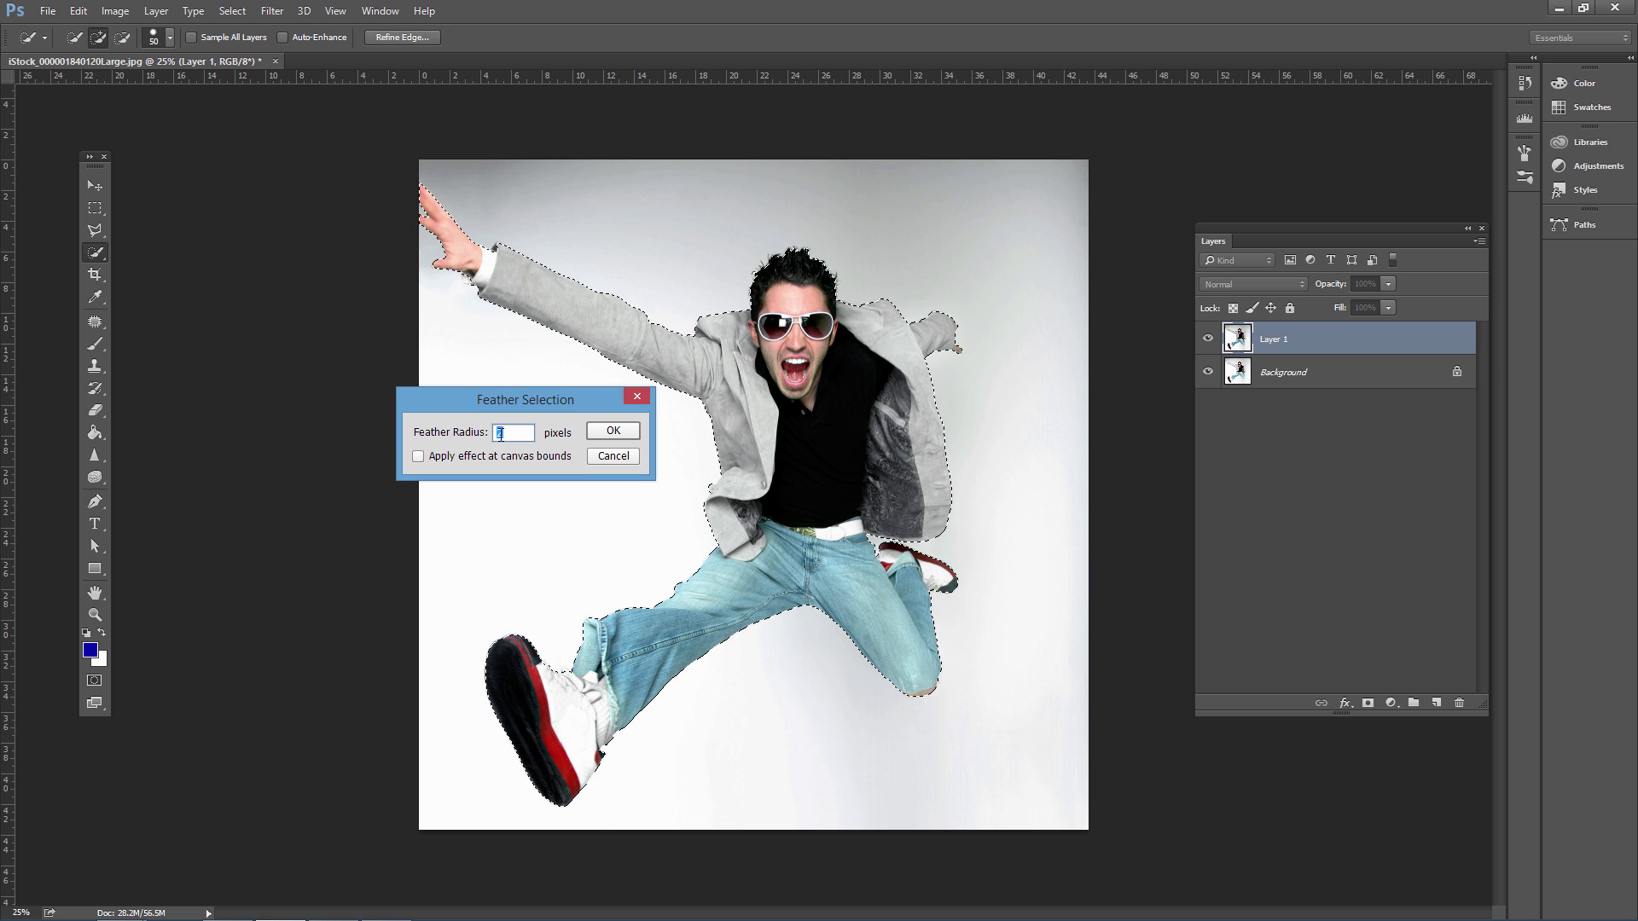
{"action": "left_click", "coordinate": [614, 430]}
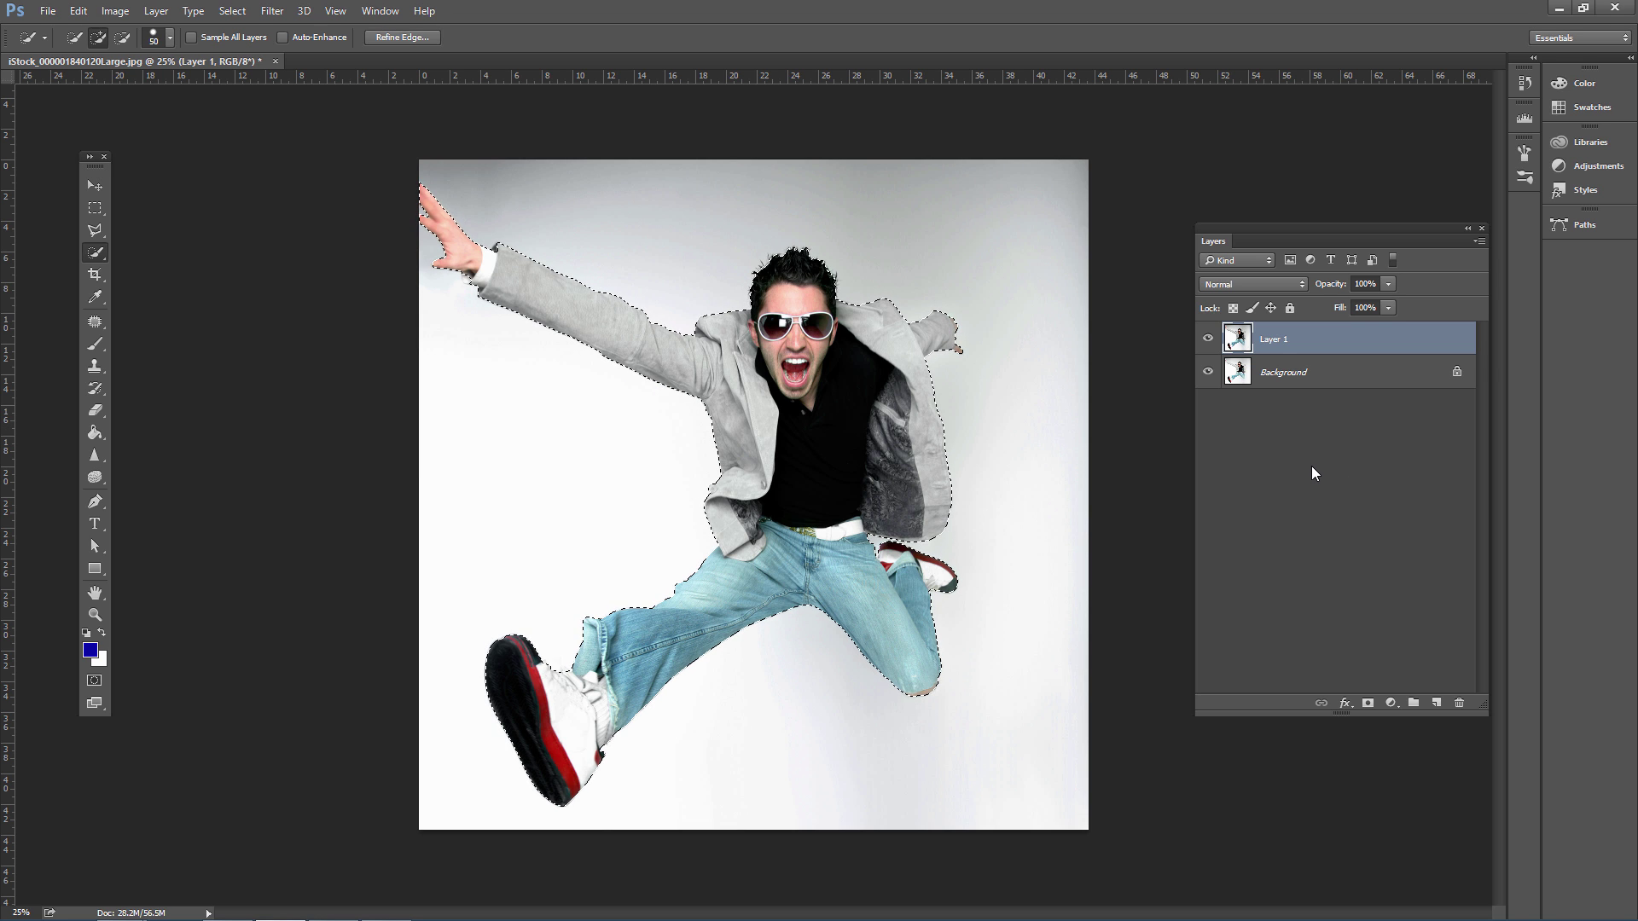
{"action": "key", "text": "ctrl+j"}
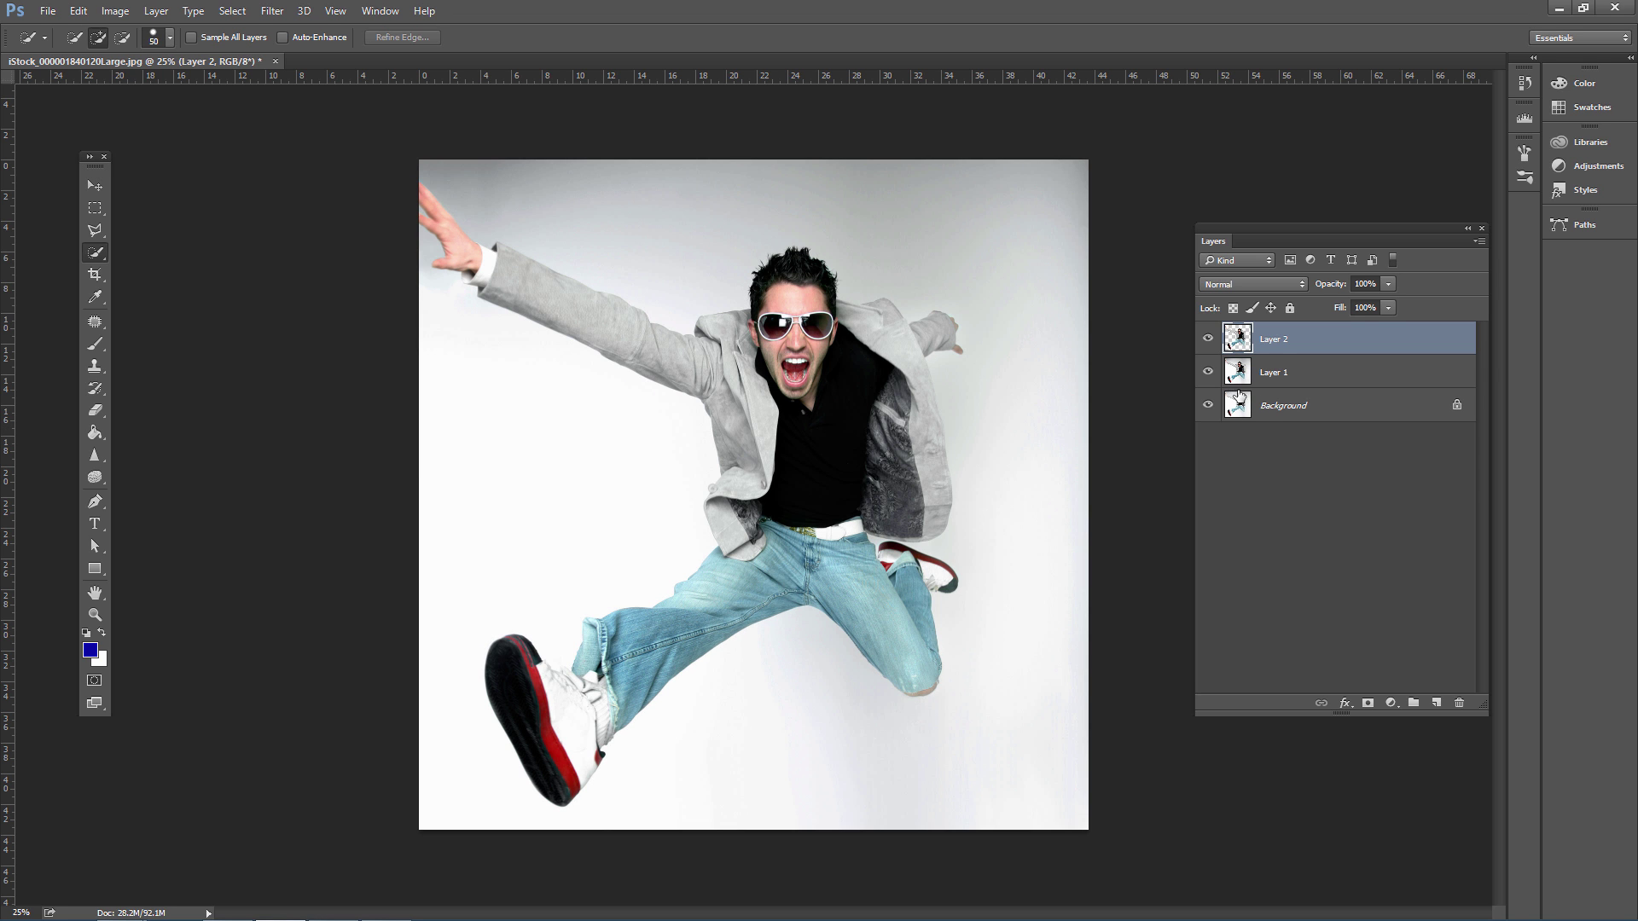
Step: Hide Layer 1 and the Background layer to reveal the cut-out, then select Layer 1
{"action": "left_click", "coordinate": [1208, 373]}
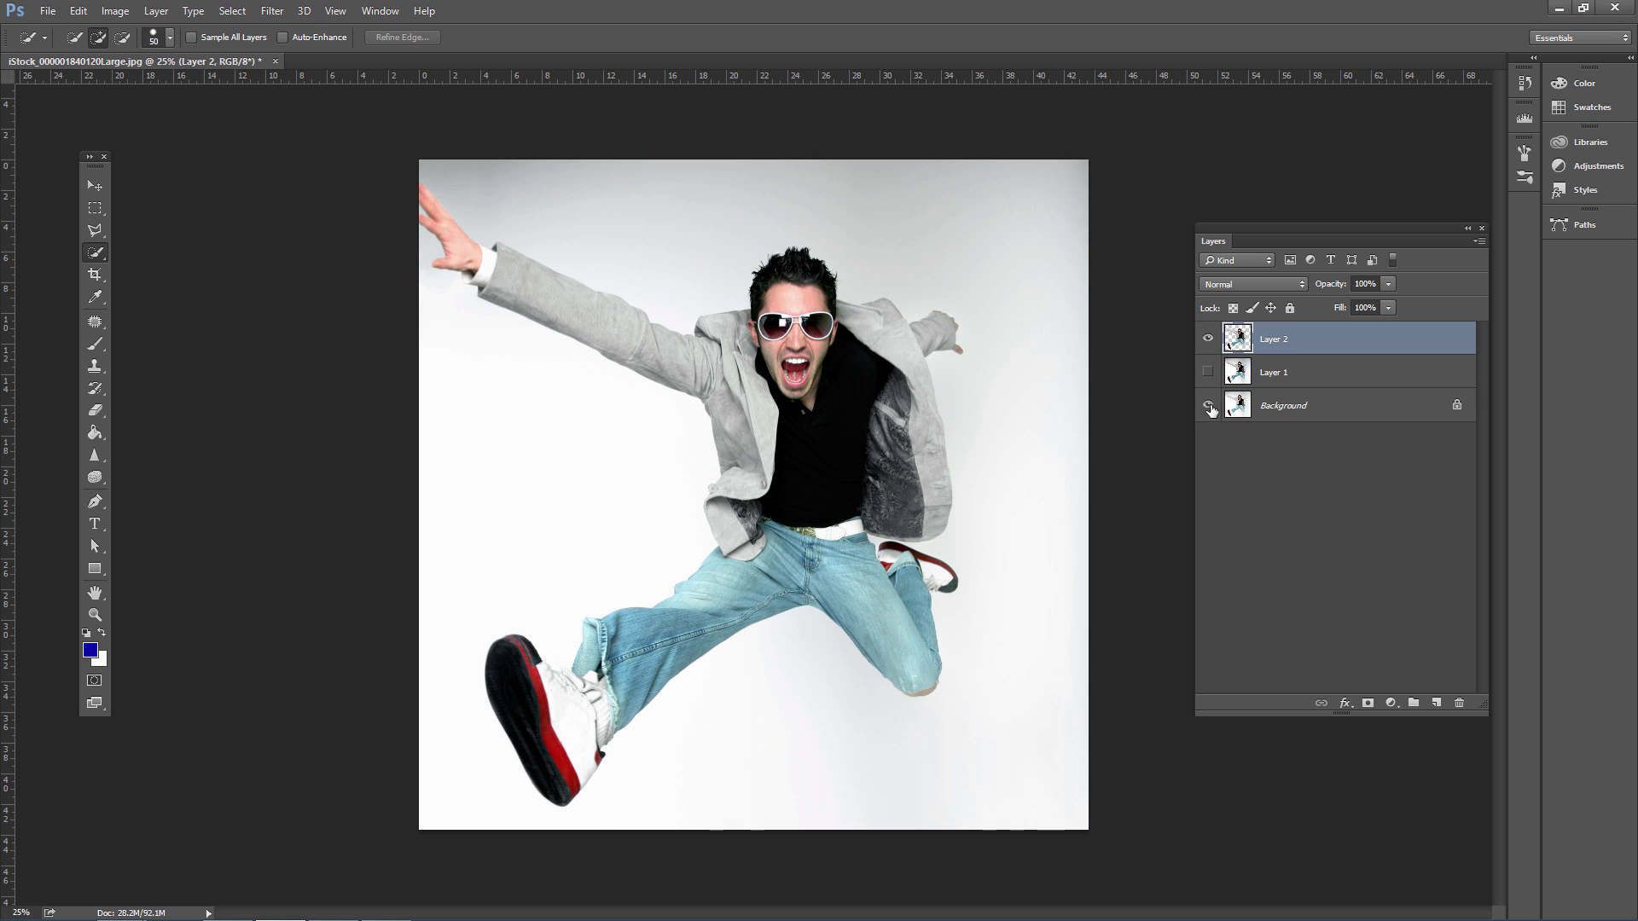
{"action": "left_click", "coordinate": [1208, 406]}
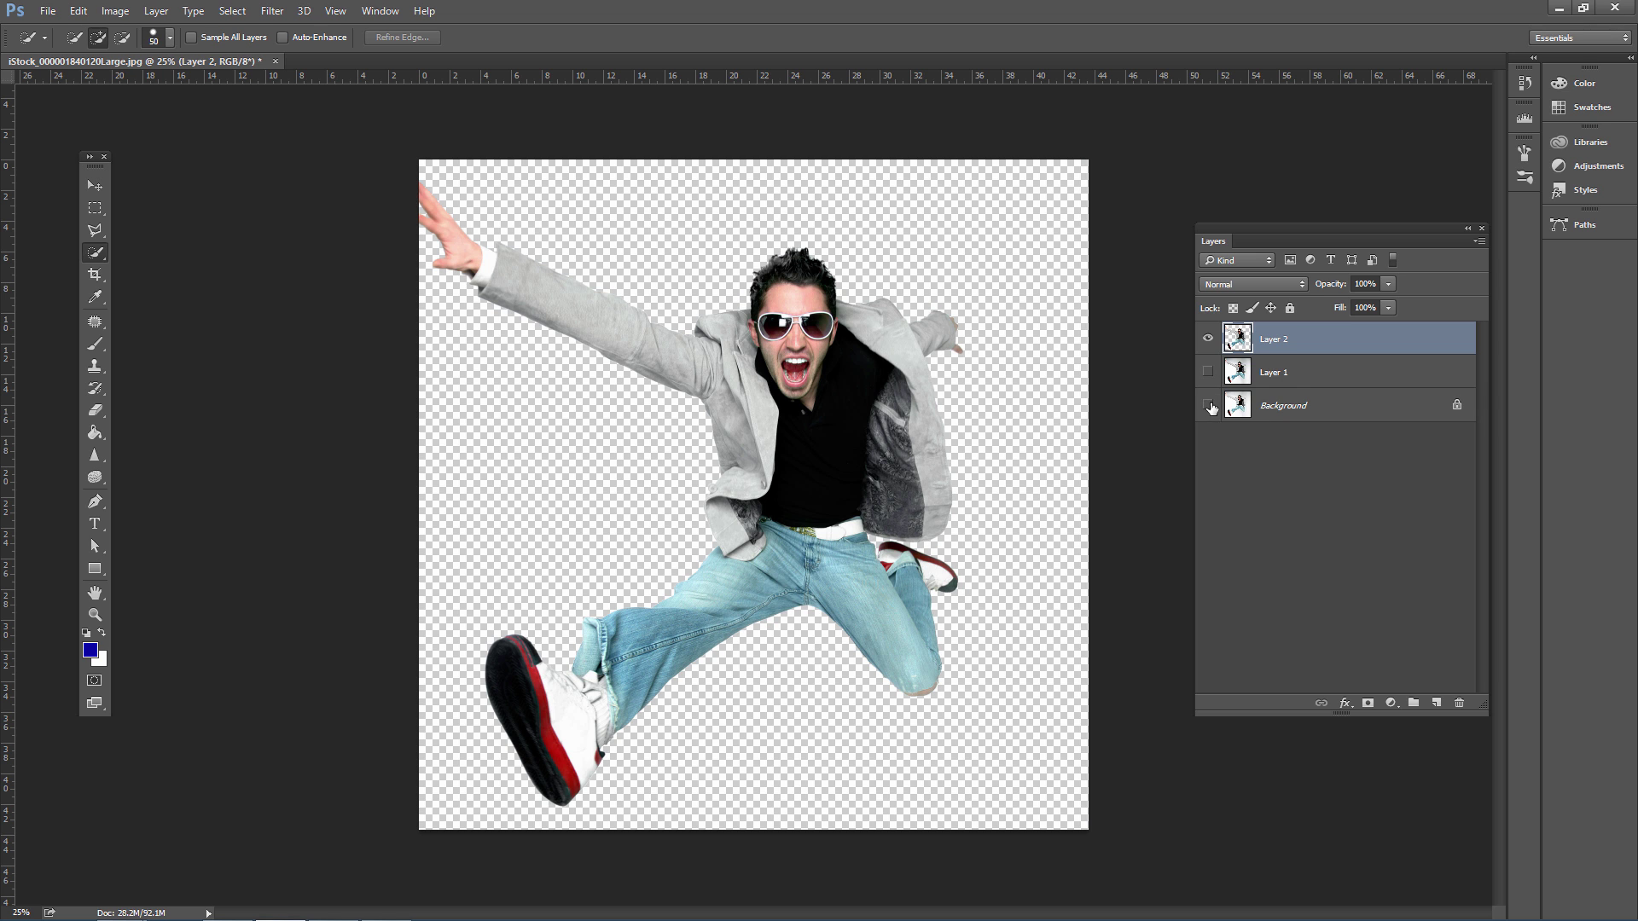
{"action": "left_click", "coordinate": [1290, 367]}
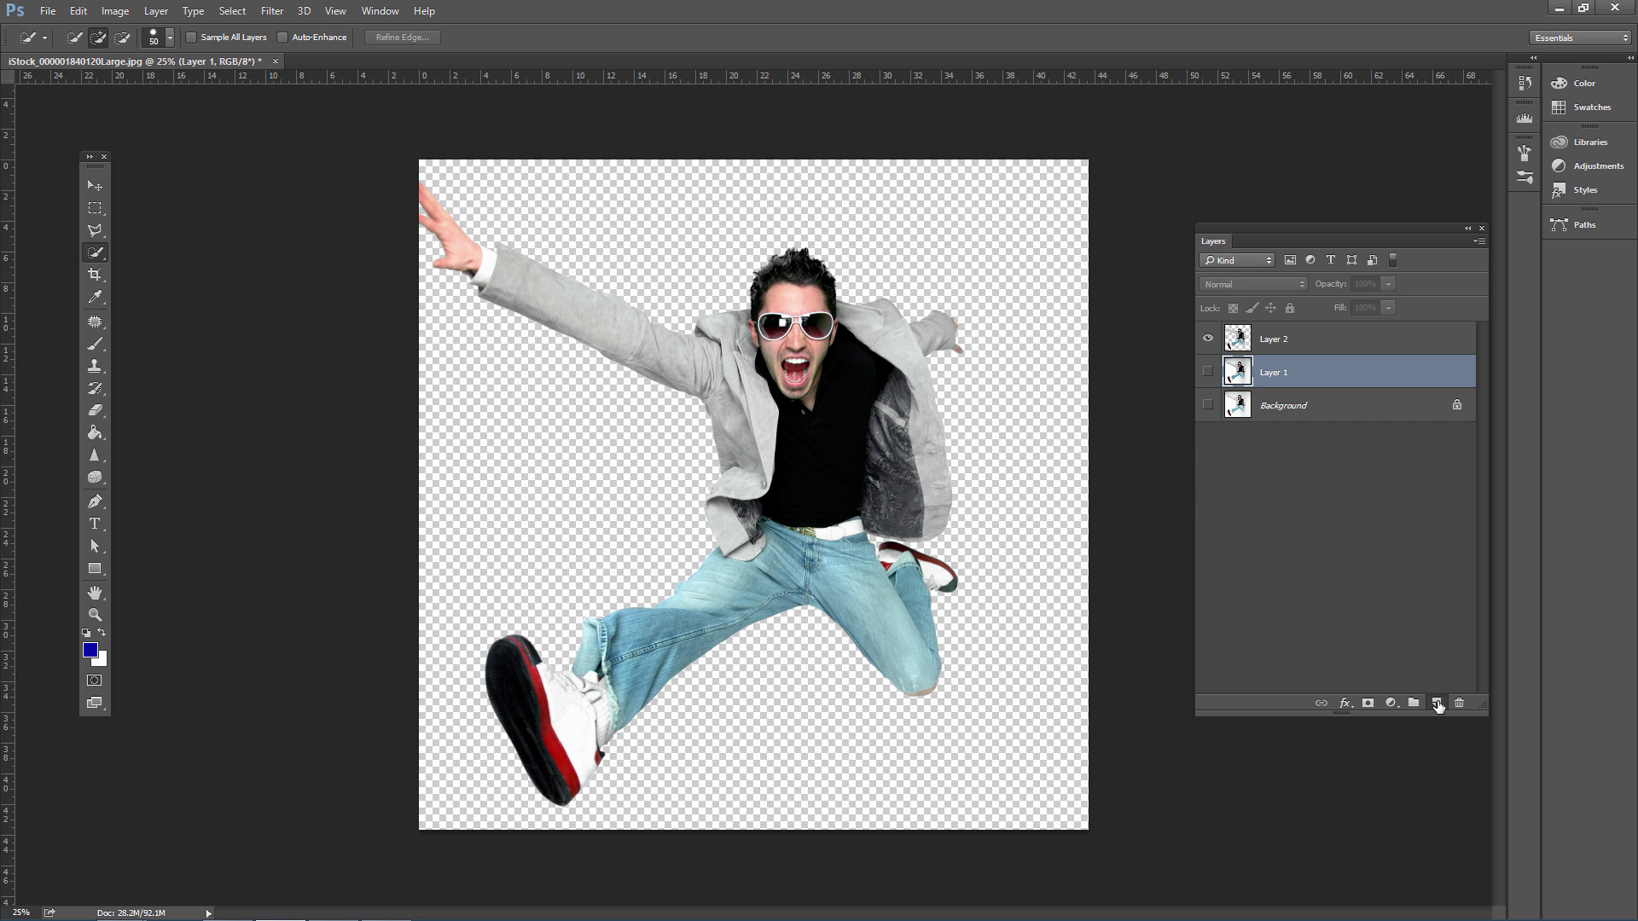
Step: Add a new empty Layer 3 and set the foreground colour to violet blue #4541f8
{"action": "left_click", "coordinate": [1437, 702]}
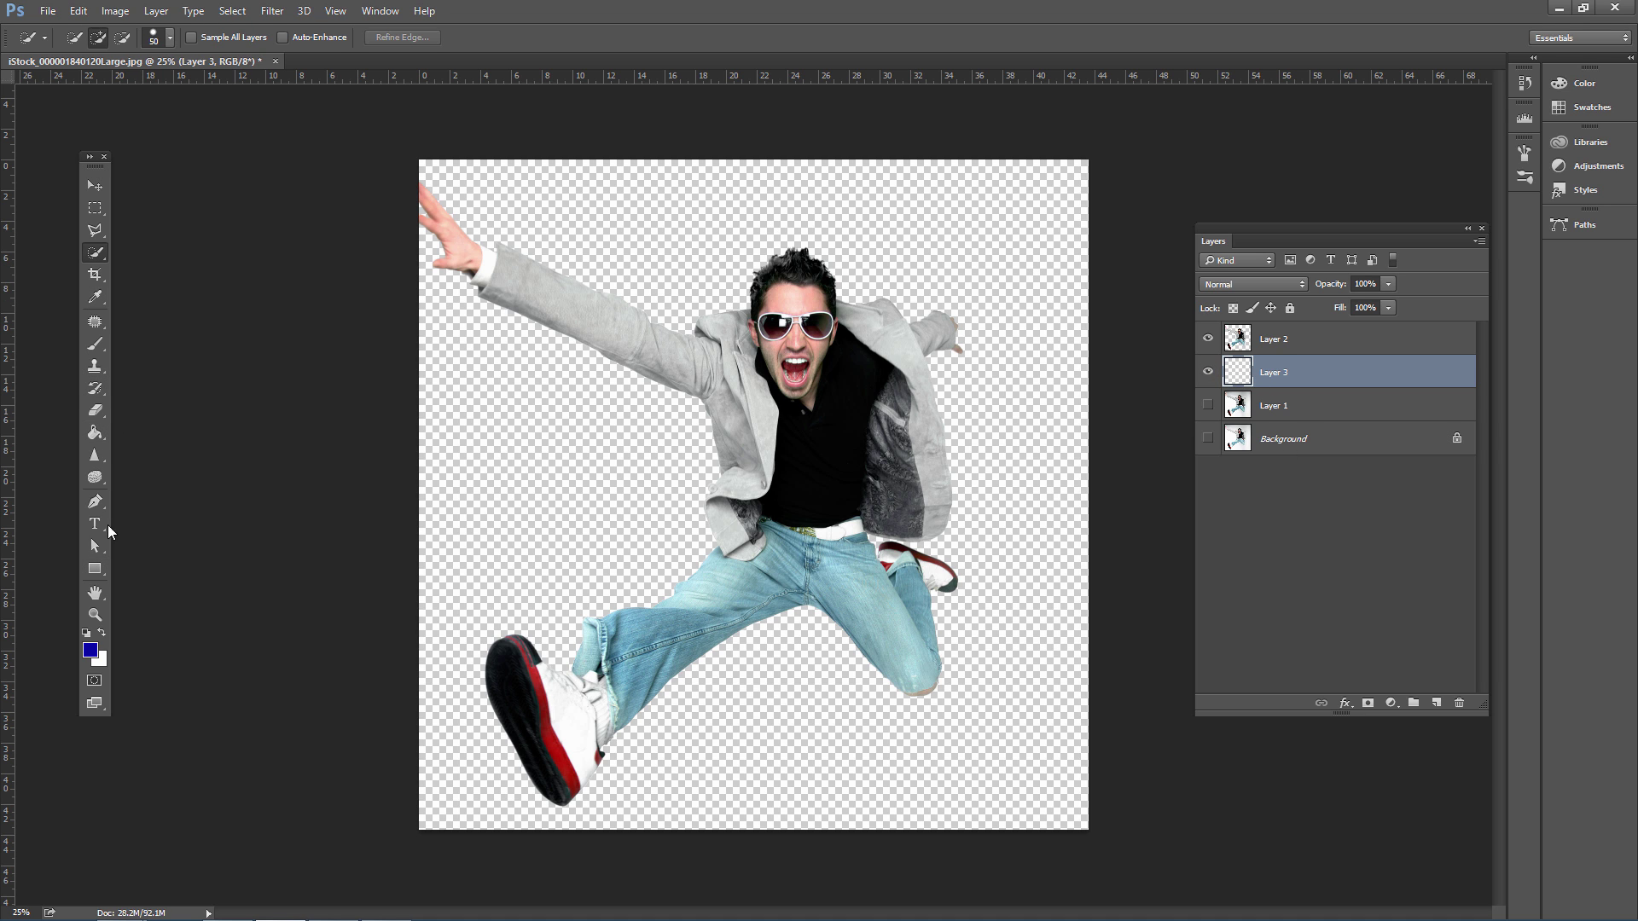
{"action": "left_click", "coordinate": [89, 650]}
{"action": "left_click", "coordinate": [270, 337]}
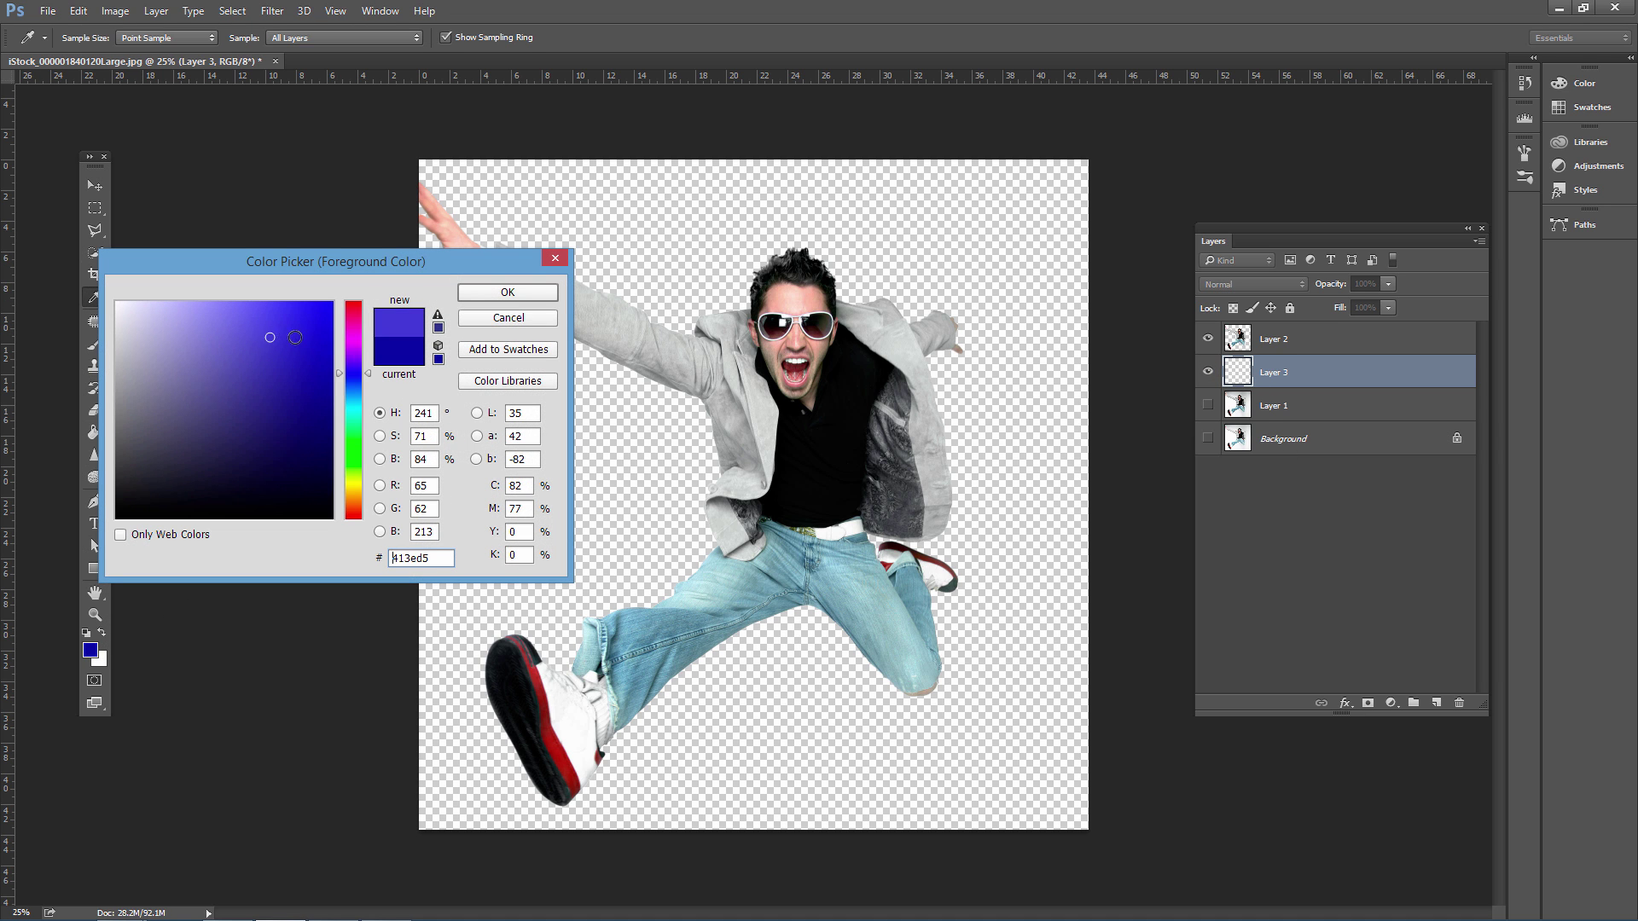
{"action": "left_click", "coordinate": [307, 320]}
{"action": "left_click_drag", "start_coordinate": [230, 336], "coordinate": [249, 300]}
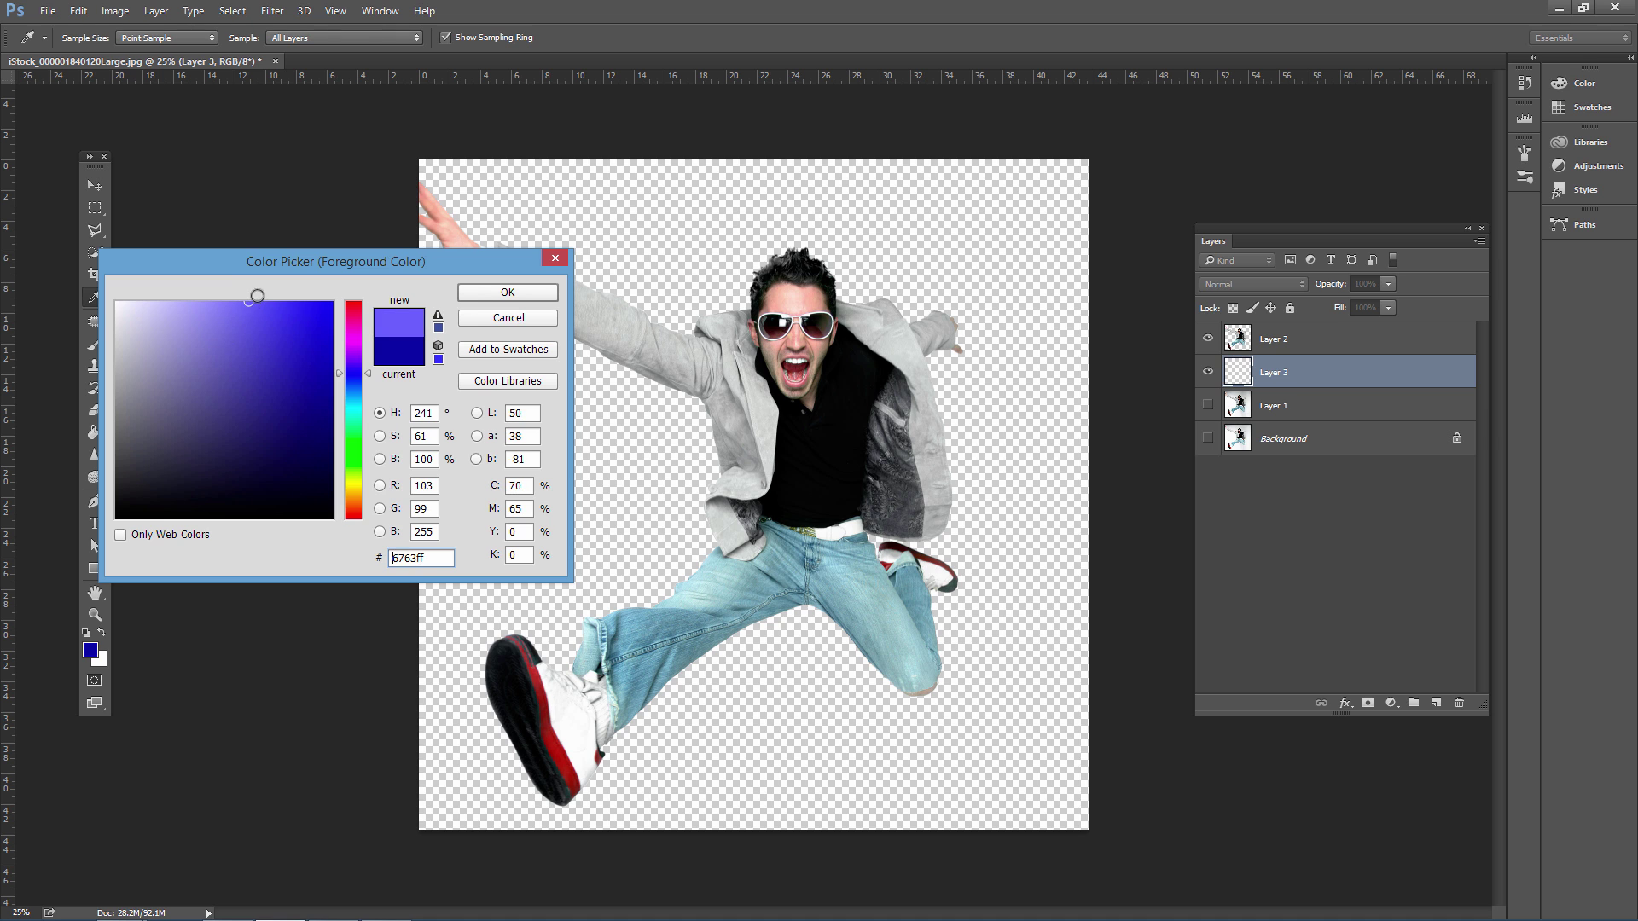
{"action": "left_click", "coordinate": [276, 307]}
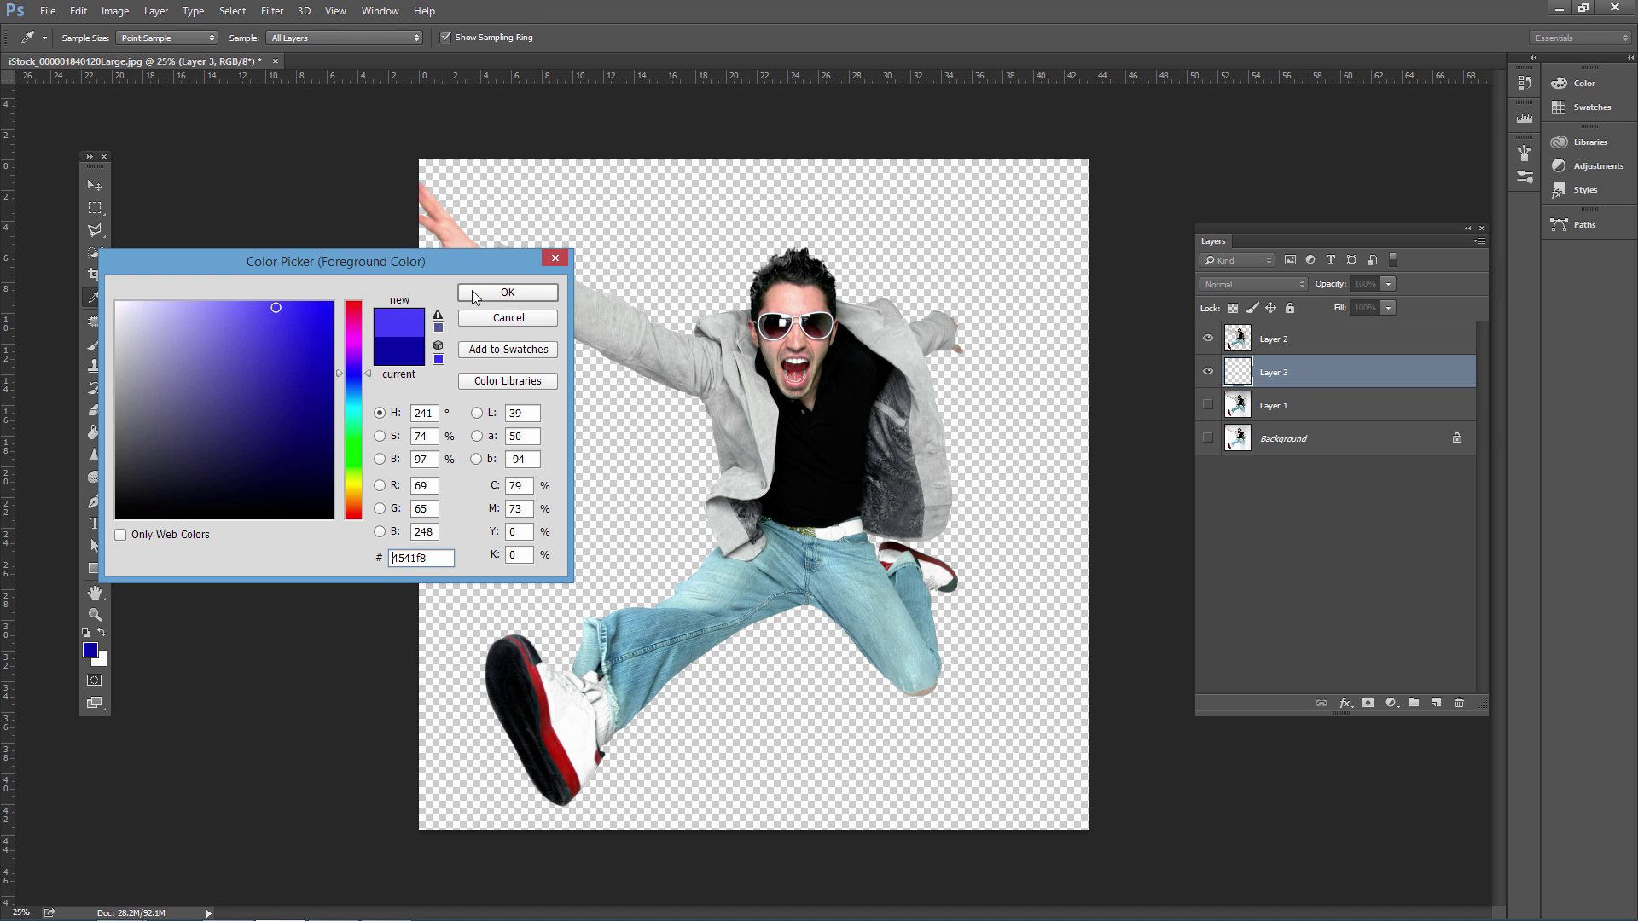
{"action": "left_click", "coordinate": [508, 293]}
{"action": "key", "text": "w"}
Step: Set the background colour to bright cyan #21d2fe
{"action": "left_click", "coordinate": [101, 658]}
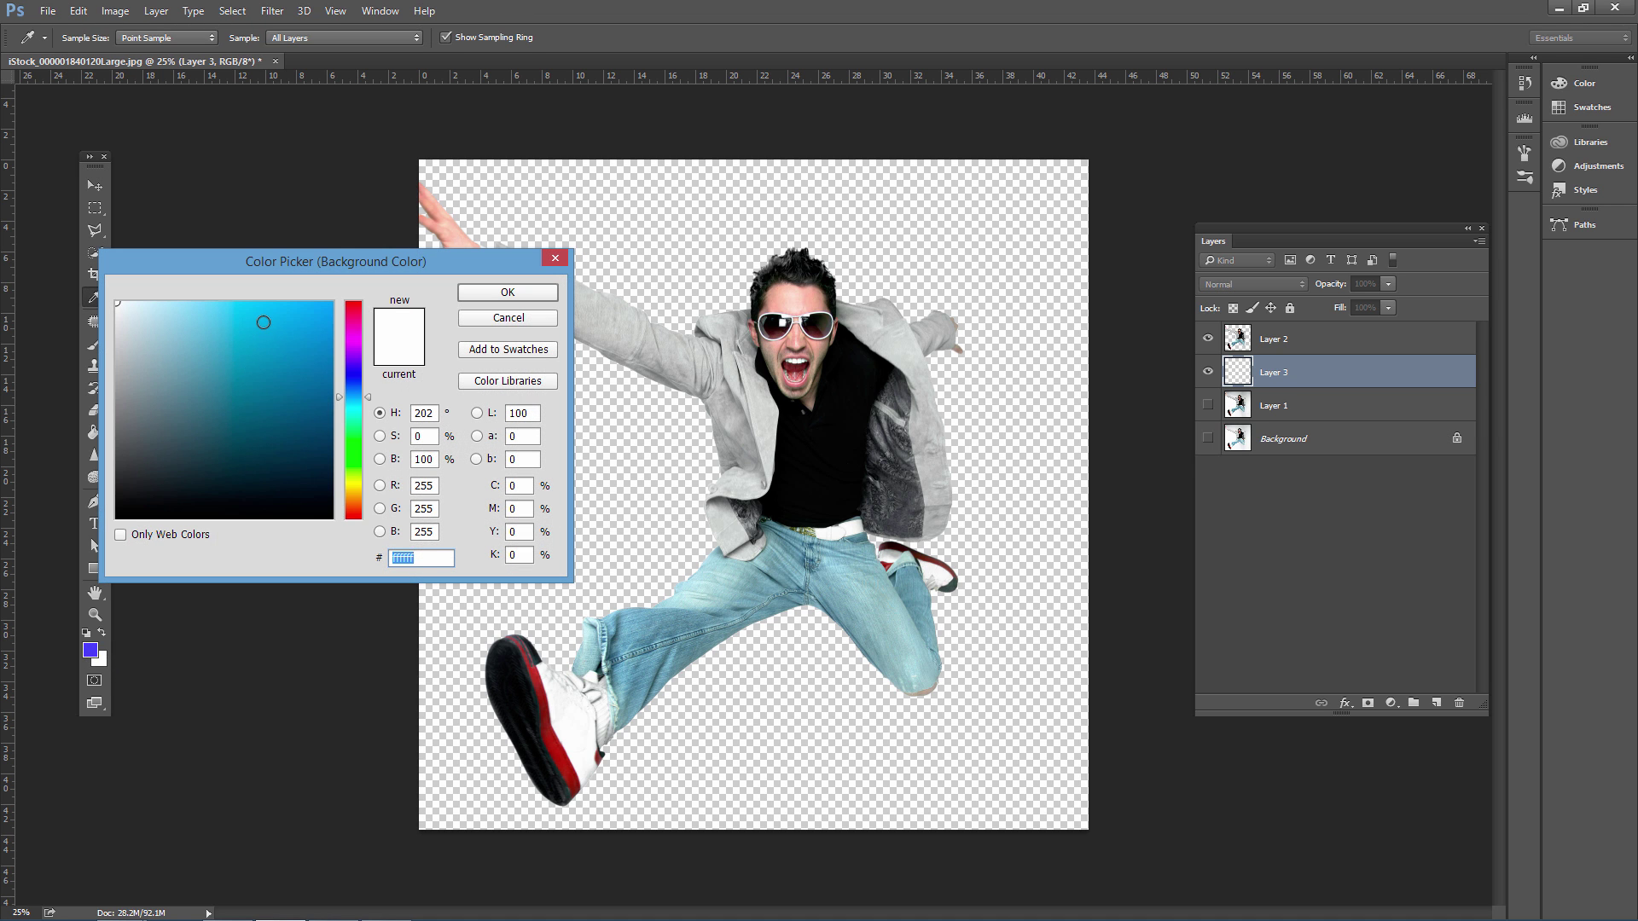
{"action": "left_click", "coordinate": [294, 350]}
{"action": "left_click", "coordinate": [288, 367]}
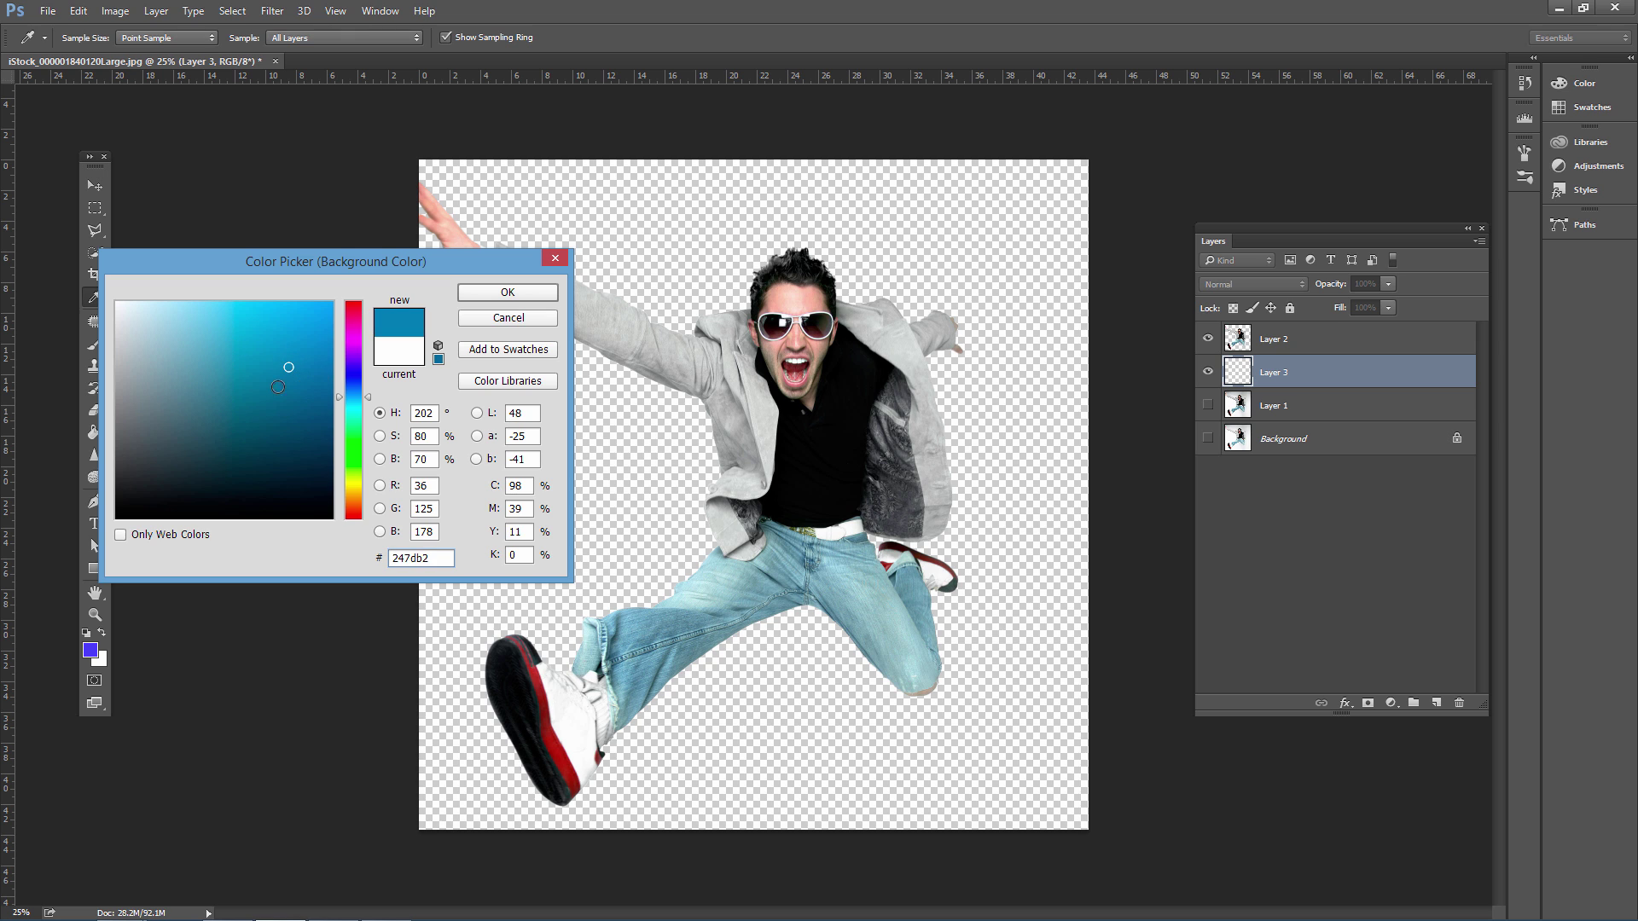
{"action": "left_click_drag", "start_coordinate": [358, 499], "coordinate": [353, 403]}
{"action": "left_click", "coordinate": [308, 337]}
{"action": "left_click", "coordinate": [301, 304]}
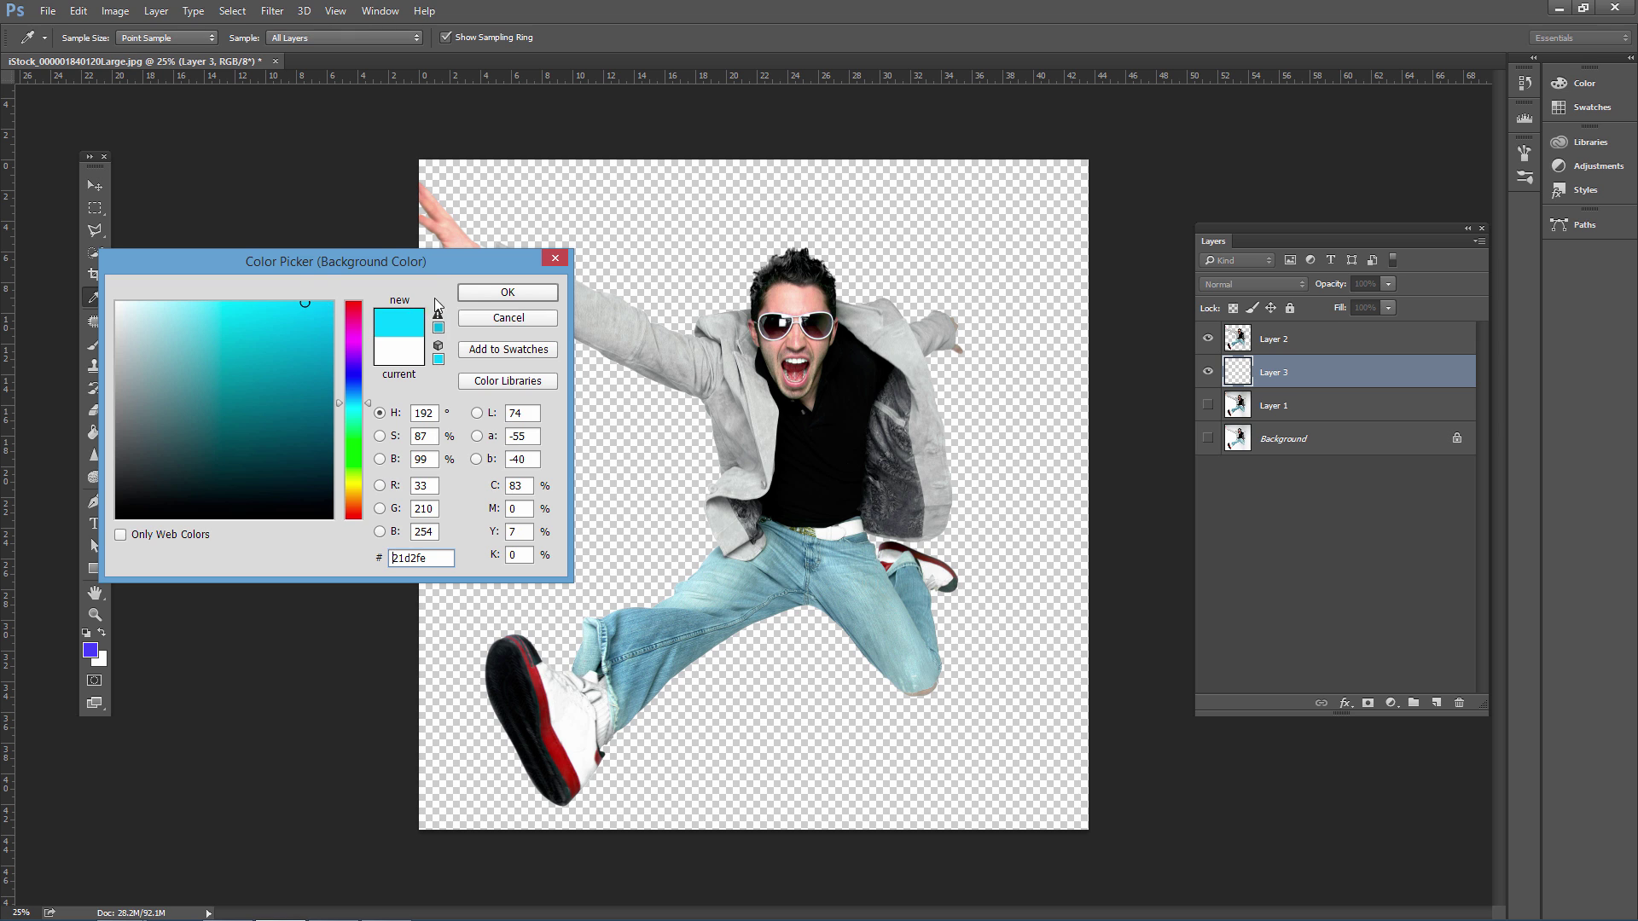
{"action": "left_click", "coordinate": [507, 291]}
{"action": "key", "text": "w"}
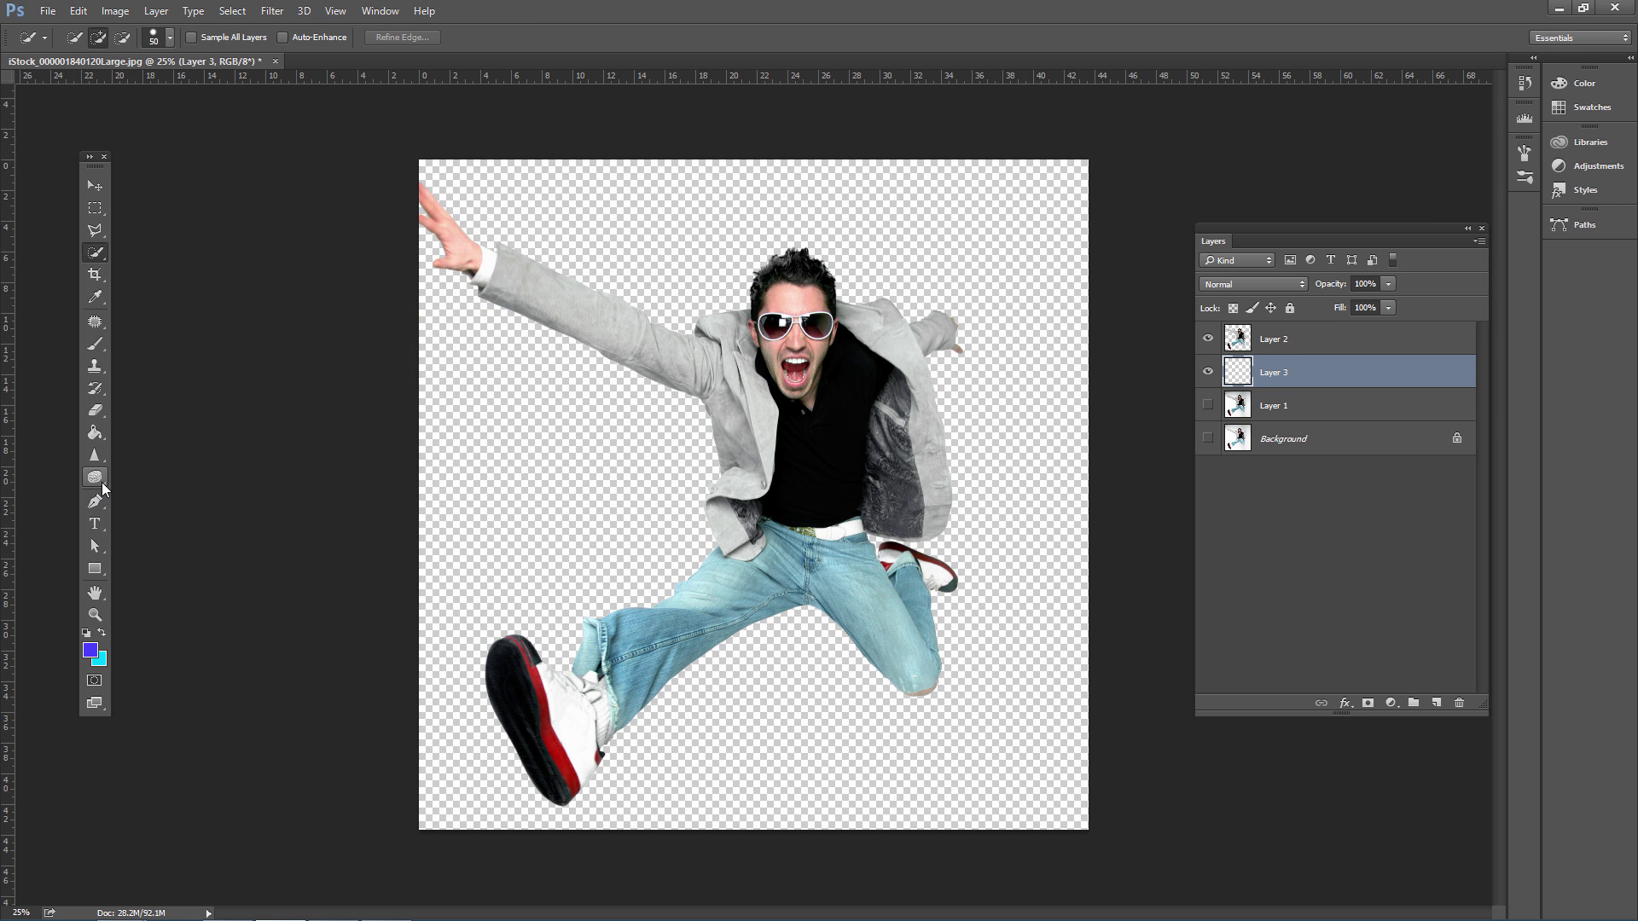
Step: Fill Layer 3 with a diagonal Foreground-to-Background gradient, add Layer 4, and hide Layer 3
{"action": "left_click_drag", "start_coordinate": [95, 432], "coordinate": [161, 436]}
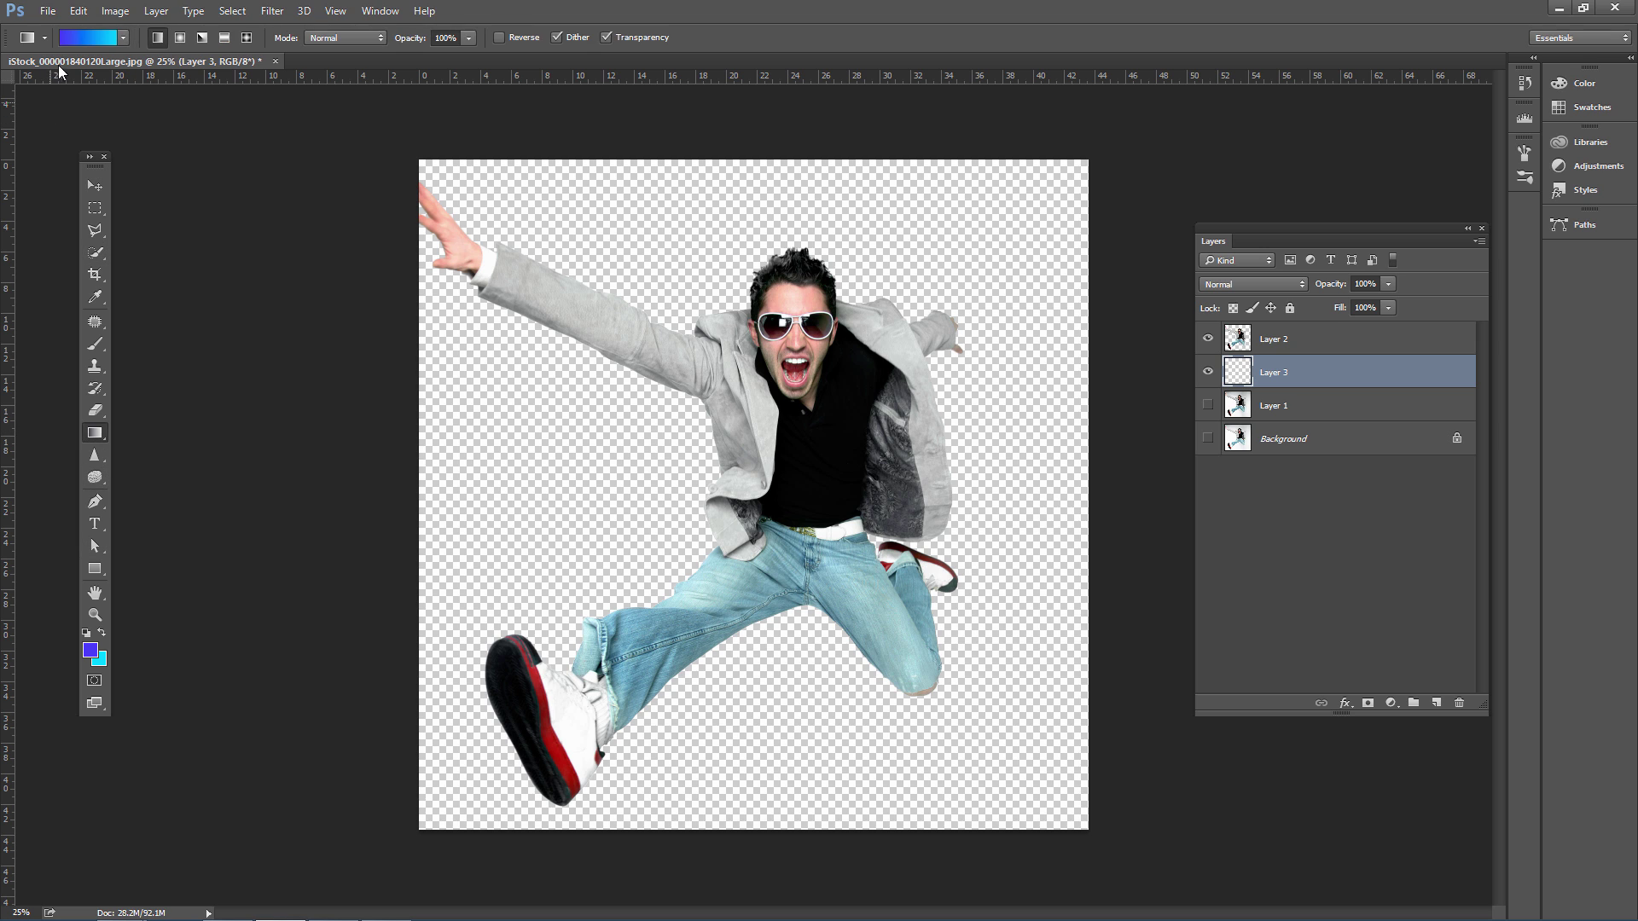
{"action": "left_click", "coordinate": [124, 38]}
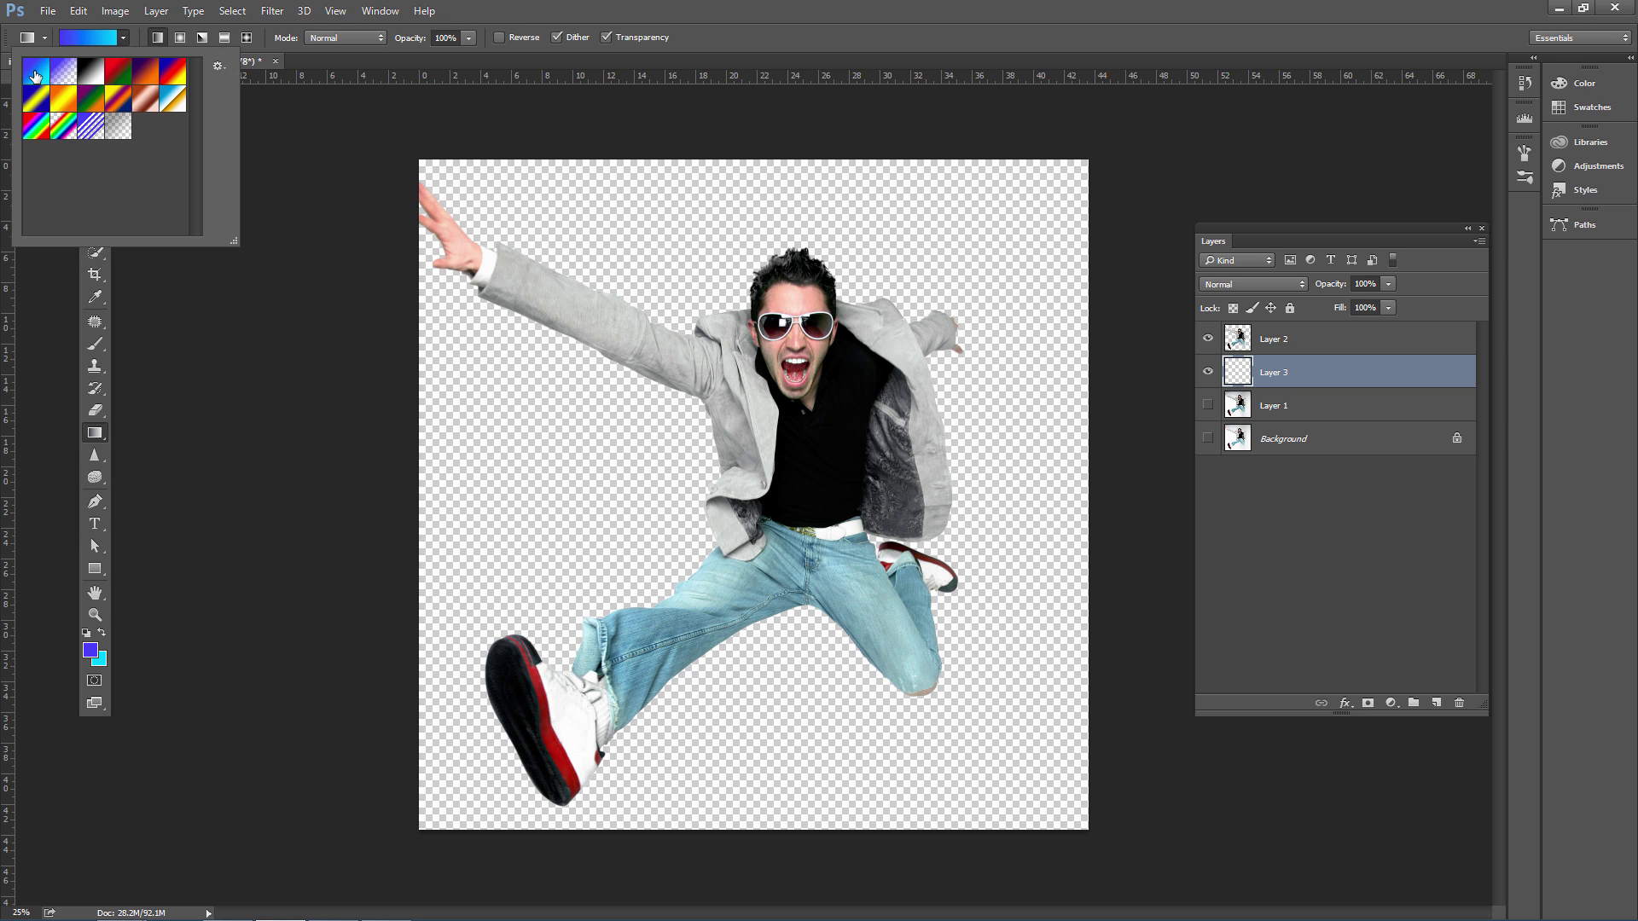
{"action": "left_click", "coordinate": [125, 37]}
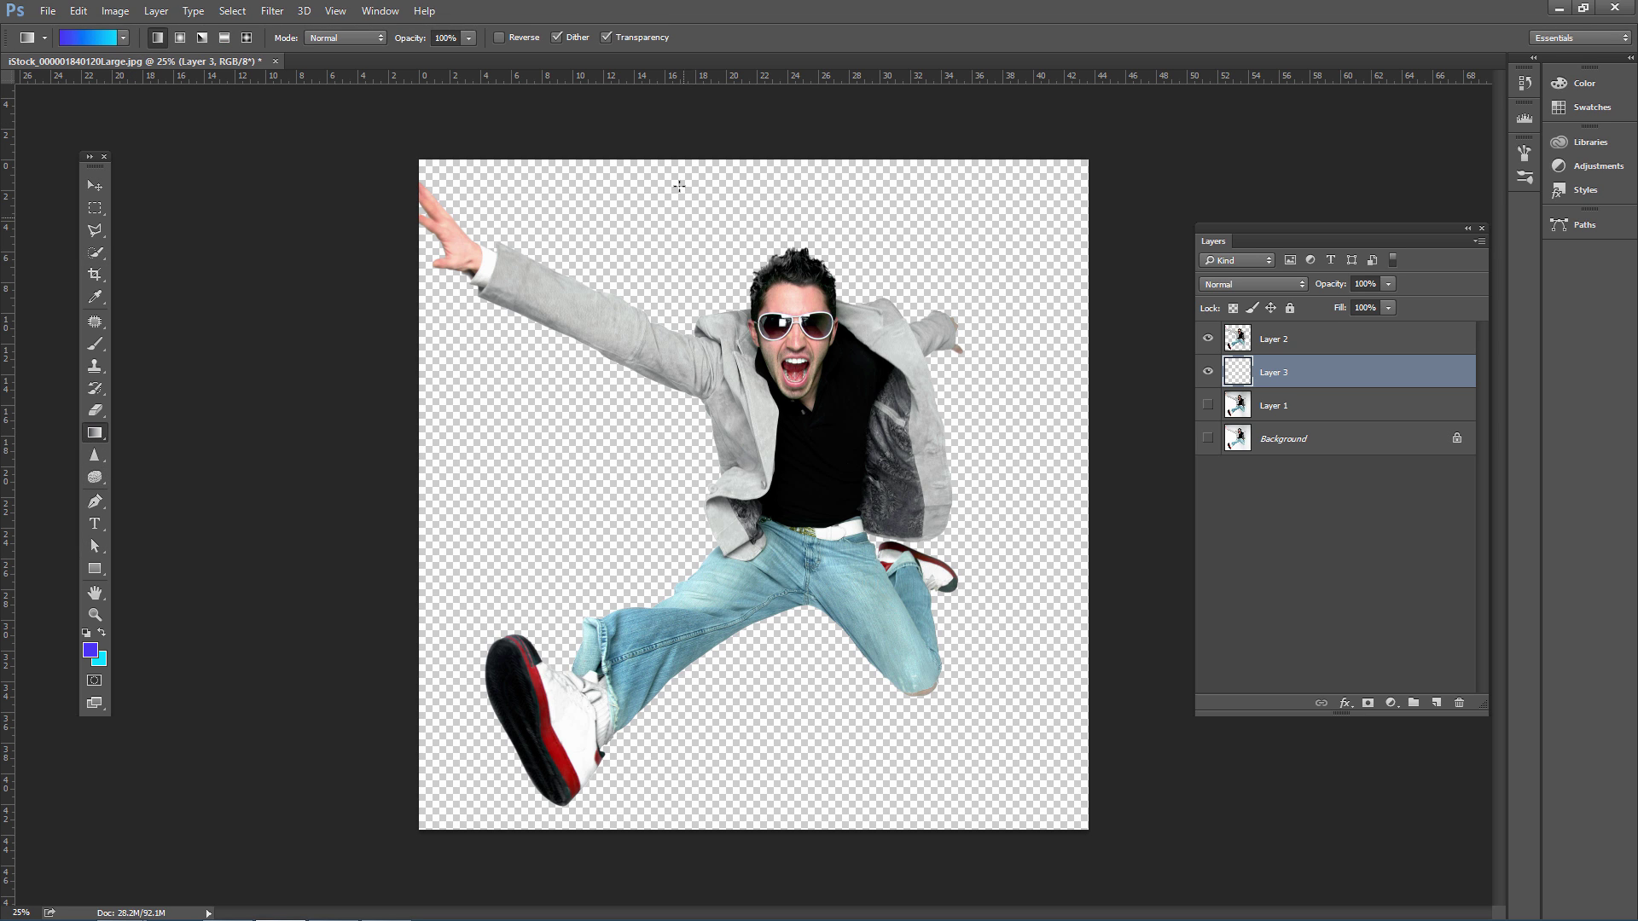
{"action": "left_click_drag", "start_coordinate": [599, 114], "coordinate": [1006, 859]}
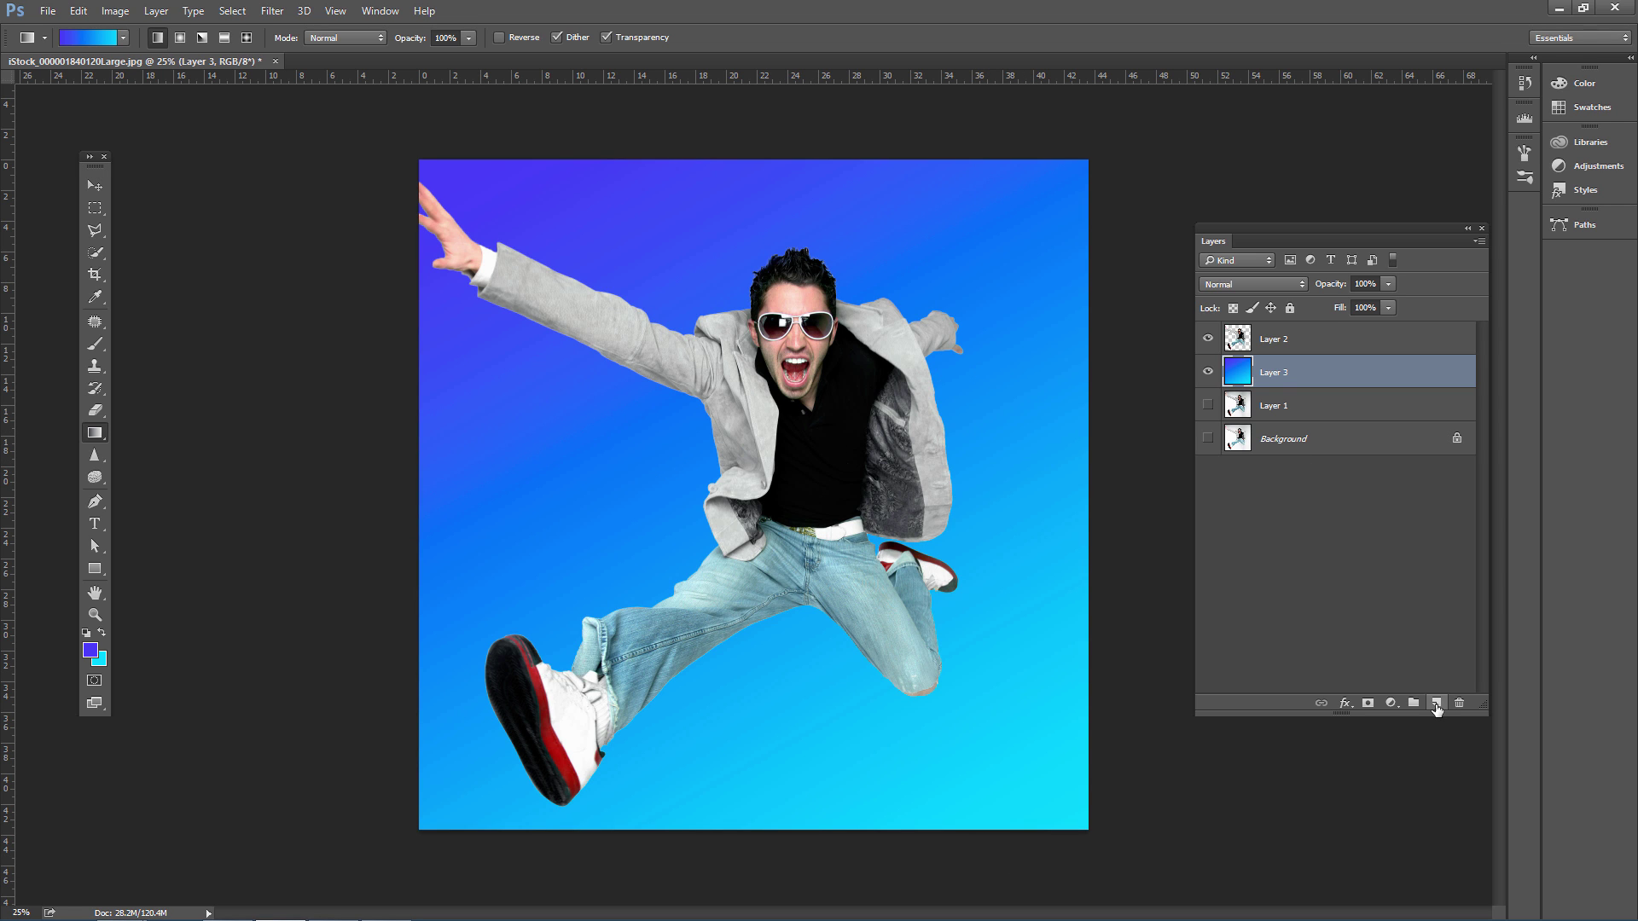
{"action": "left_click", "coordinate": [1436, 702]}
{"action": "left_click", "coordinate": [1208, 406]}
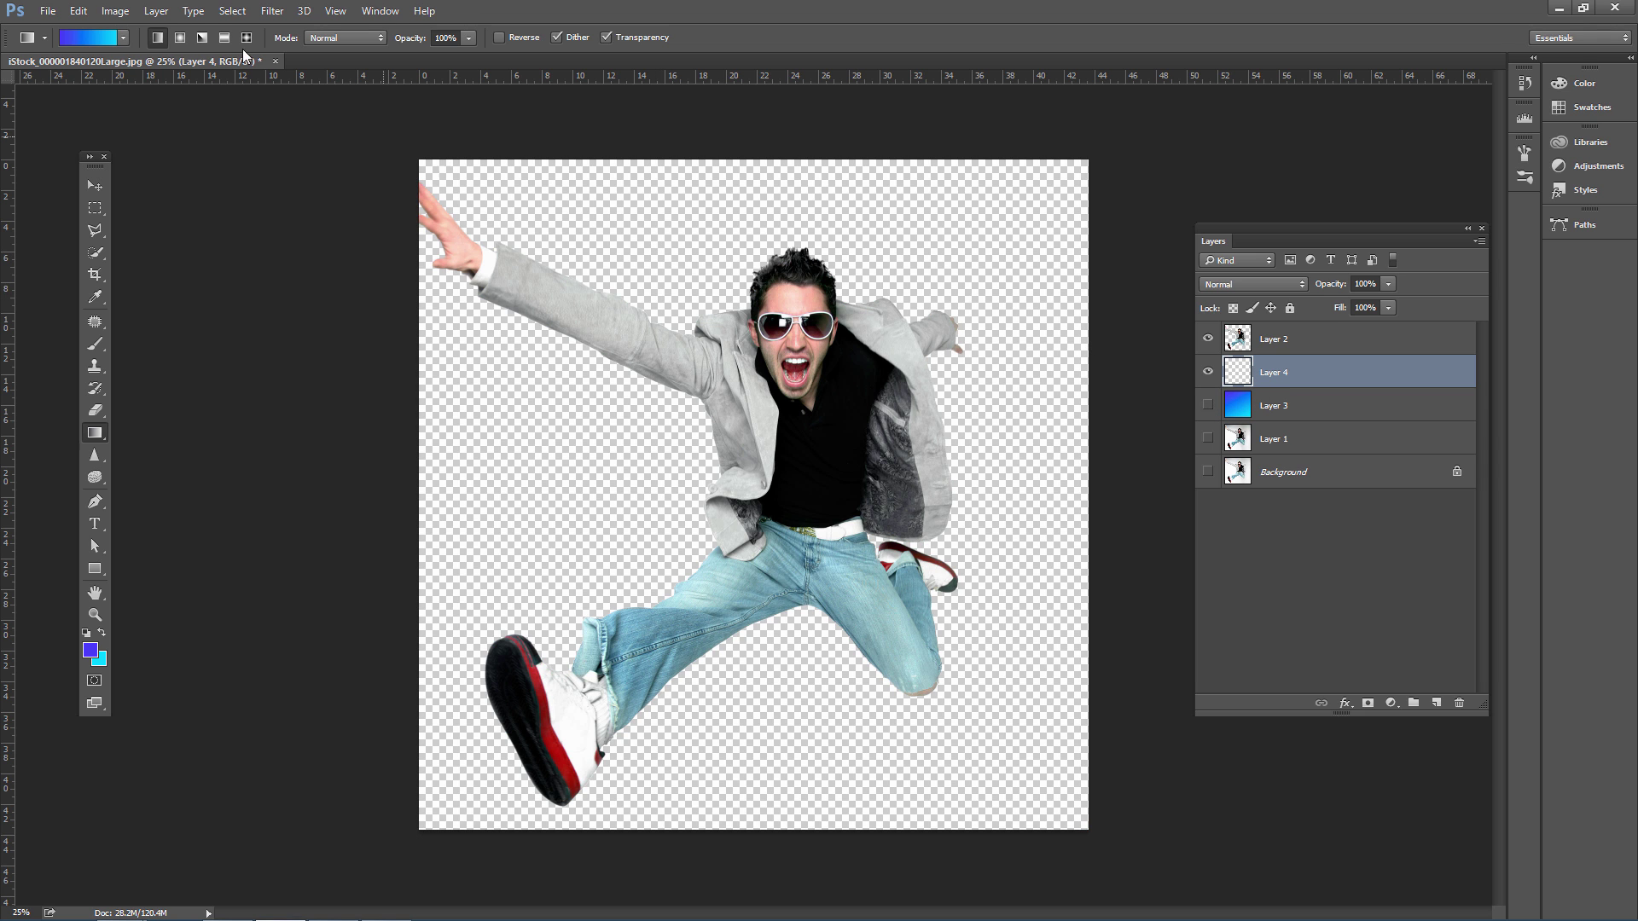
Step: Render Clouds on Layer 4 and soften them with a 3.5-pixel Gaussian Blur
{"action": "left_click", "coordinate": [272, 10]}
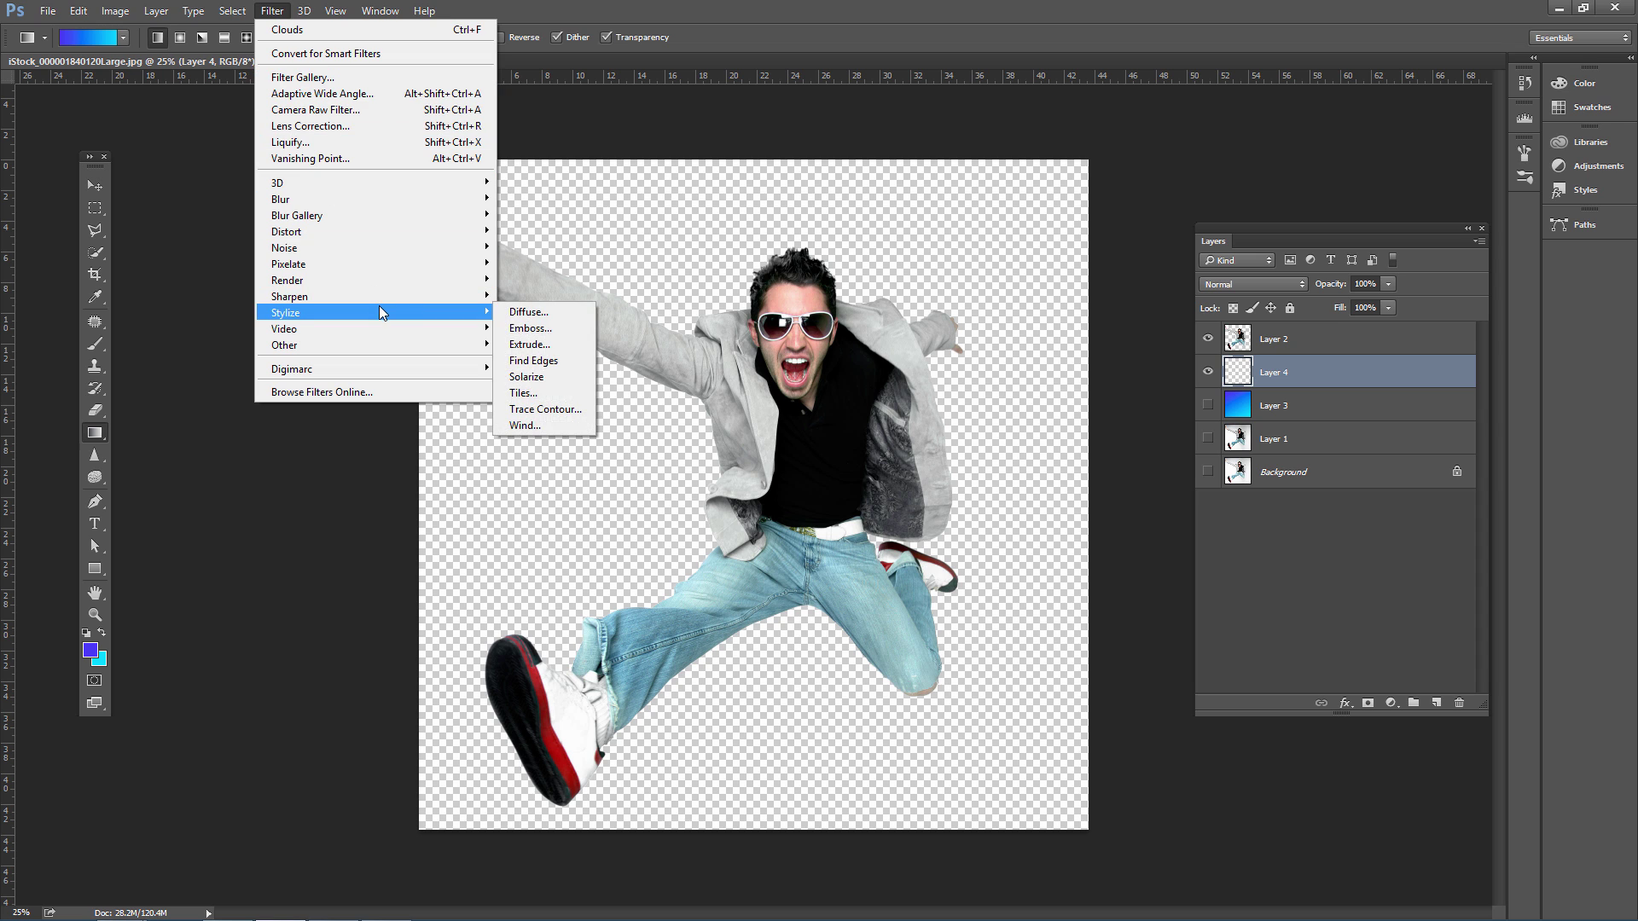
{"action": "mouse_move", "coordinate": [411, 282]}
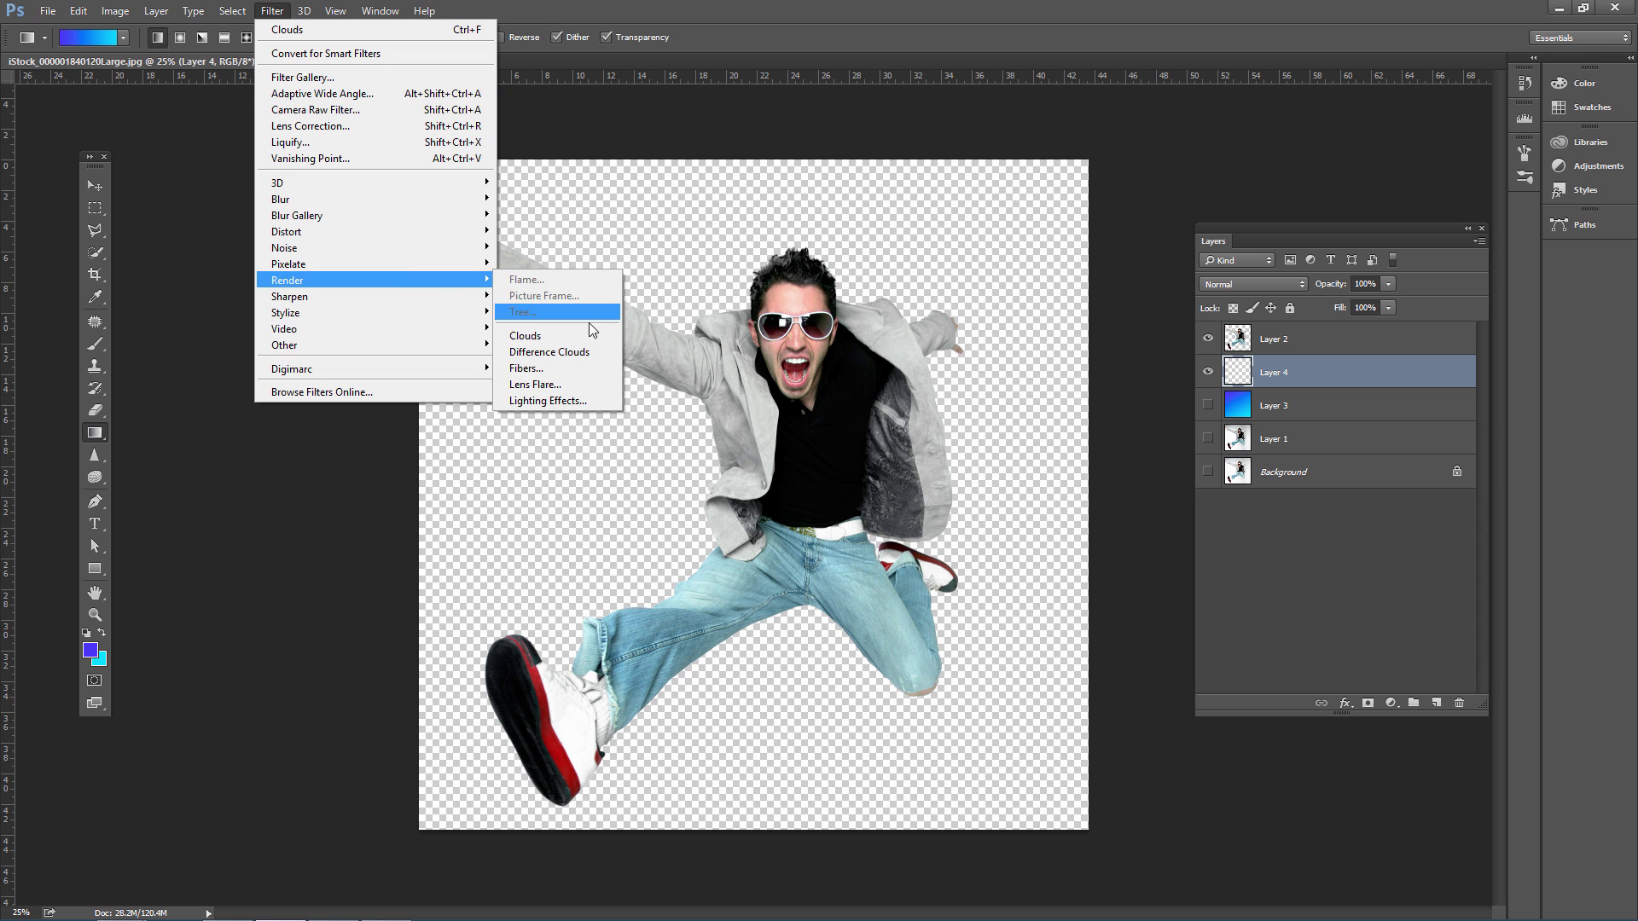
{"action": "left_click", "coordinate": [563, 337]}
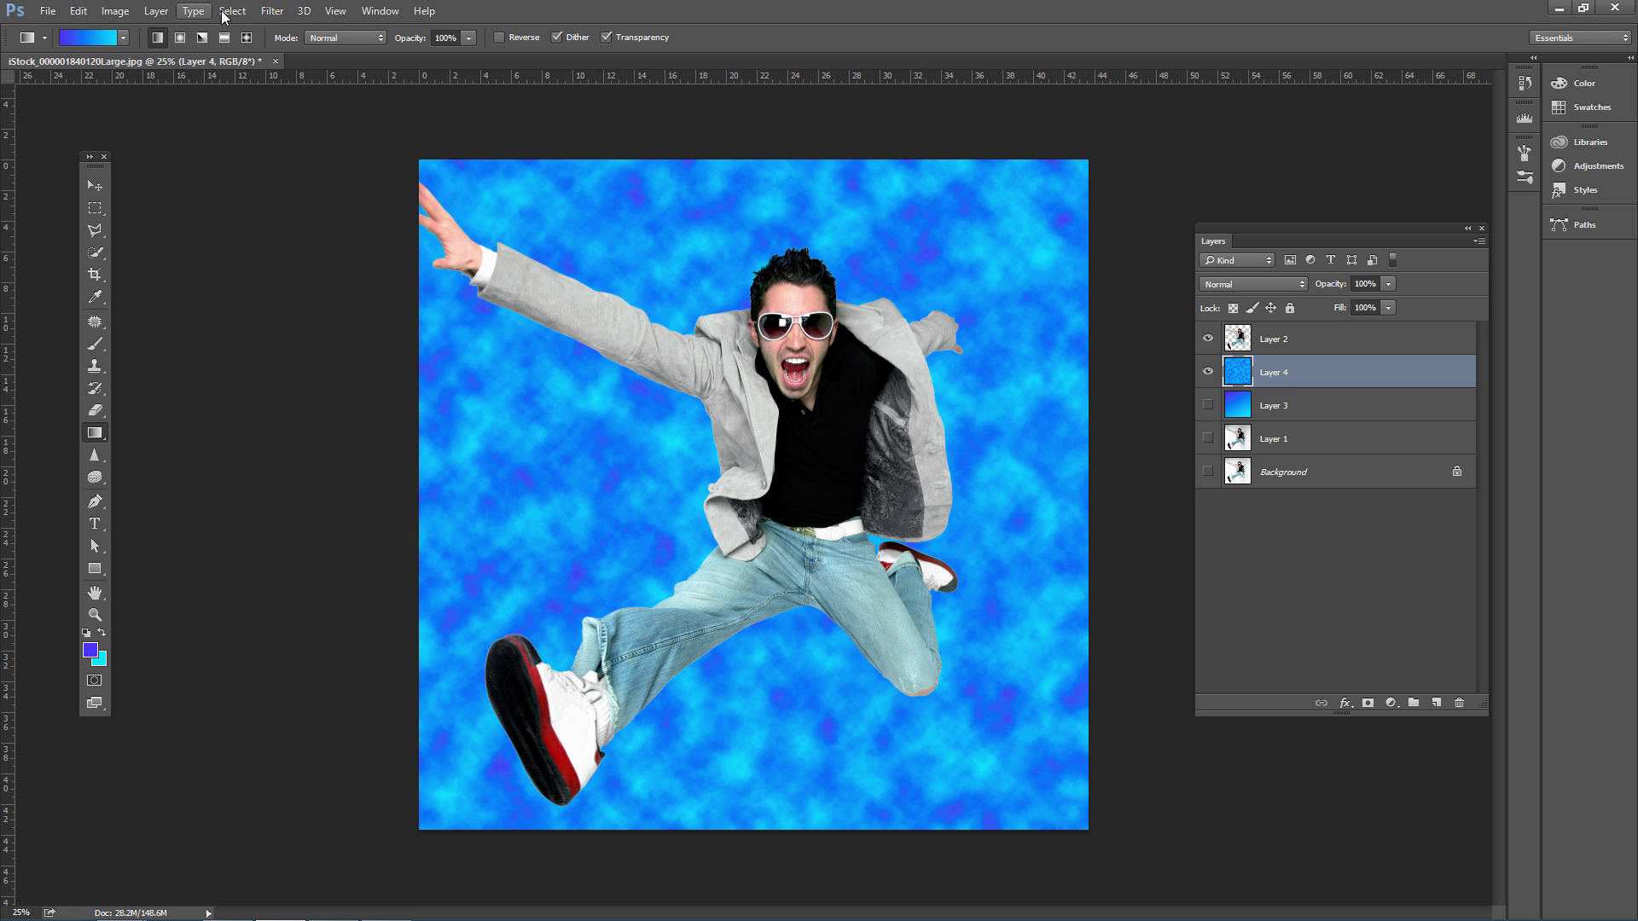
{"action": "left_click", "coordinate": [272, 11]}
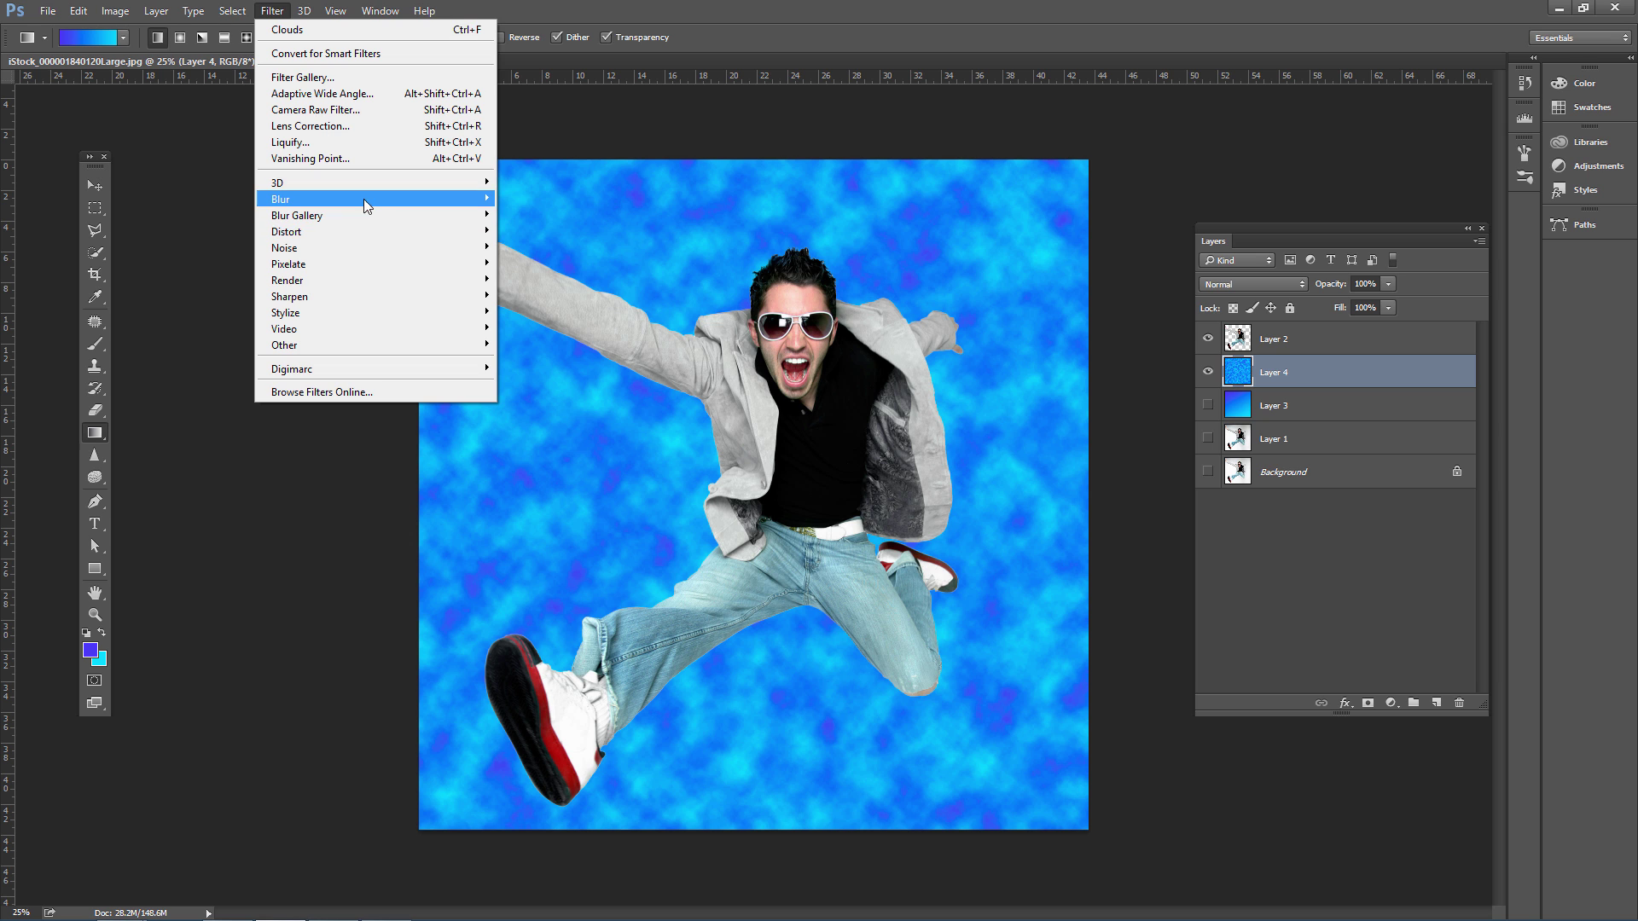
{"action": "mouse_move", "coordinate": [364, 203]}
{"action": "left_click", "coordinate": [558, 266]}
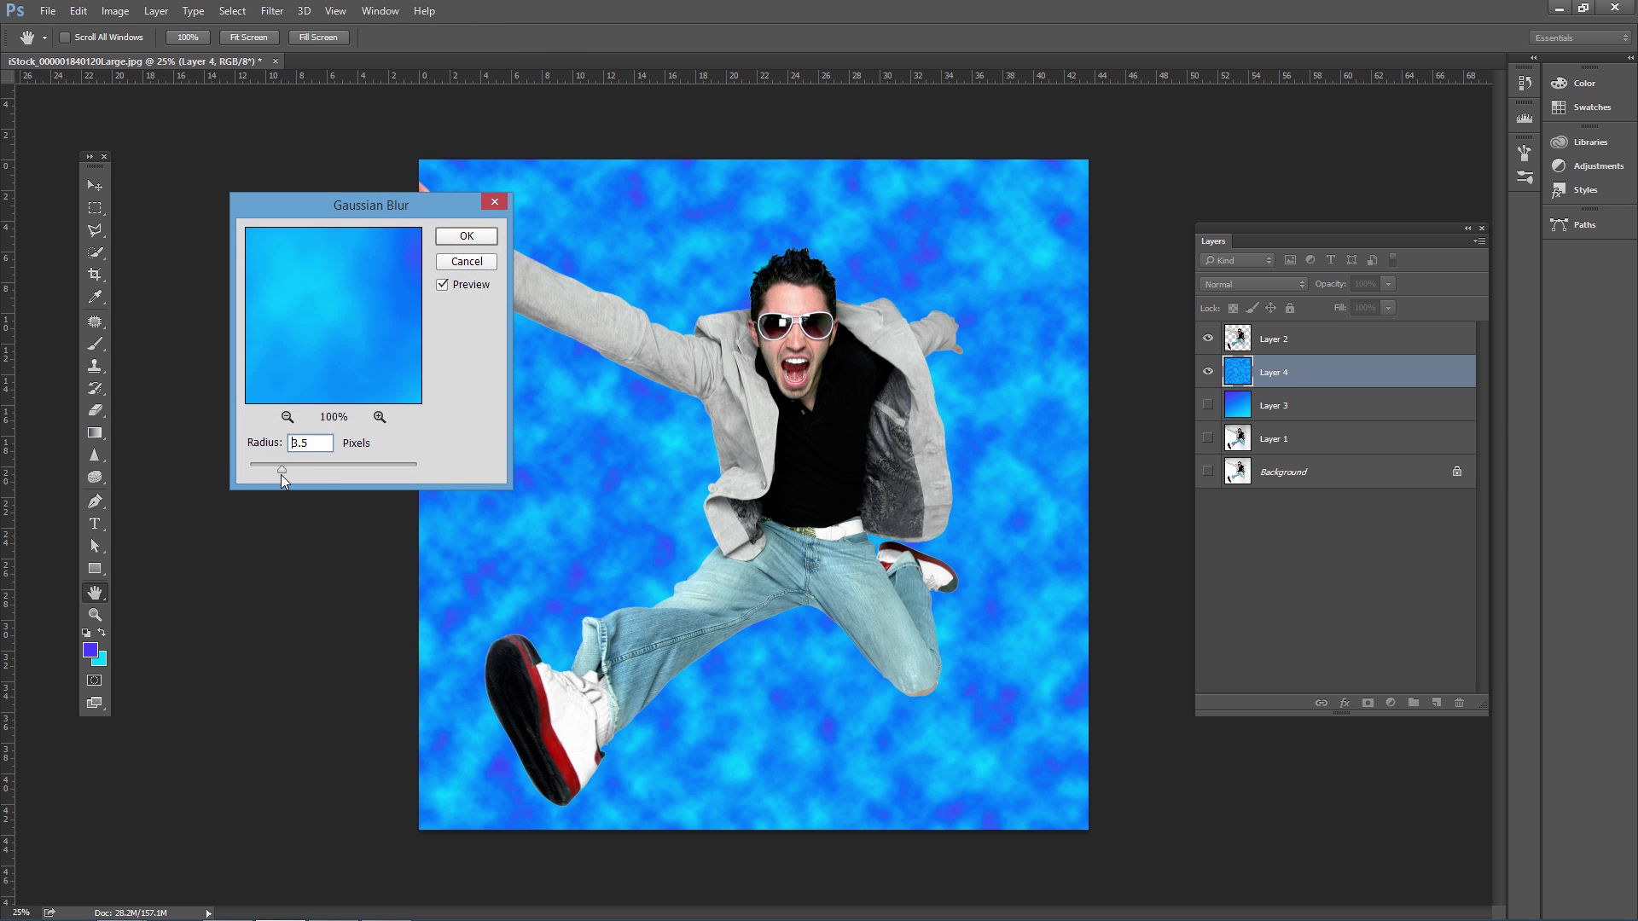
{"action": "left_click", "coordinate": [467, 236]}
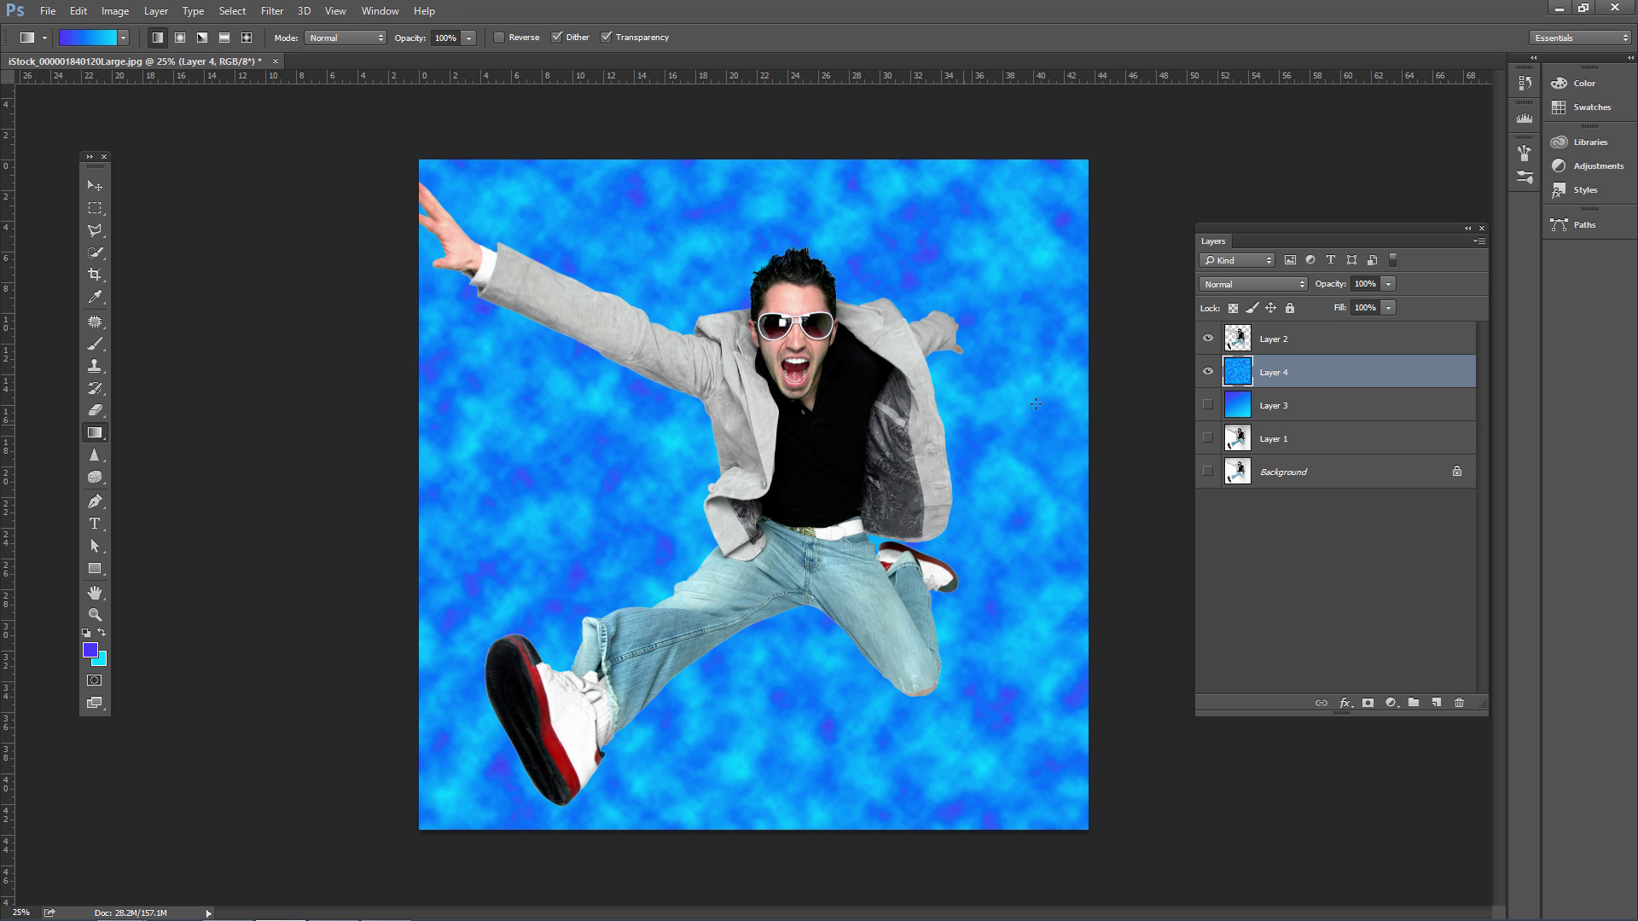
Step: Add Layer 5 above Layer 4 and render a fresh blue cloud texture onto it
{"action": "left_click", "coordinate": [1436, 702]}
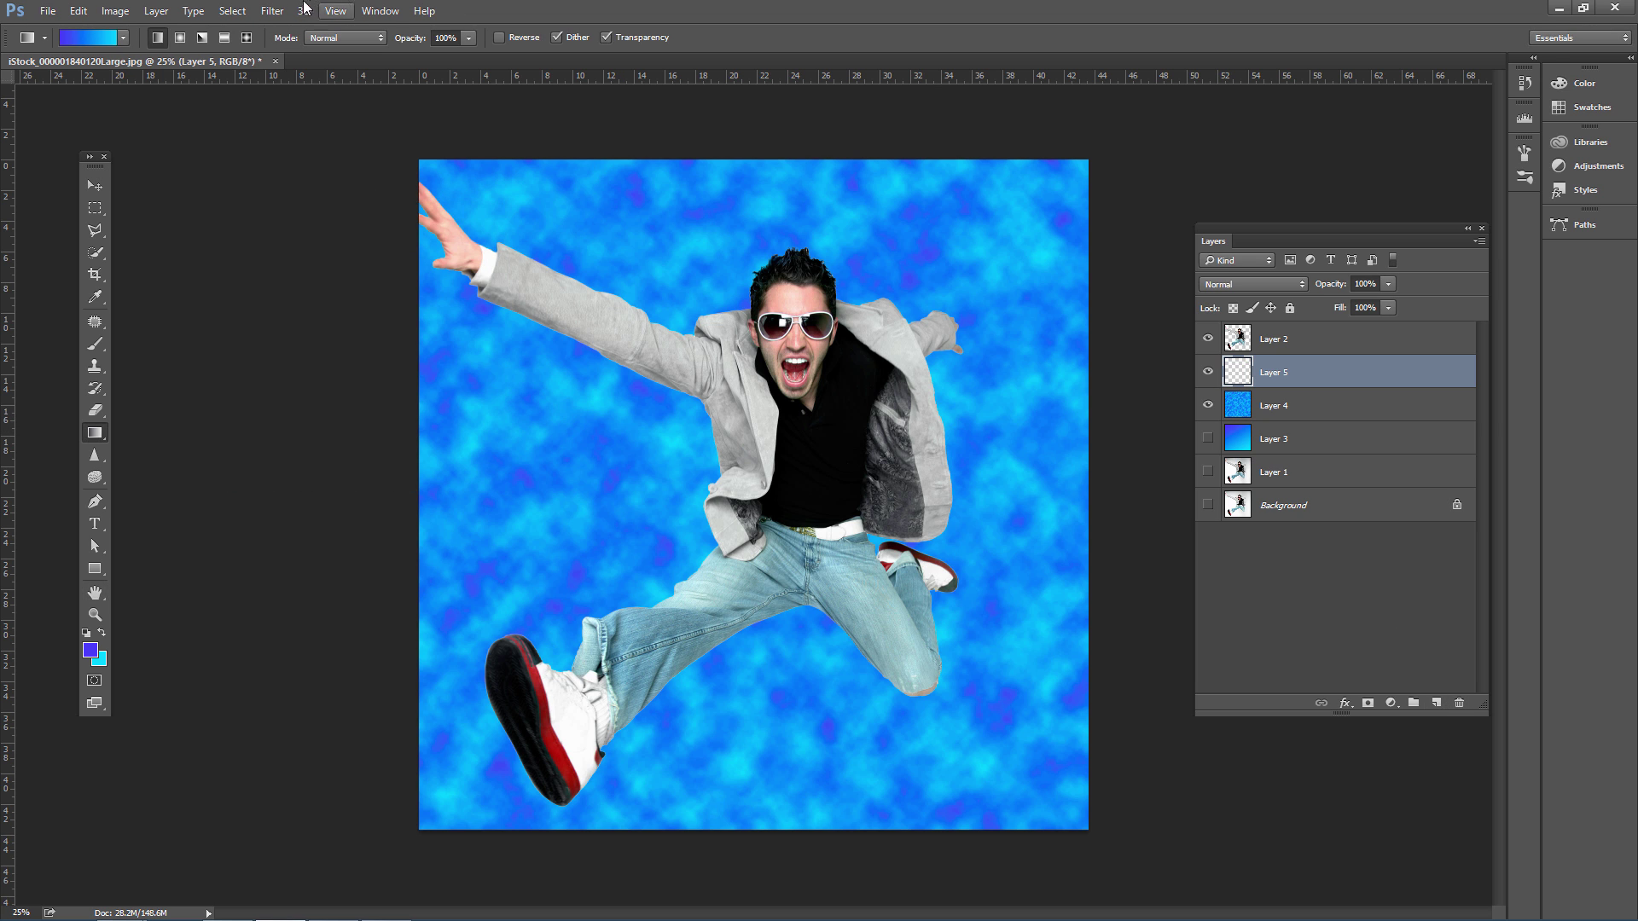
{"action": "left_click", "coordinate": [272, 10]}
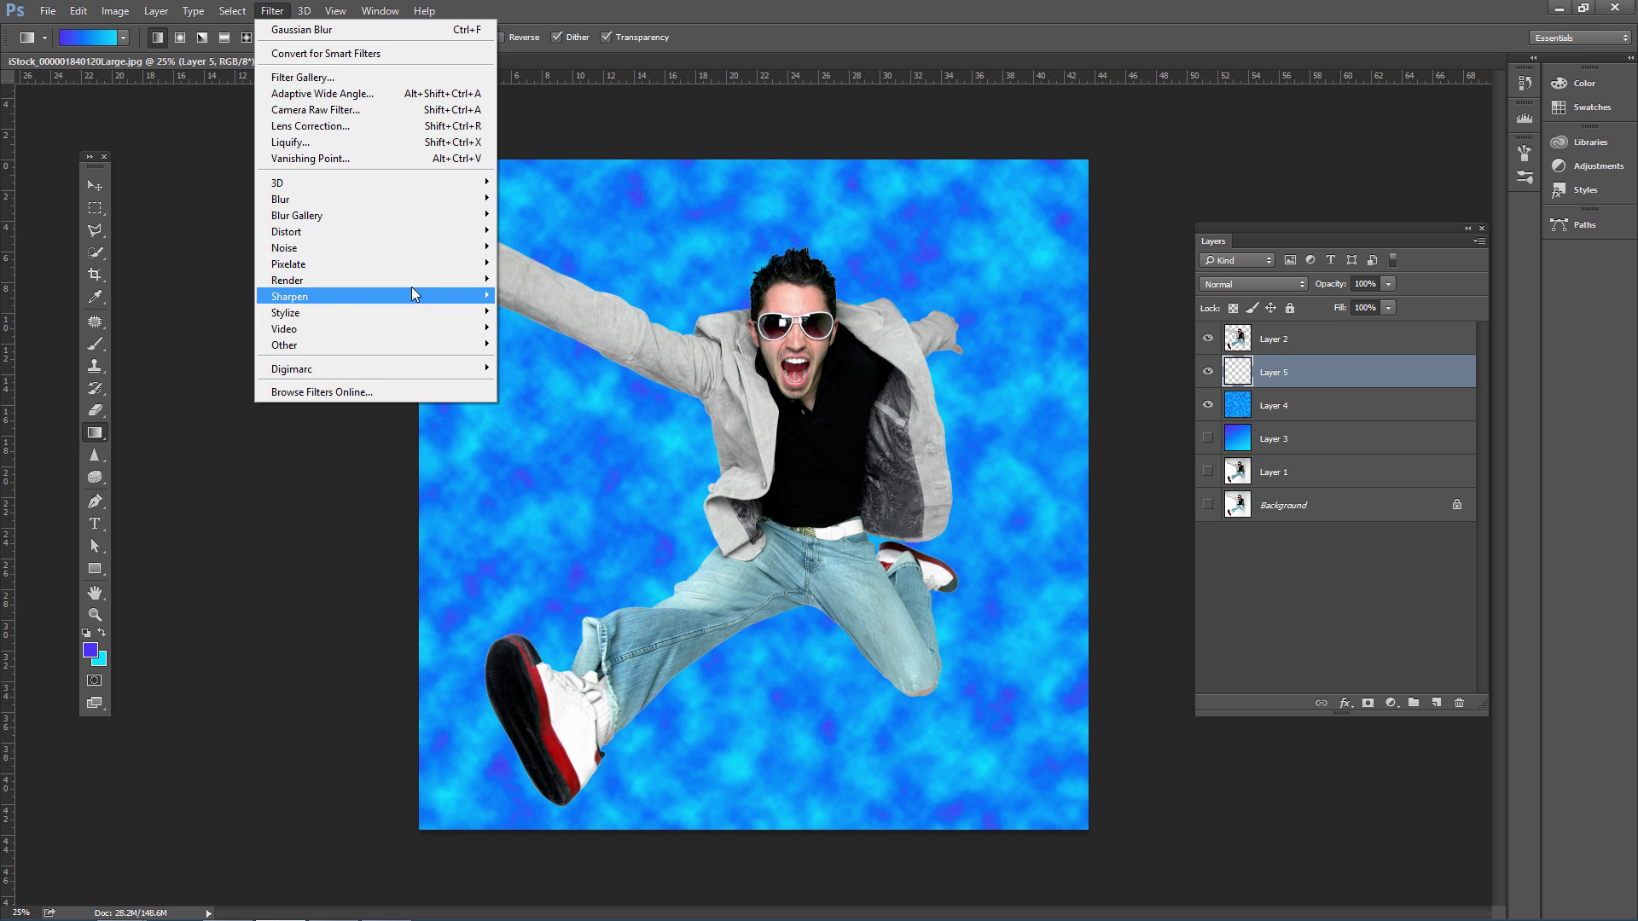
{"action": "mouse_move", "coordinate": [411, 280]}
{"action": "left_click", "coordinate": [533, 337]}
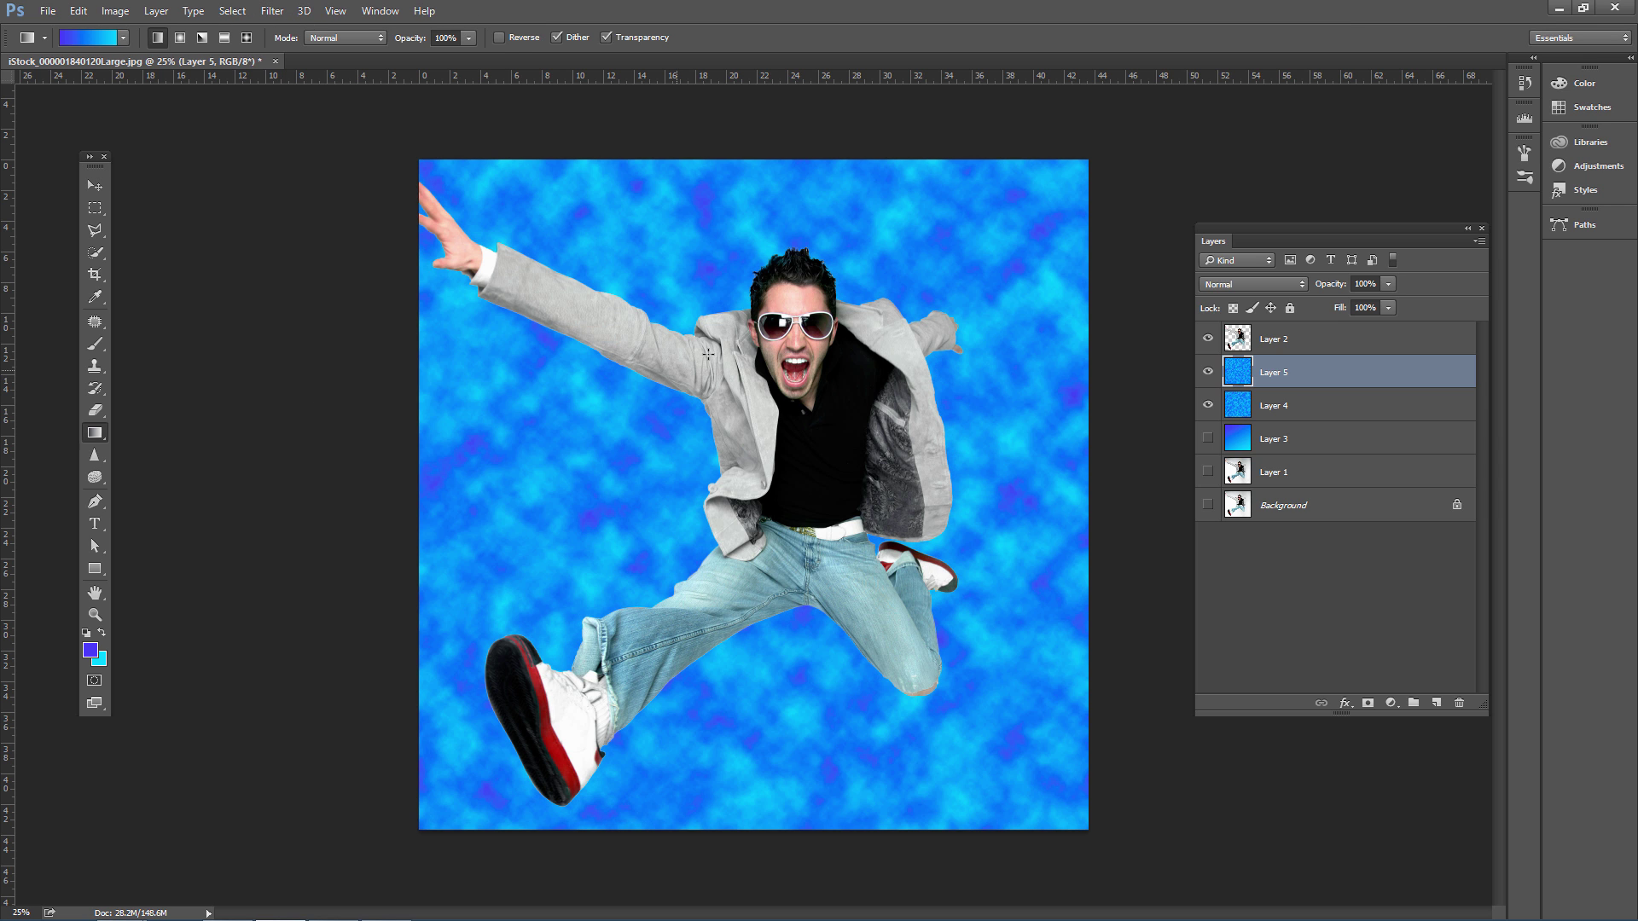
{"action": "left_click", "coordinate": [95, 185]}
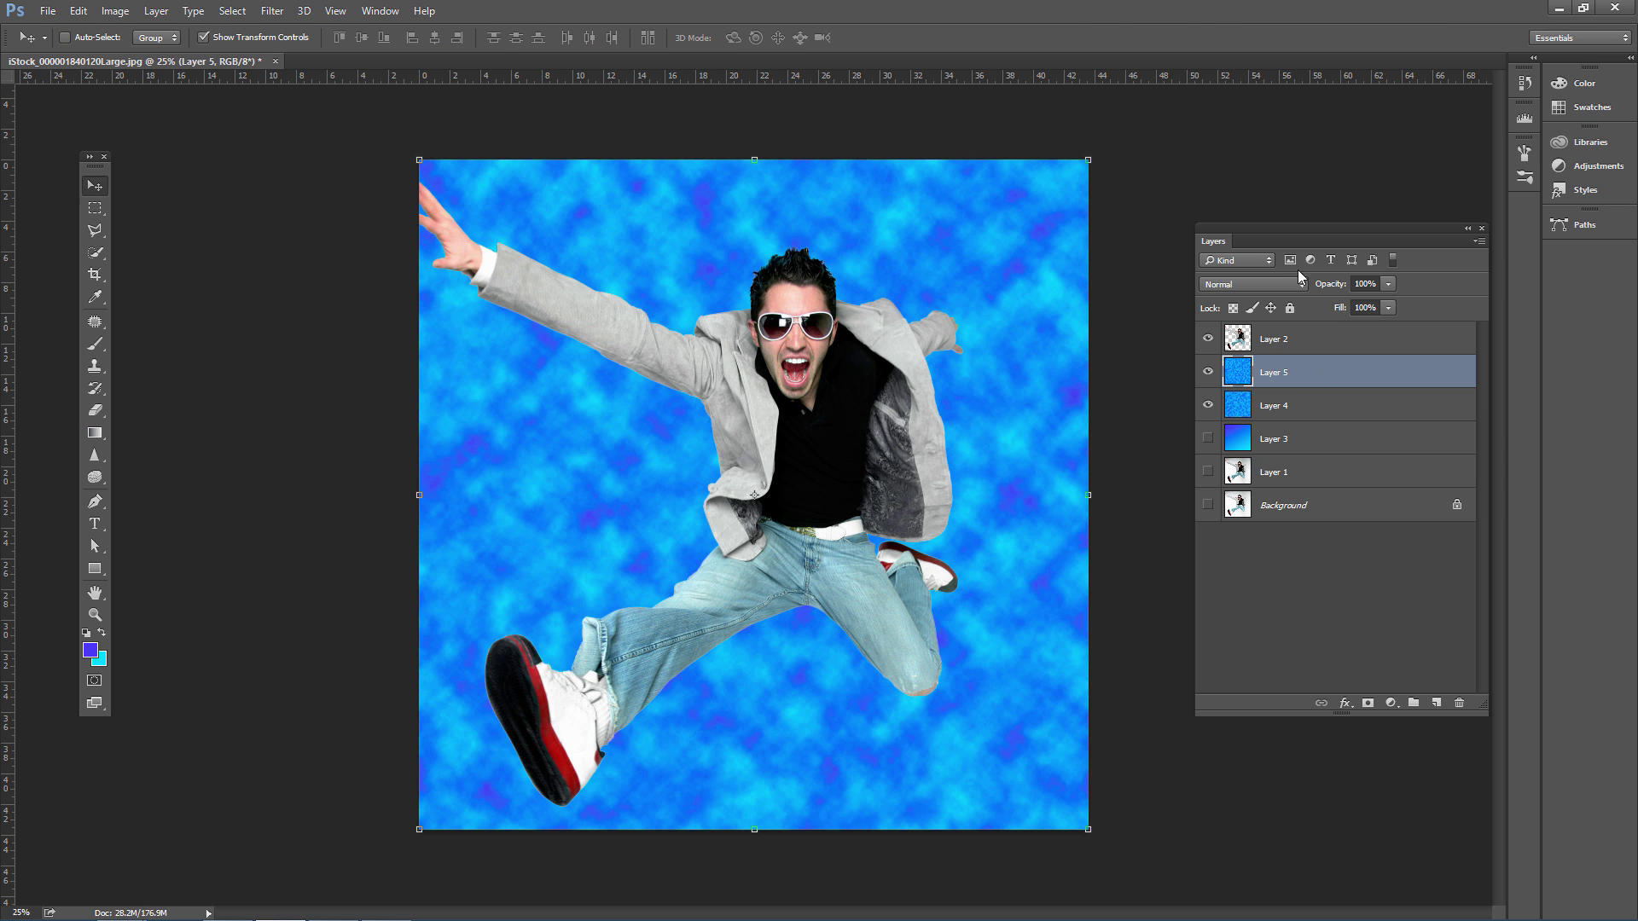
Step: Try Multiply and Screen on Layer 5, then settle on Overlay blending
{"action": "left_click", "coordinate": [1268, 284]}
{"action": "left_click", "coordinate": [1238, 339]}
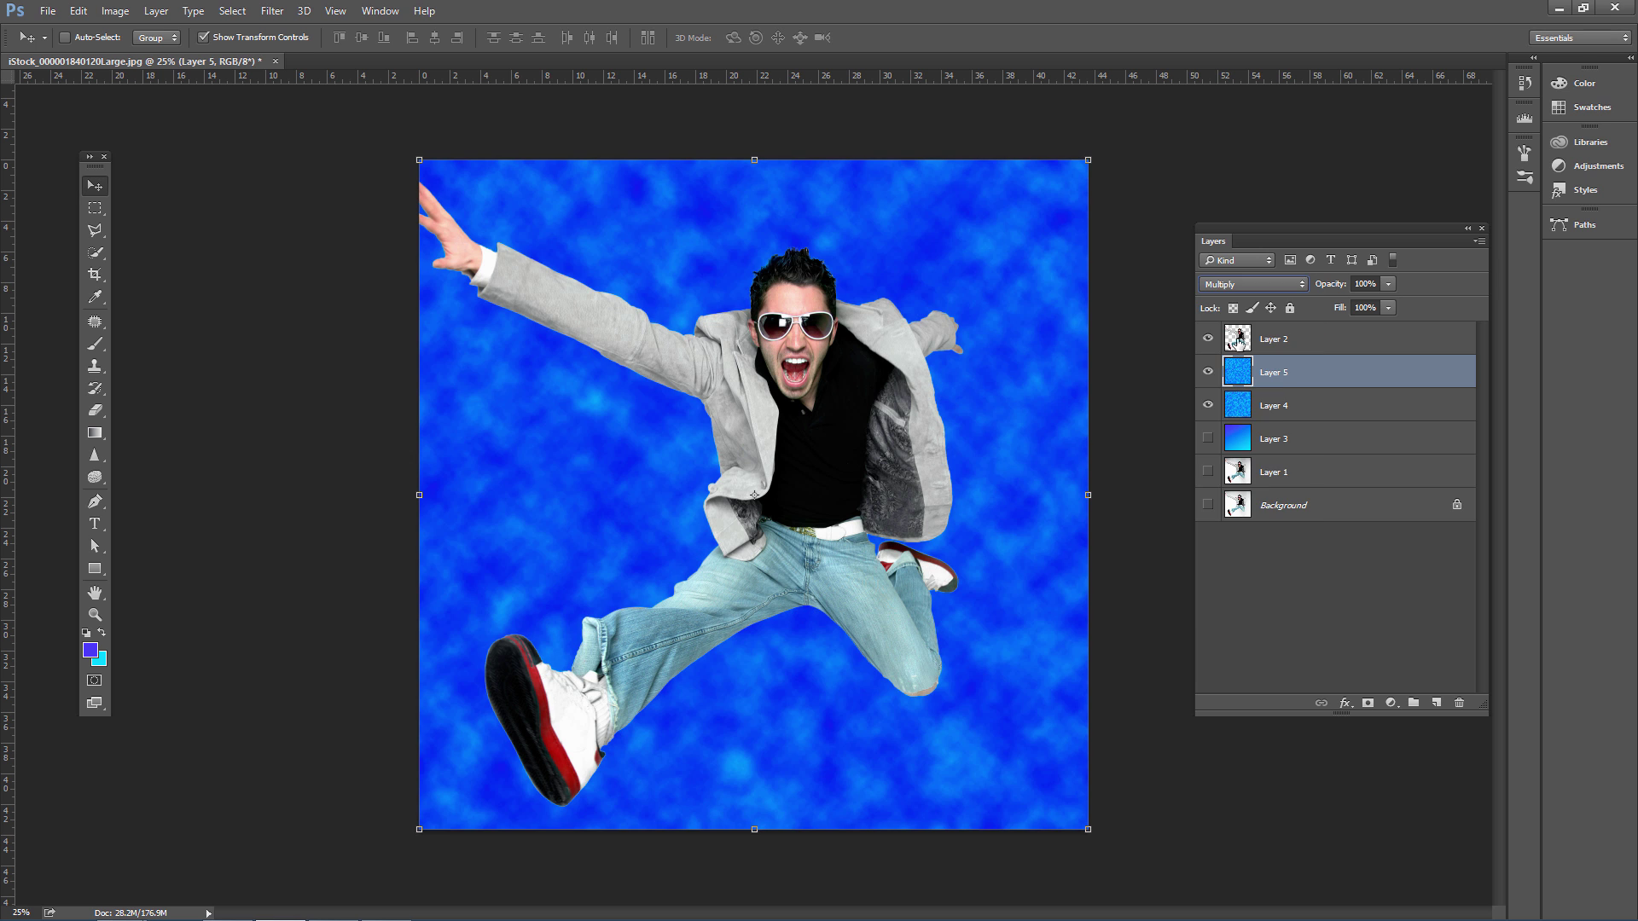
{"action": "left_click", "coordinate": [1245, 284]}
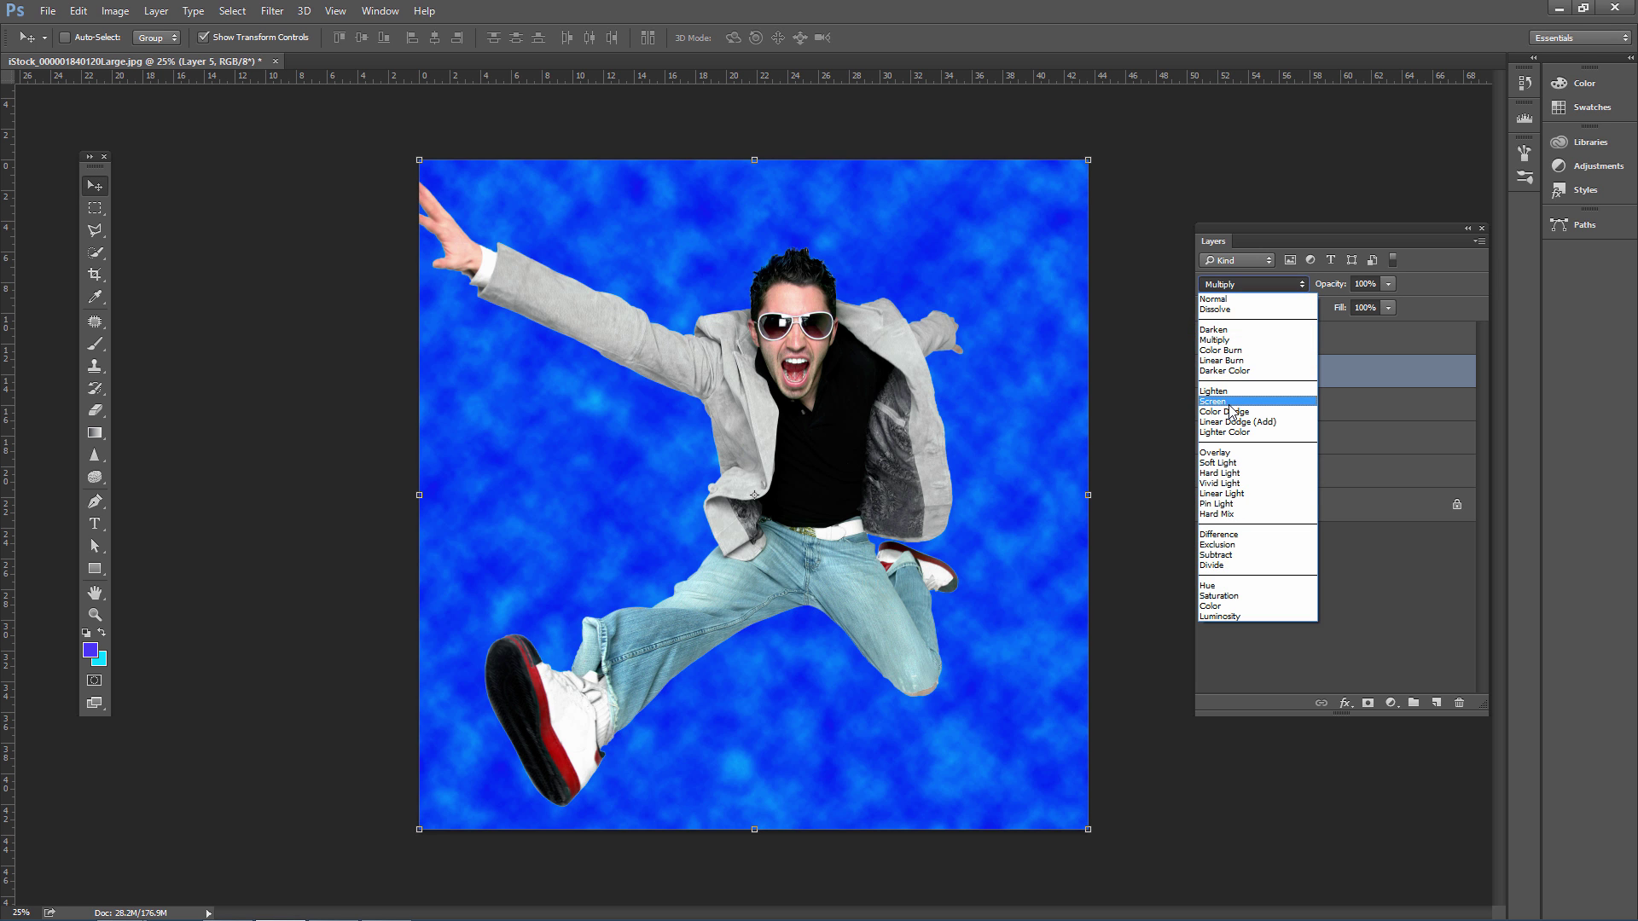
{"action": "left_click", "coordinate": [1228, 402]}
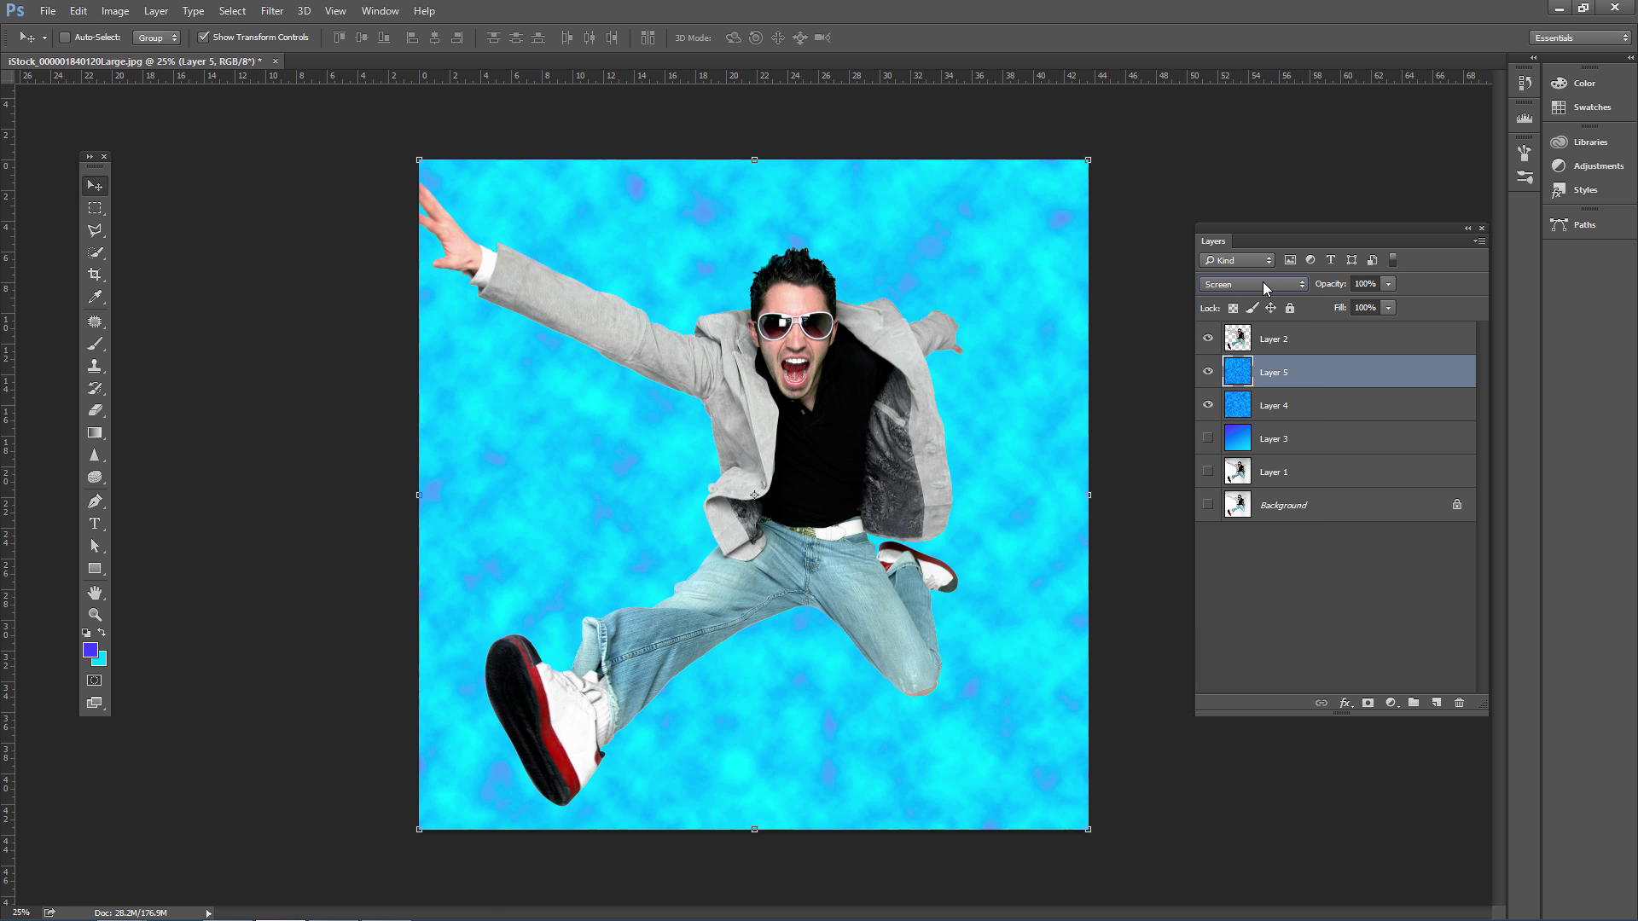
{"action": "left_click", "coordinate": [1264, 288]}
{"action": "left_click", "coordinate": [1237, 453]}
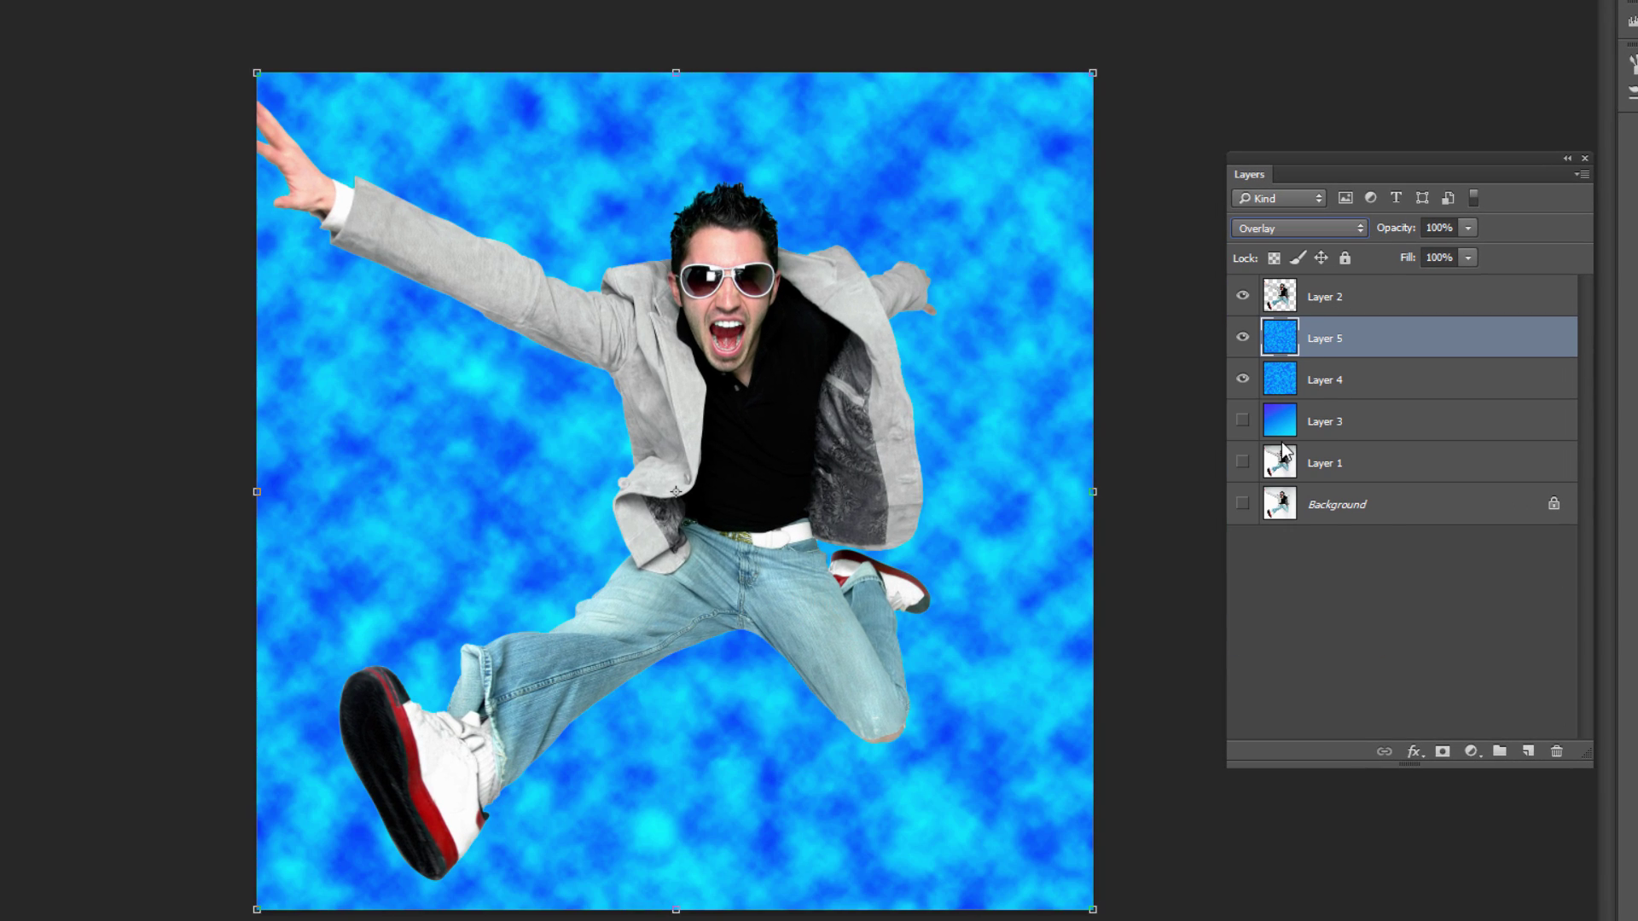
Step: Rotate the Layer 5 clouds about 90° and stretch them past the upper-left and lower-right canvas corners
{"action": "left_click_drag", "start_coordinate": [1144, 853], "coordinate": [1054, 133]}
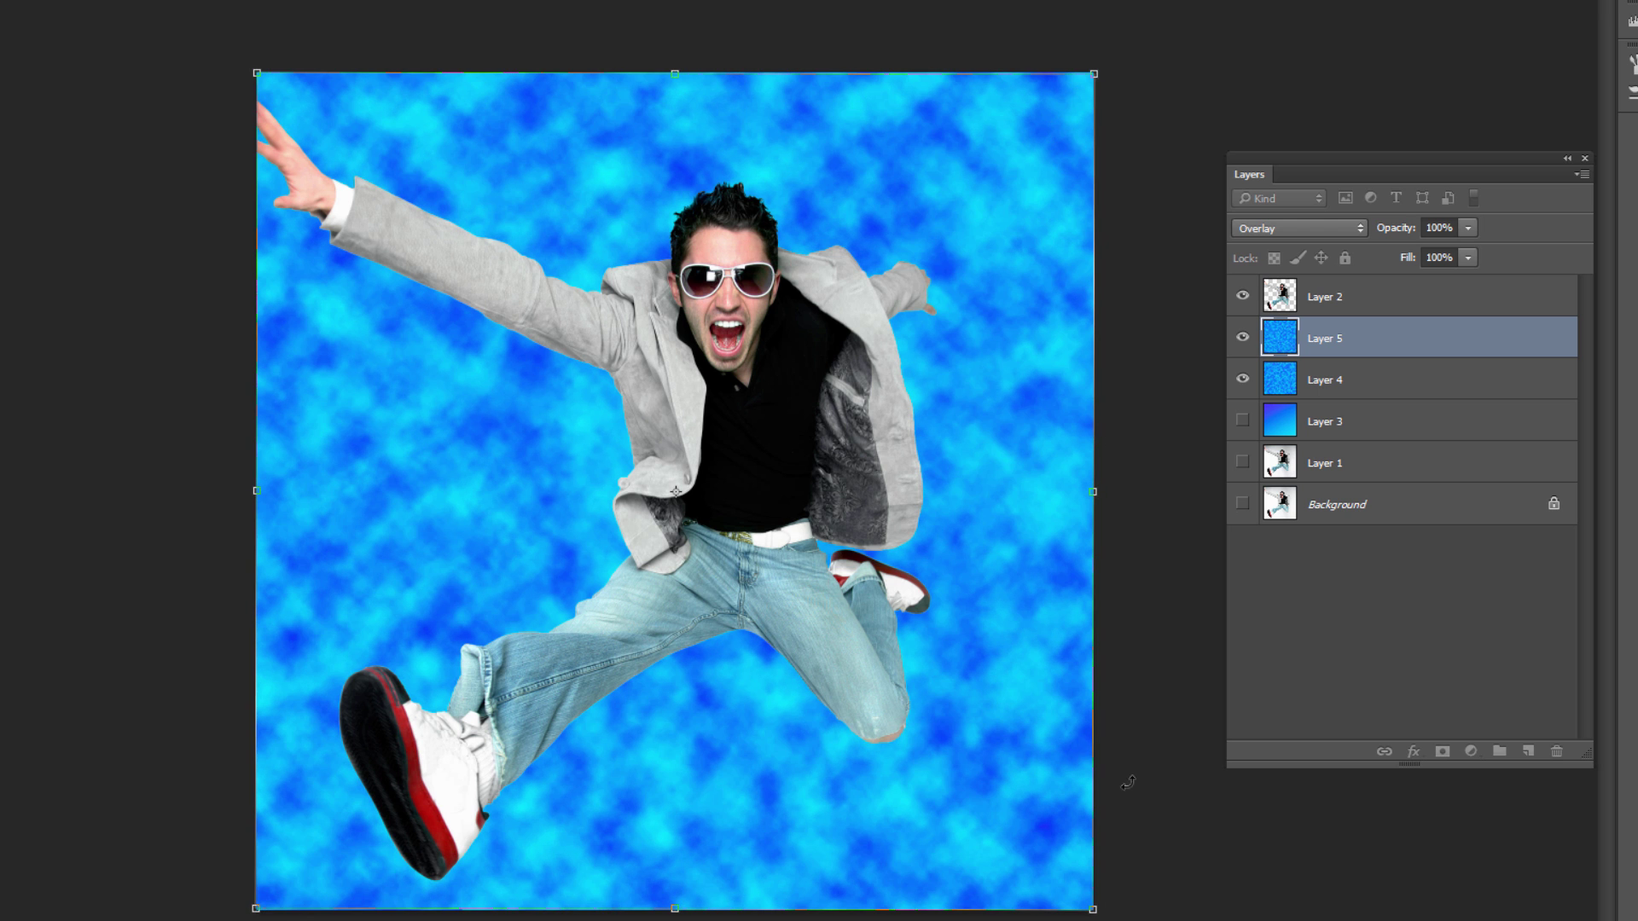
{"action": "left_click_drag", "start_coordinate": [1092, 911], "coordinate": [1177, 917]}
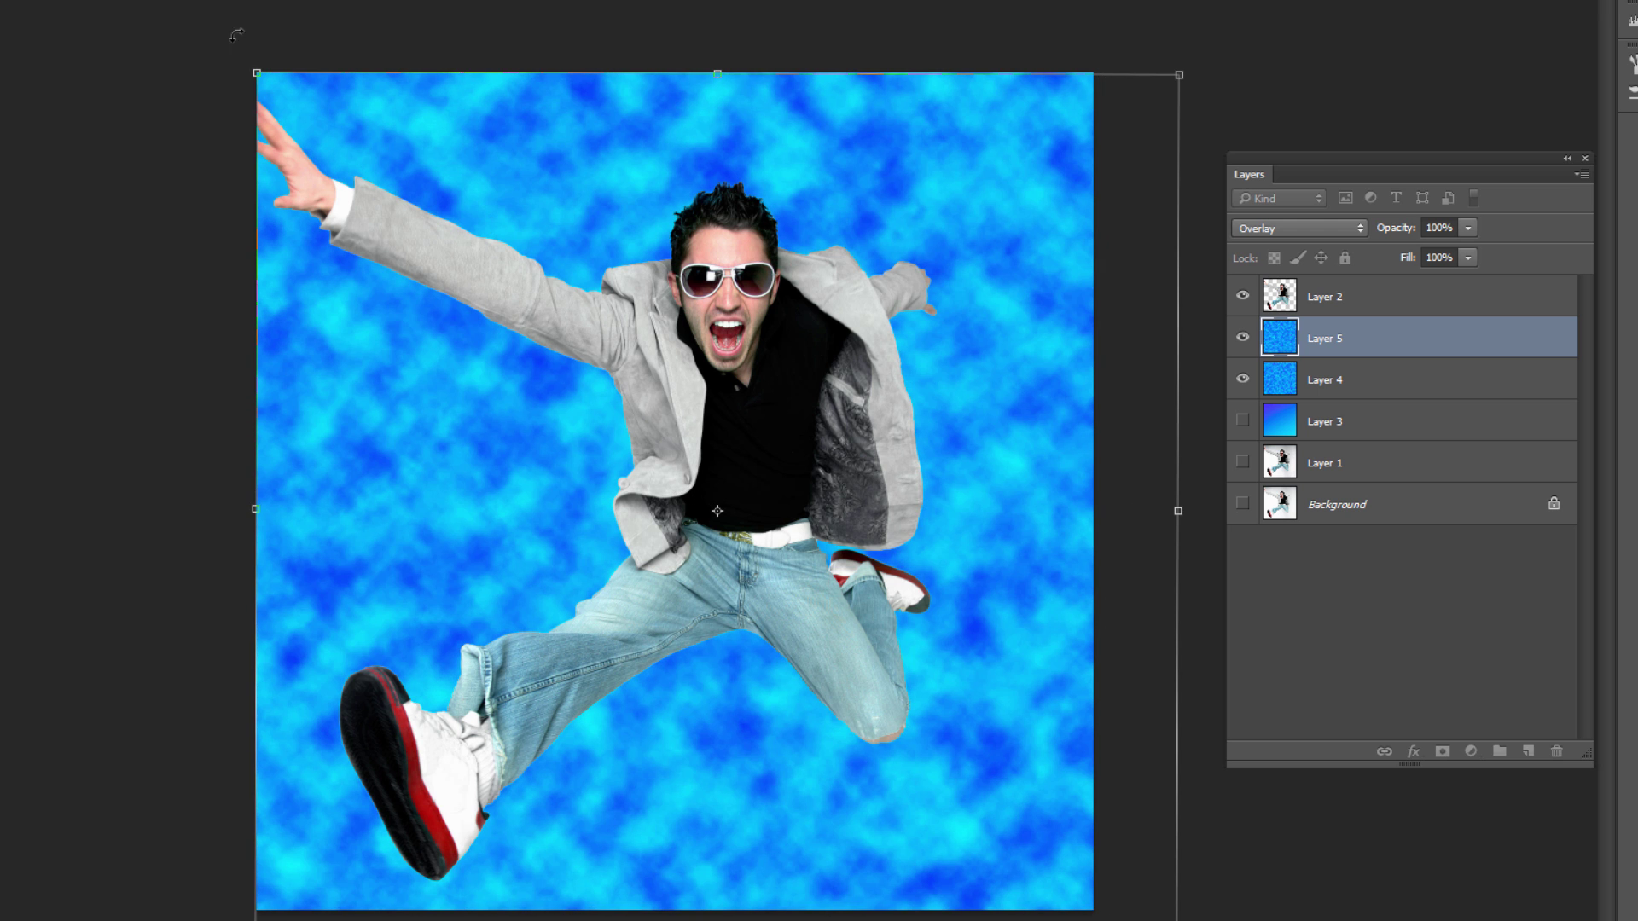
{"action": "left_click_drag", "start_coordinate": [256, 73], "coordinate": [141, 7]}
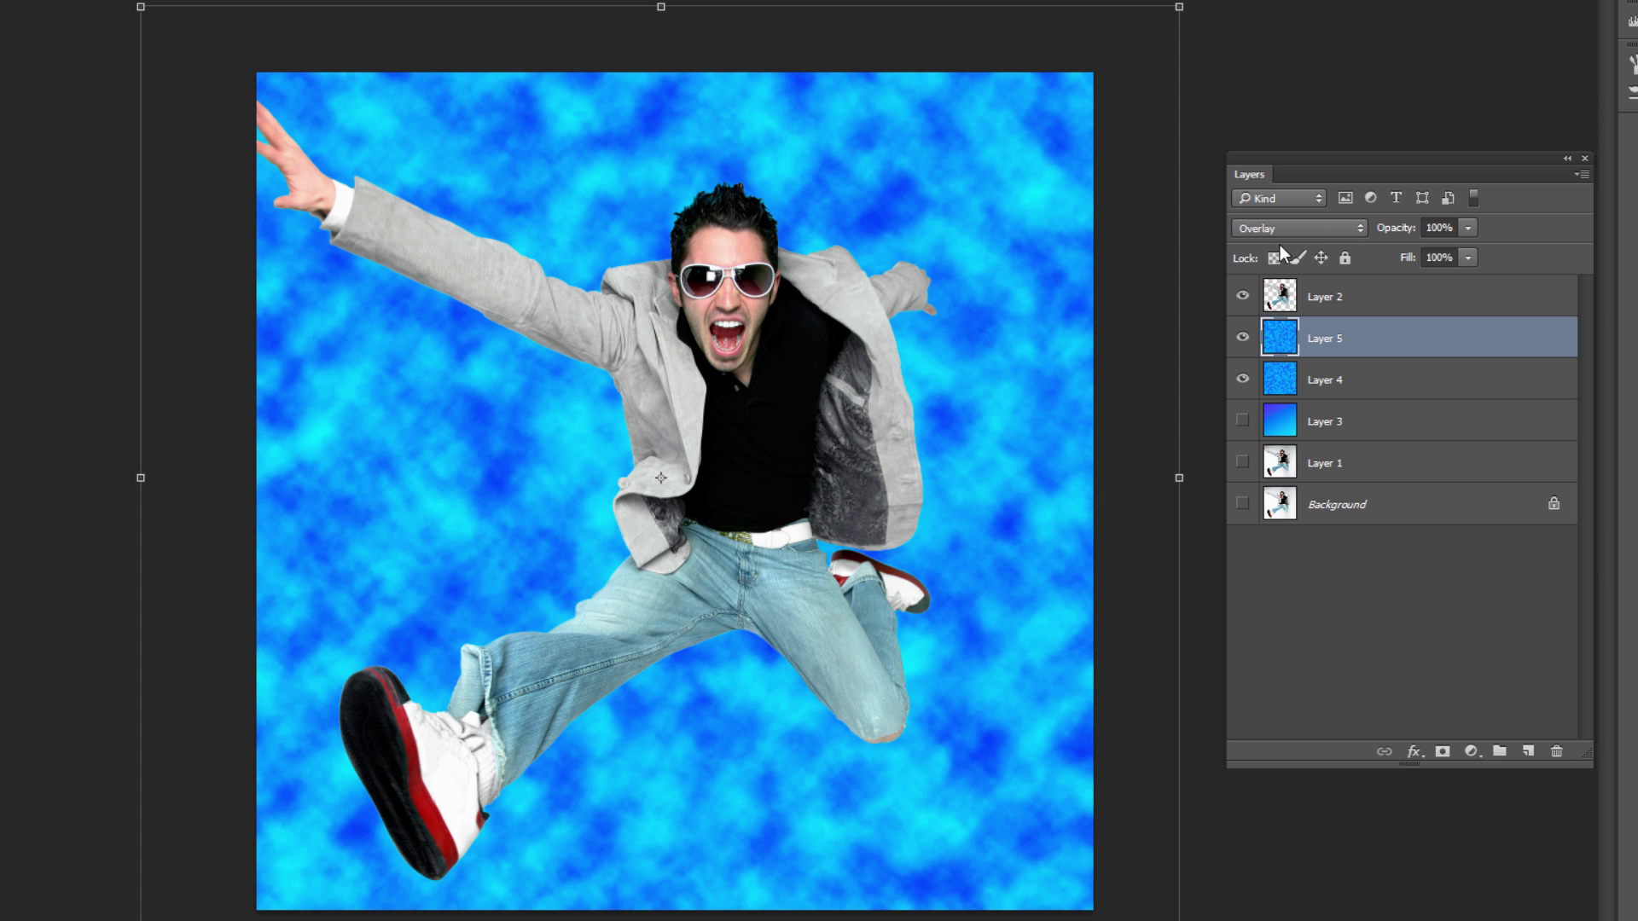
Step: Compare Layer 5 on and off, then lower its opacity slightly
{"action": "left_click", "coordinate": [1242, 339]}
{"action": "left_click", "coordinate": [1238, 341]}
{"action": "left_click", "coordinate": [1239, 341]}
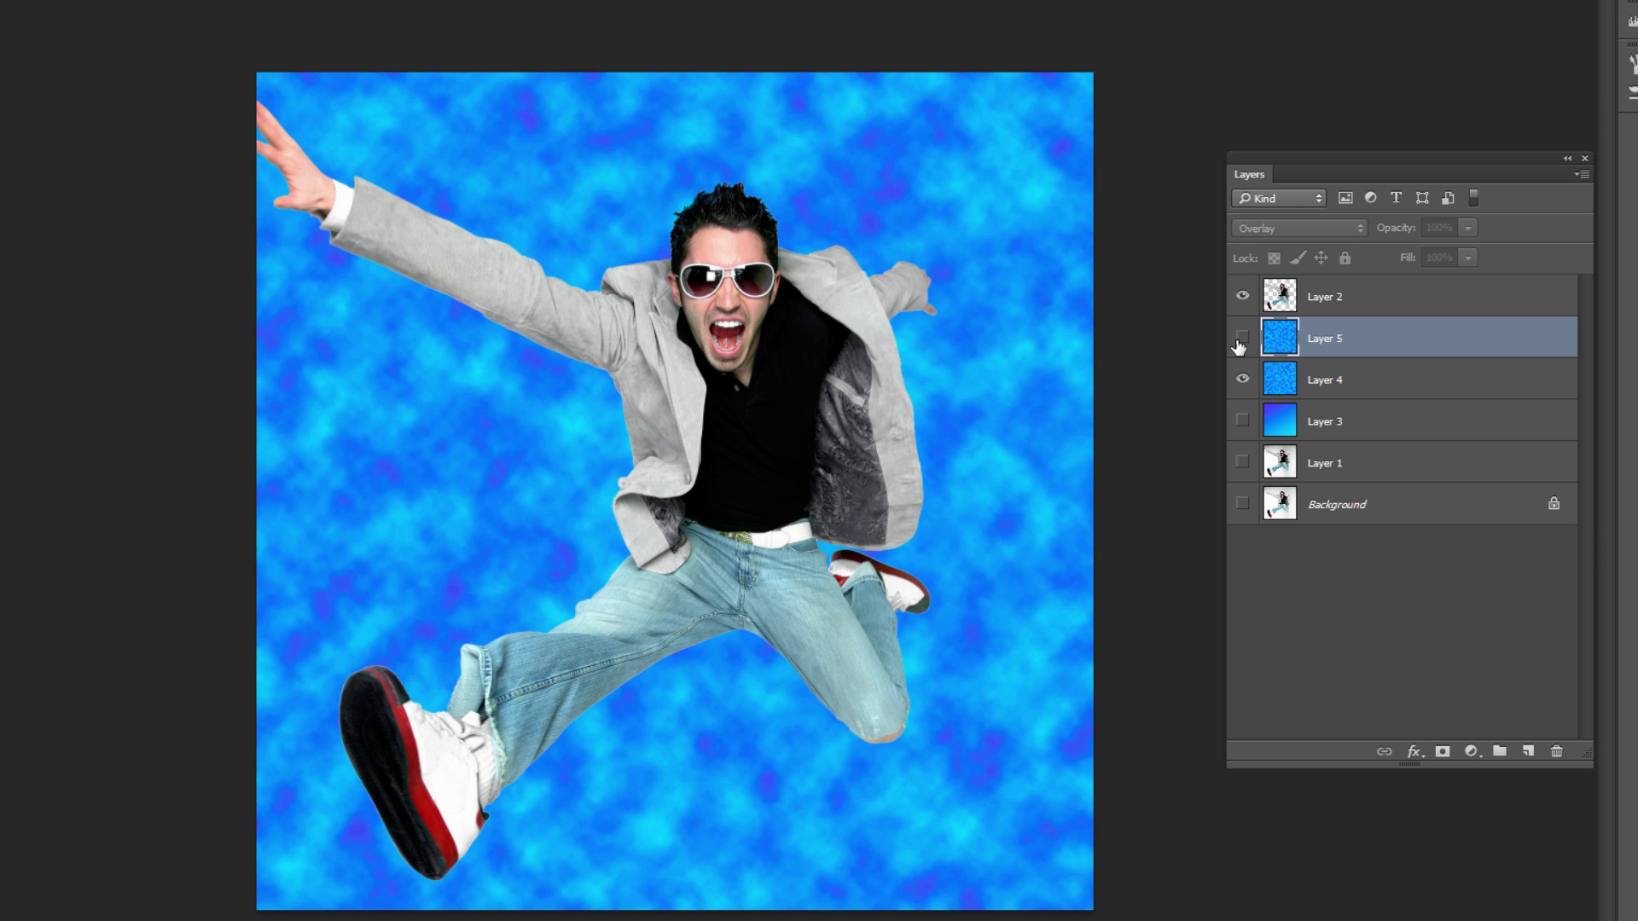
{"action": "left_click", "coordinate": [1238, 341]}
{"action": "left_click", "coordinate": [1238, 342]}
{"action": "left_click", "coordinate": [1238, 341]}
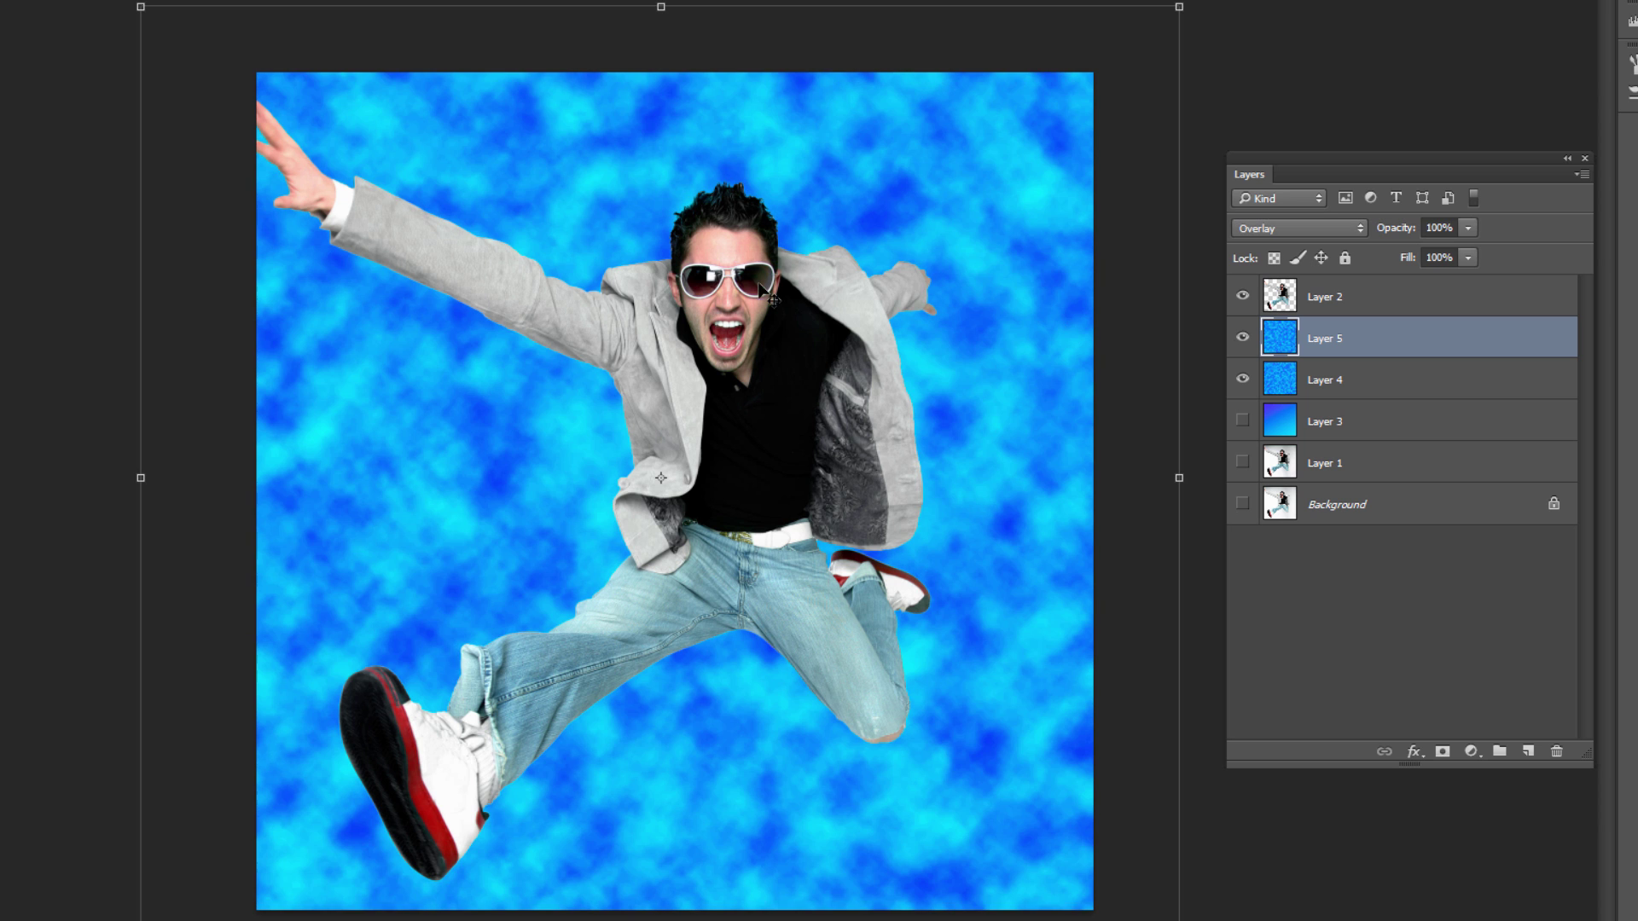
{"action": "left_click", "coordinate": [1468, 227]}
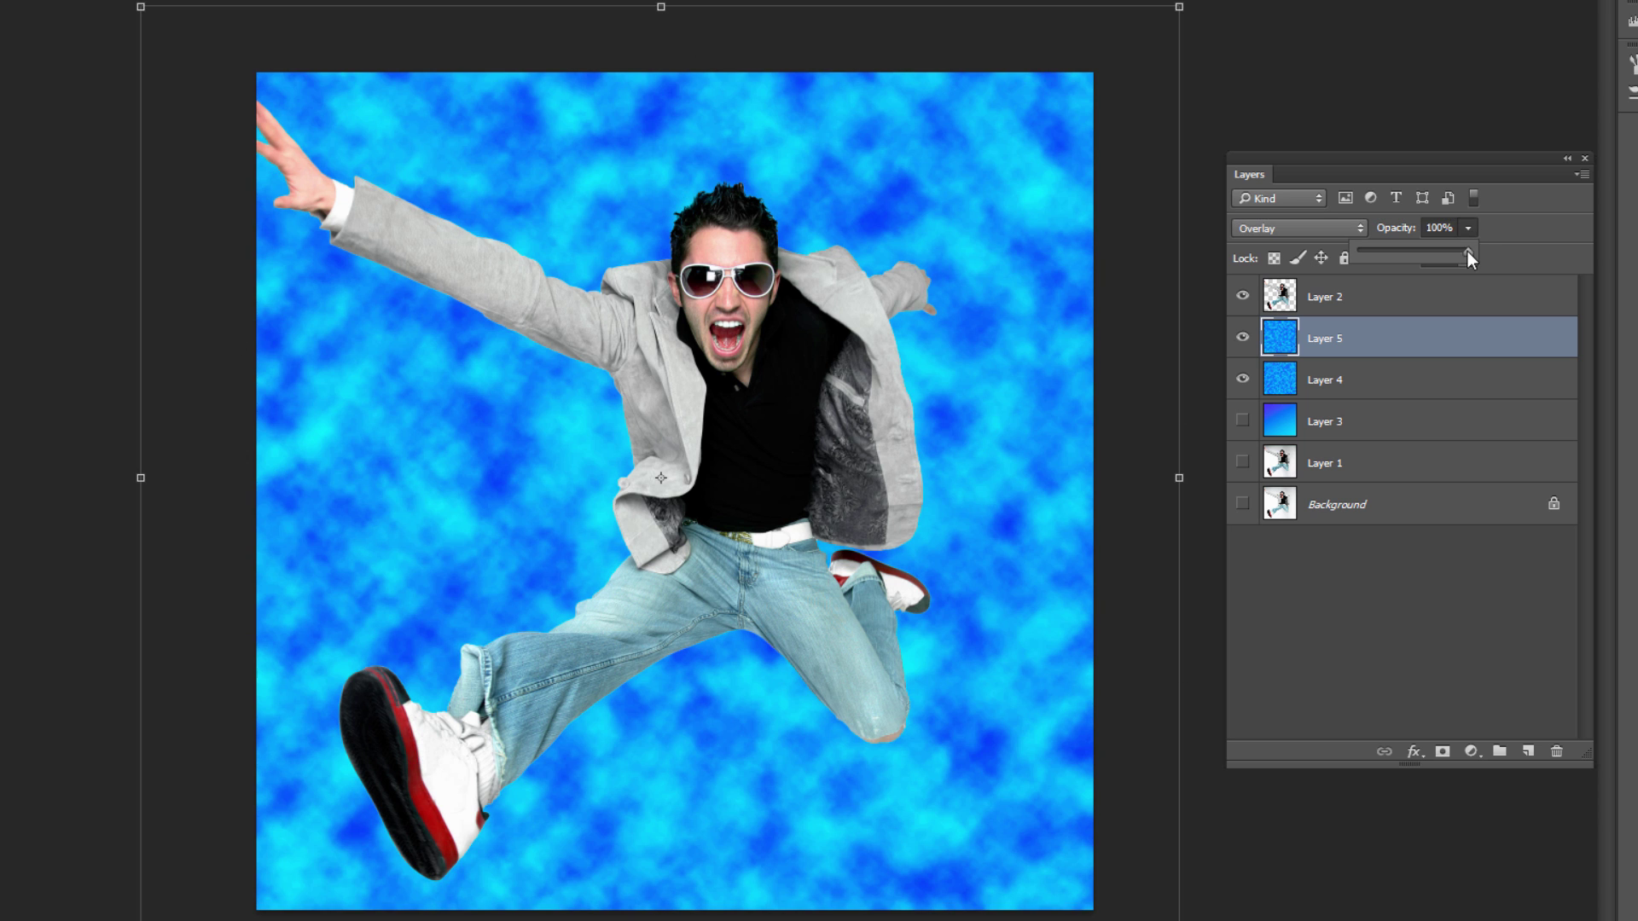
{"action": "left_click_drag", "start_coordinate": [1449, 254], "coordinate": [1446, 253]}
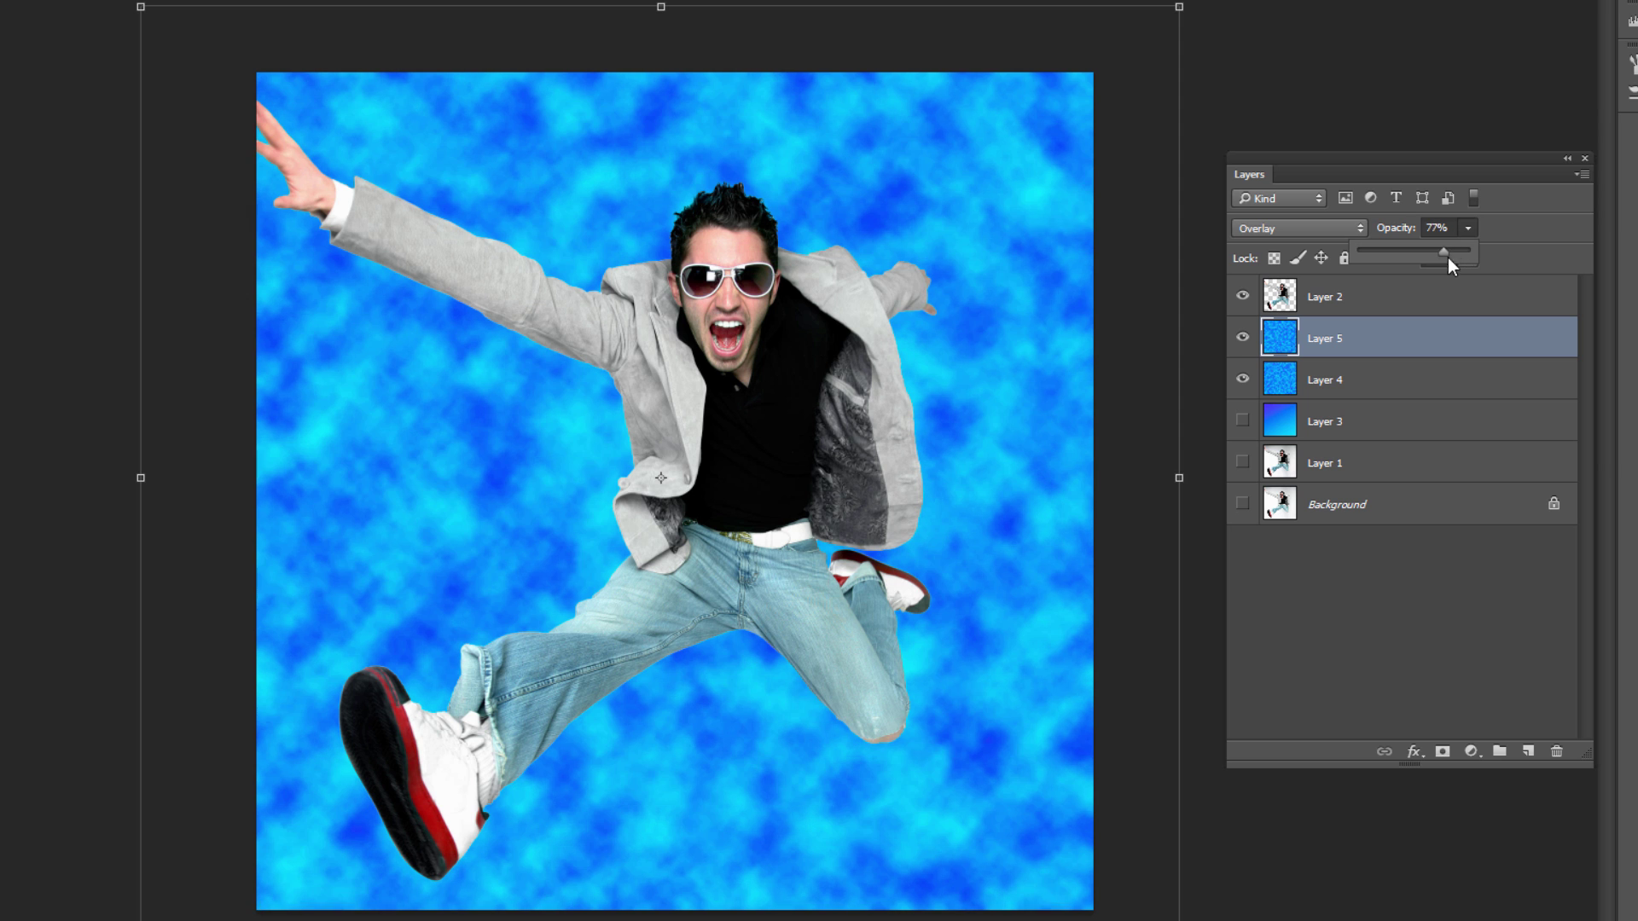
Step: Set Layer 4's opacity to 91%
{"action": "left_click", "coordinate": [1320, 382]}
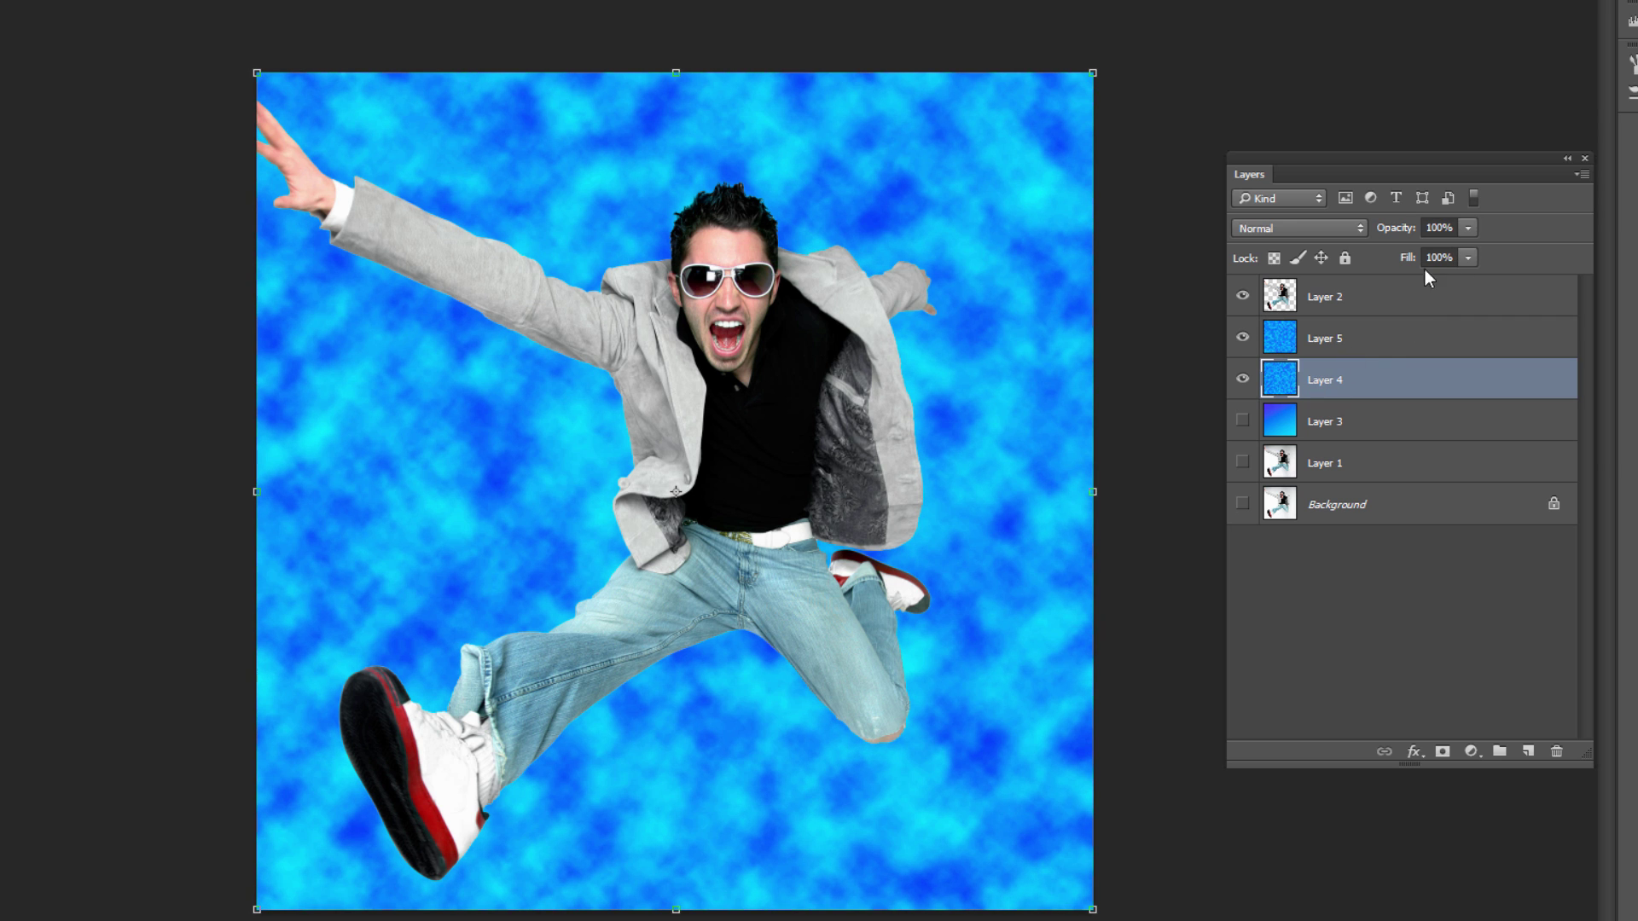
{"action": "left_click", "coordinate": [1467, 227]}
{"action": "left_click_drag", "start_coordinate": [1410, 249], "coordinate": [1451, 252]}
{"action": "left_click", "coordinate": [1516, 213]}
Step: Switch both cloud layers, Layer 4 and Layer 5, to Soft Light blending
{"action": "left_click", "coordinate": [1314, 335]}
{"action": "left_click", "coordinate": [1284, 381]}
{"action": "left_click", "coordinate": [1320, 228]}
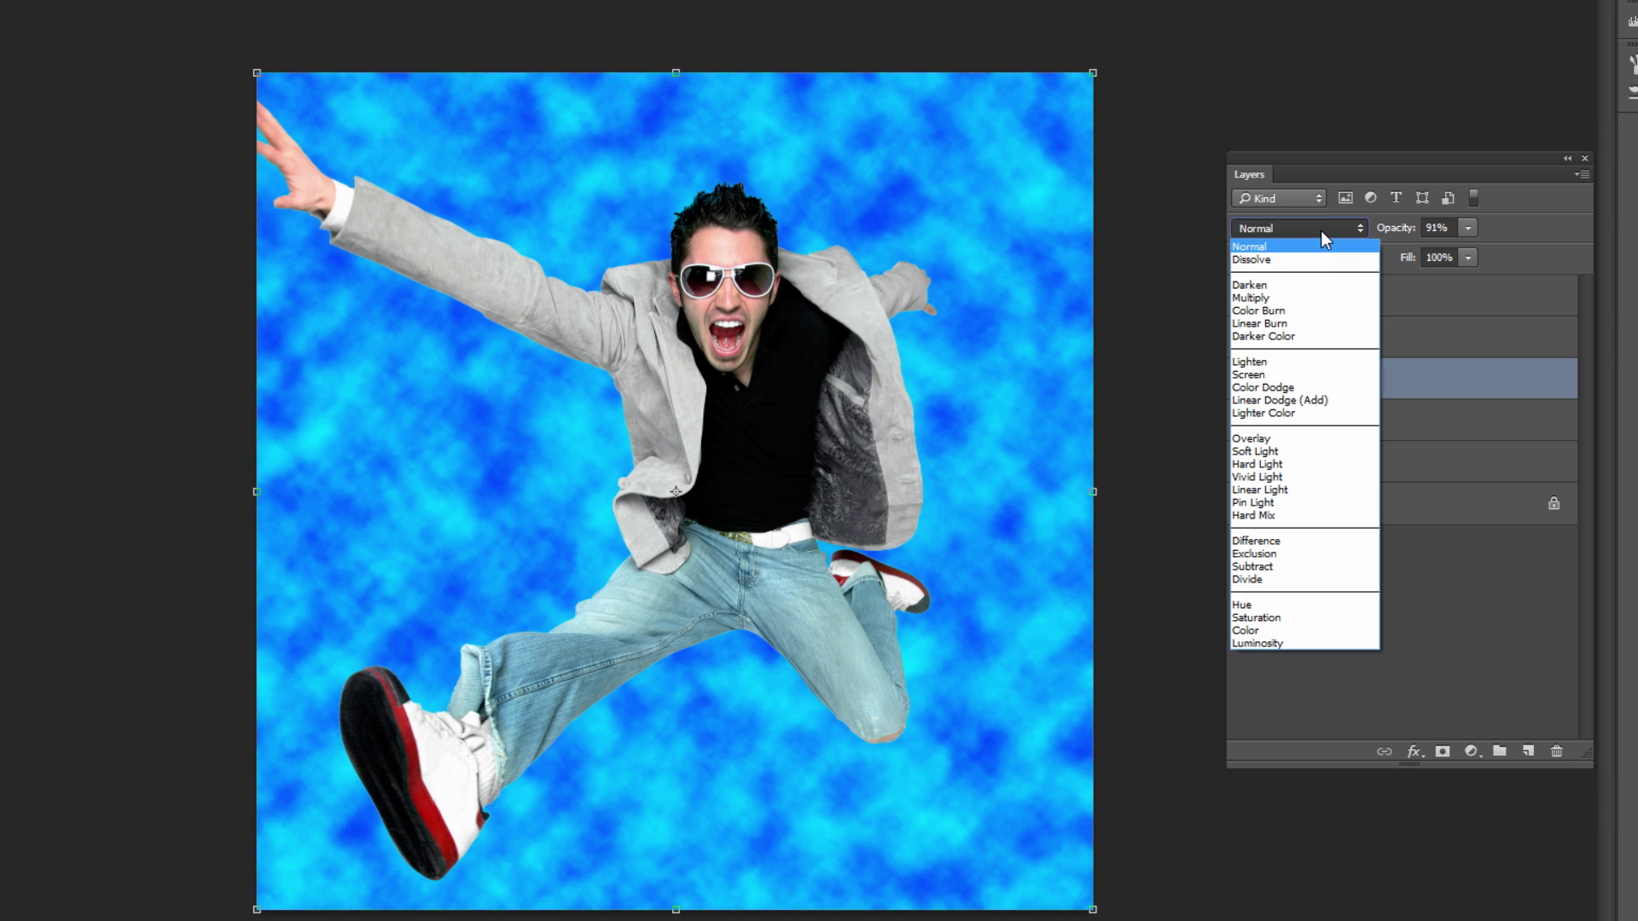
{"action": "left_click", "coordinate": [1306, 452]}
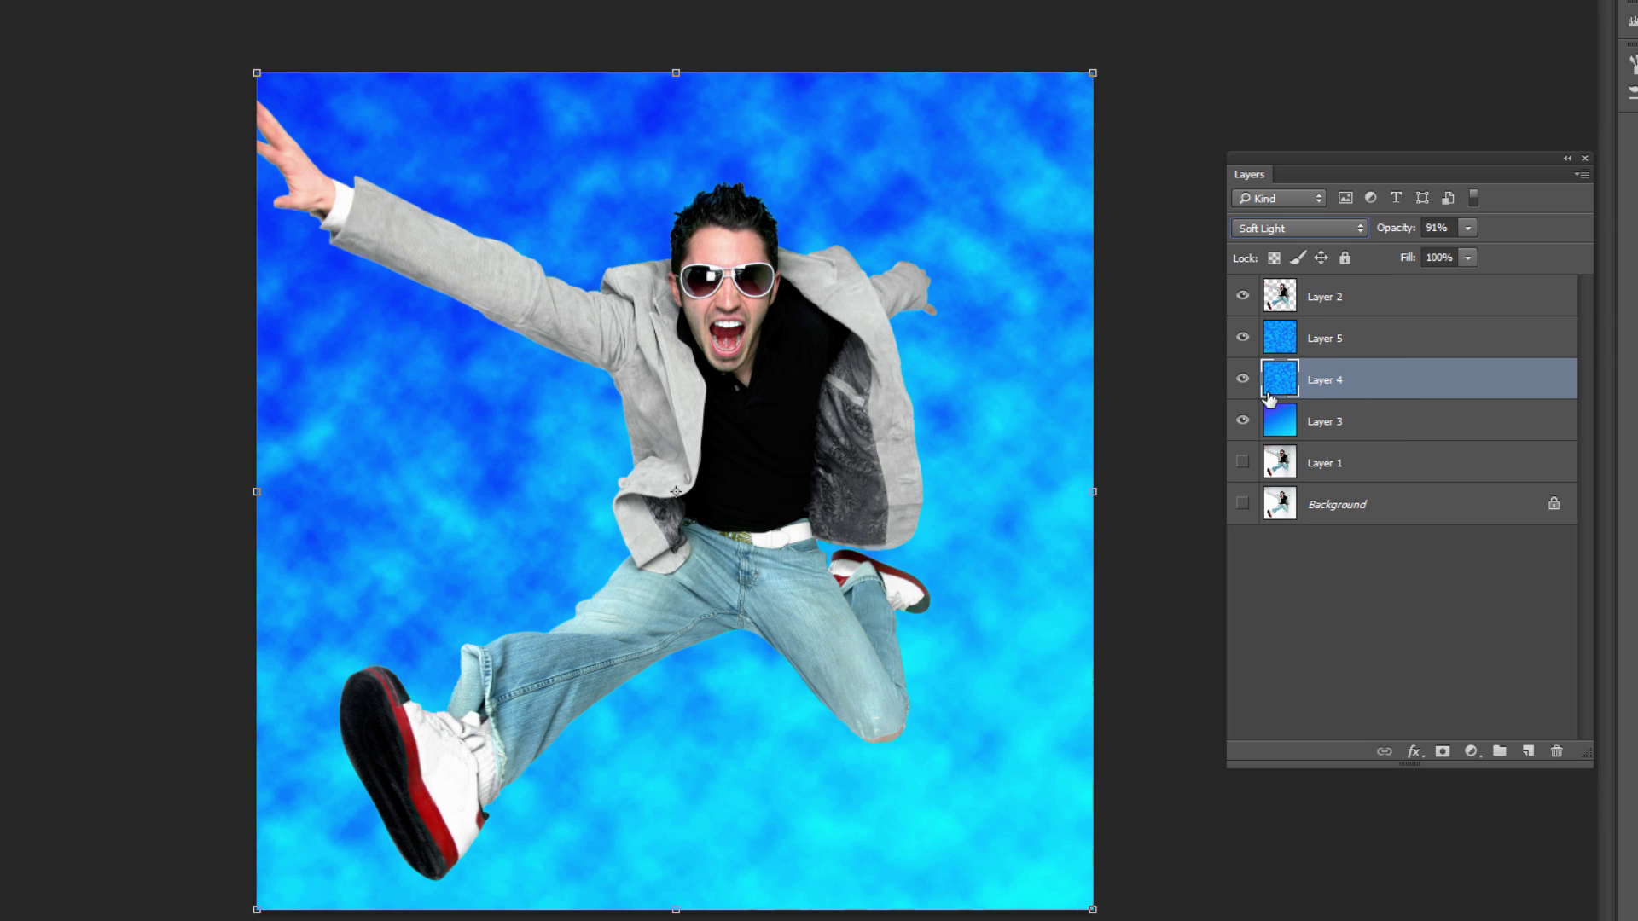
{"action": "left_click", "coordinate": [1288, 346]}
{"action": "left_click", "coordinate": [1312, 228]}
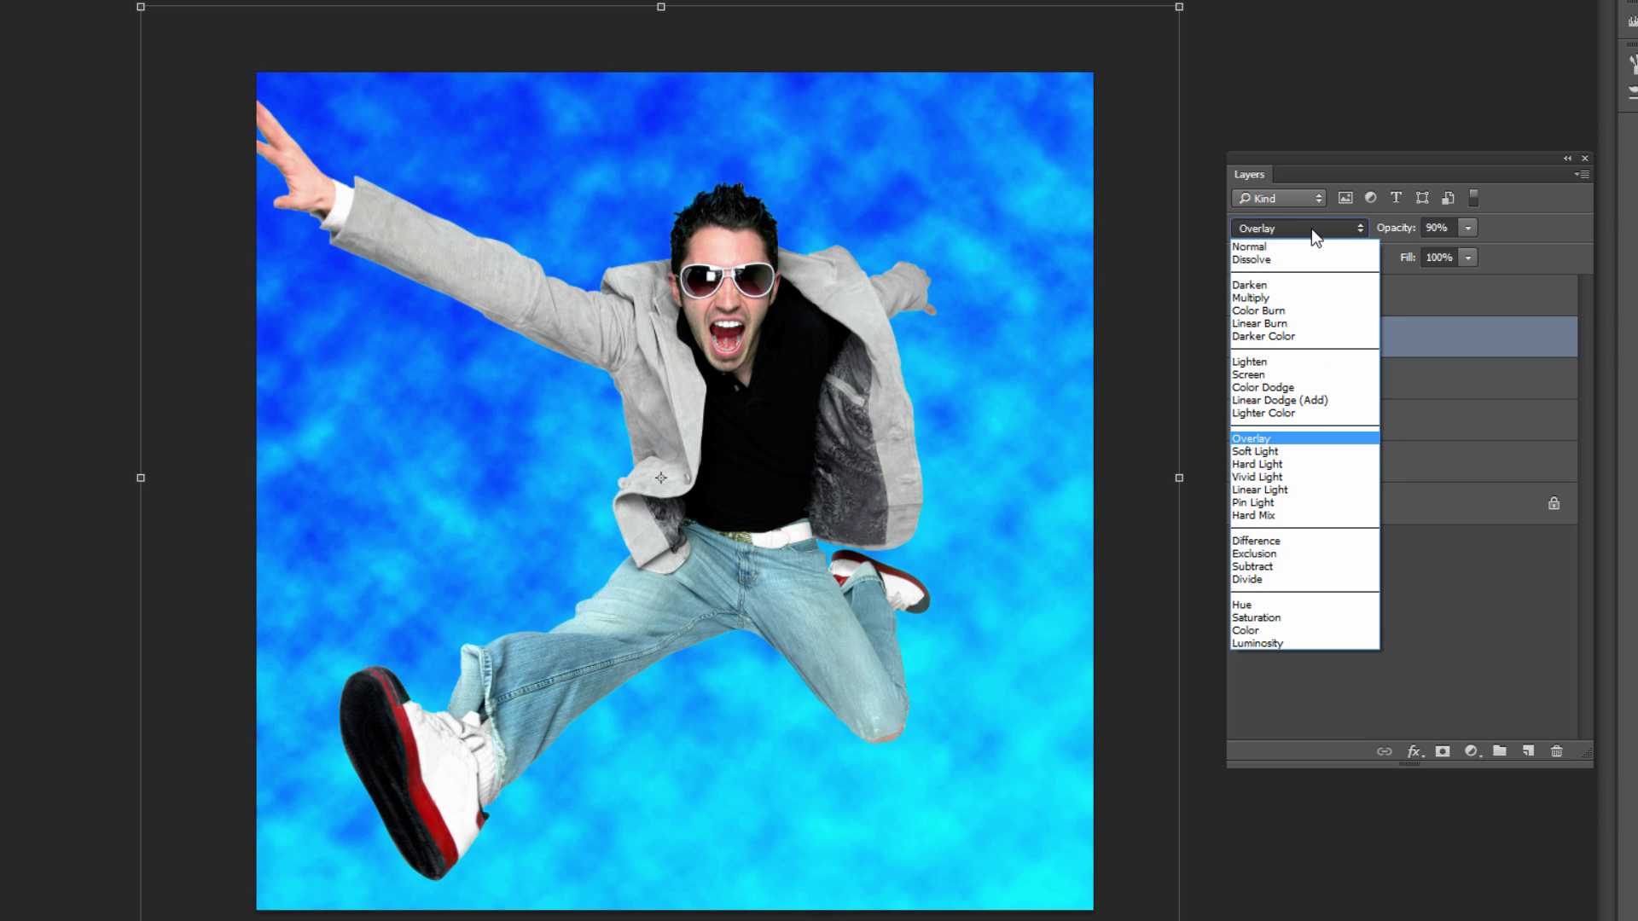
{"action": "left_click", "coordinate": [1317, 452]}
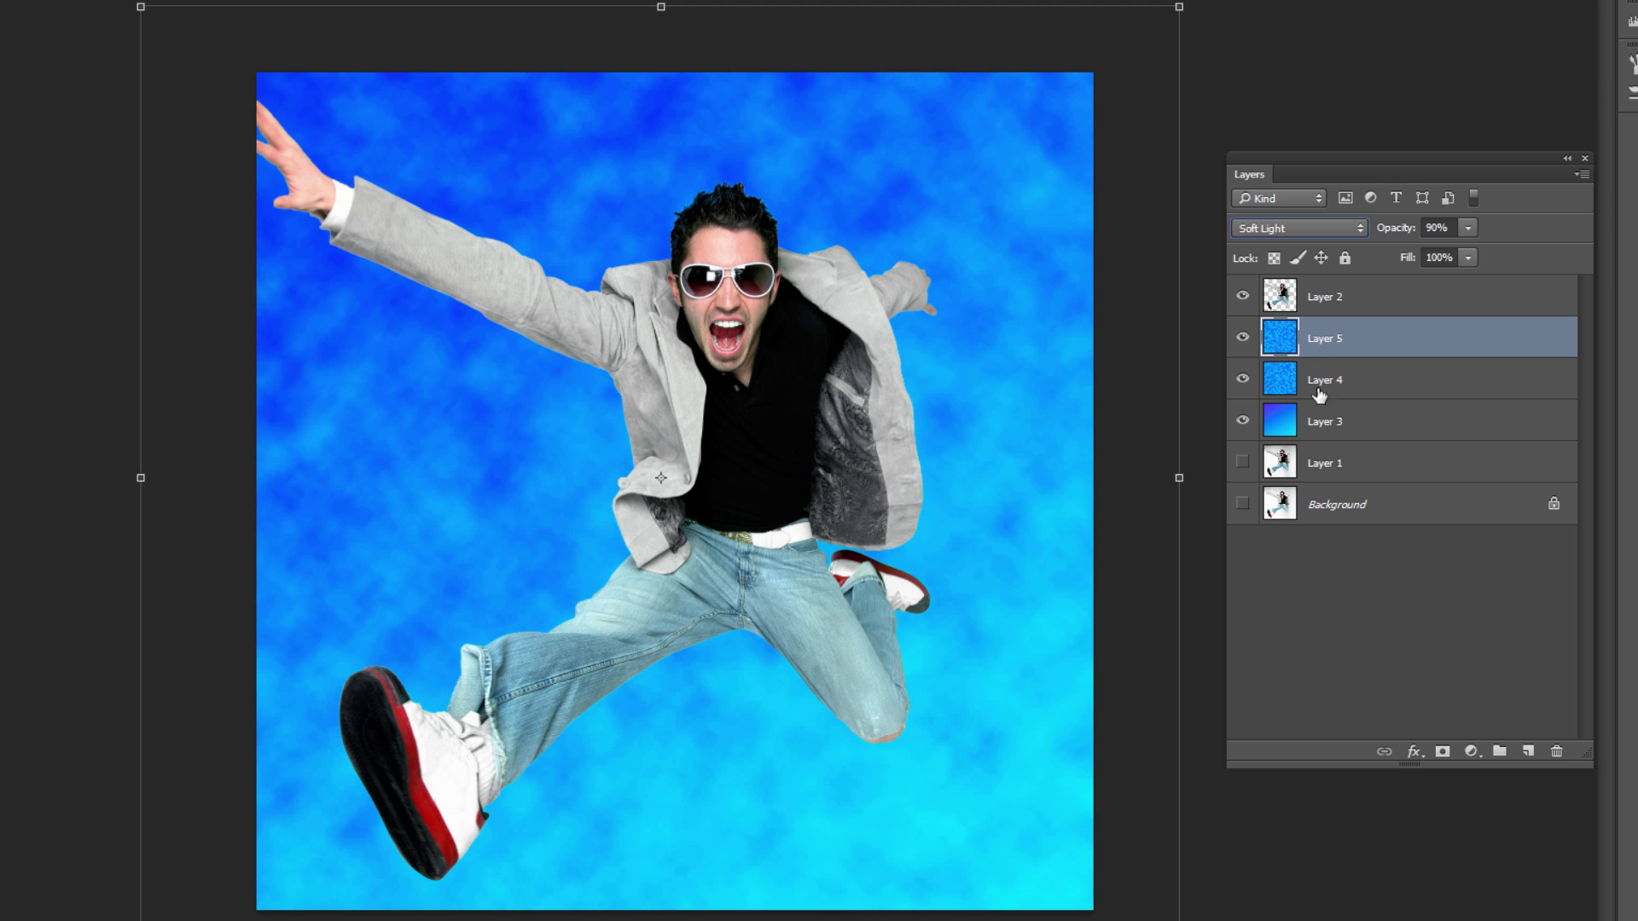
{"action": "left_click", "coordinate": [1285, 431]}
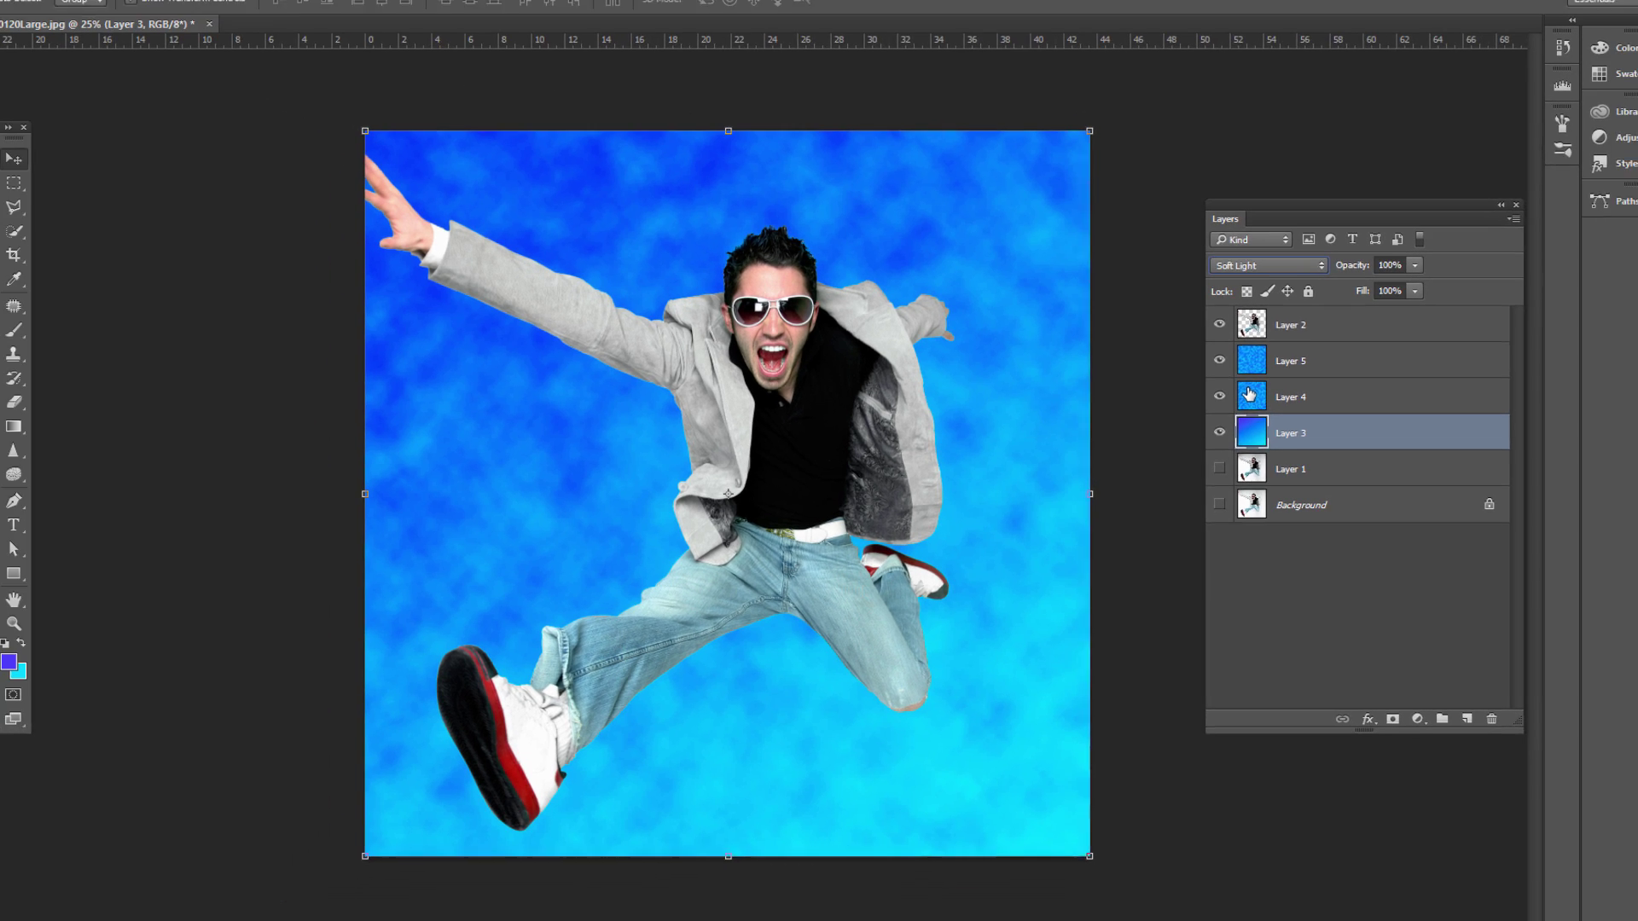
Step: Create Layer 6 above Layer 5 and fill it with the solid purple foreground colour
{"action": "left_click", "coordinate": [1272, 382]}
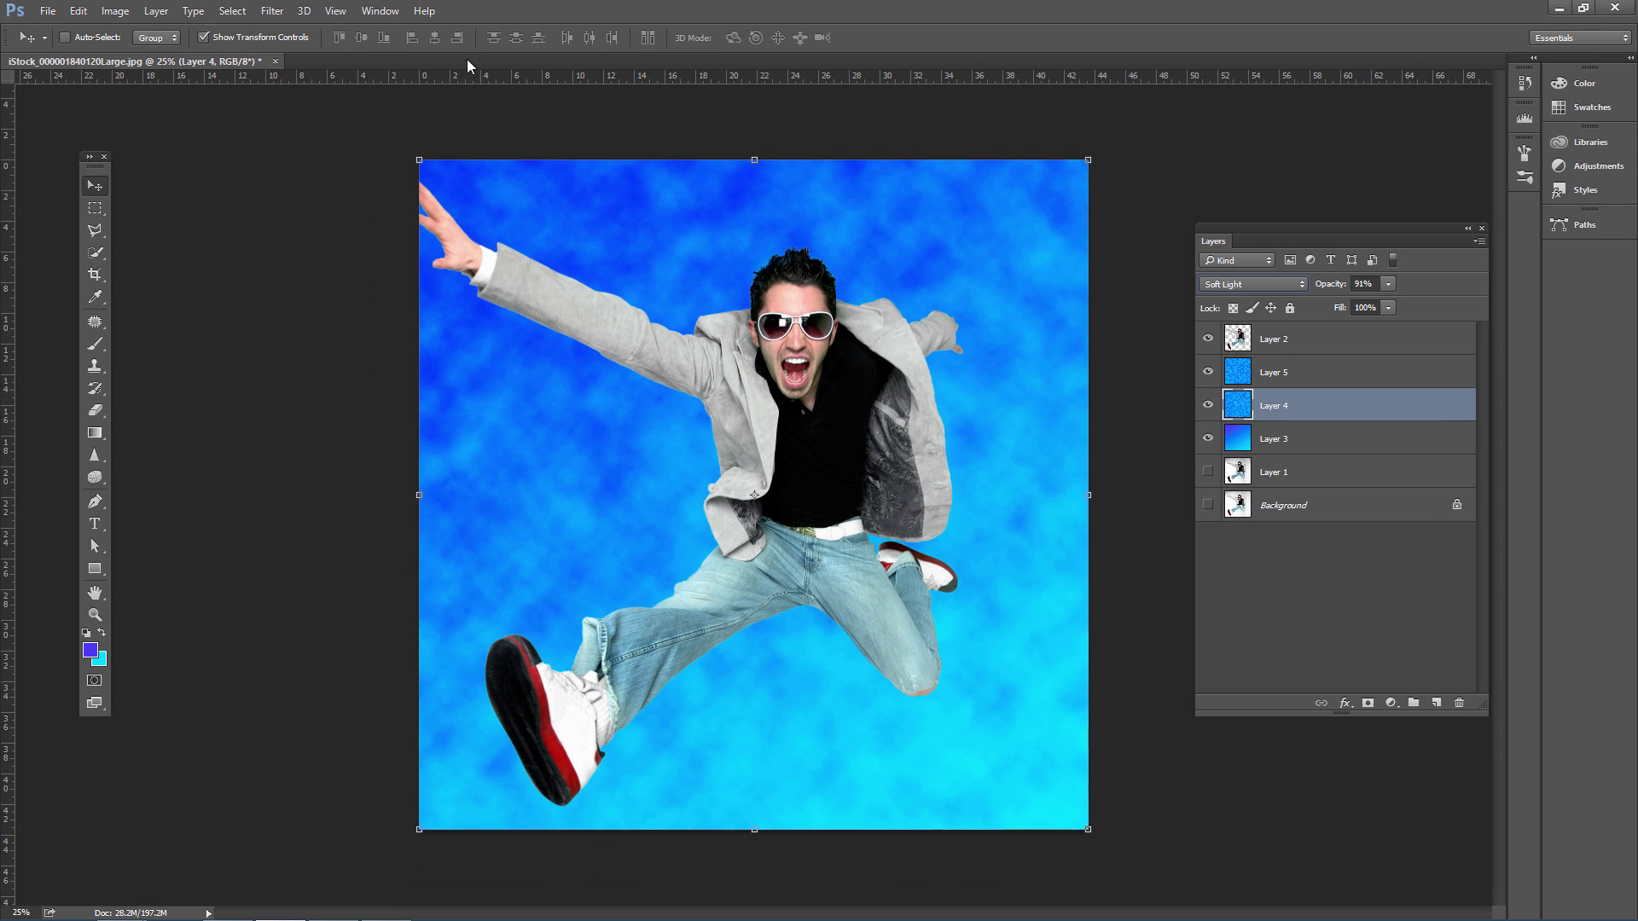
{"action": "left_click", "coordinate": [271, 11]}
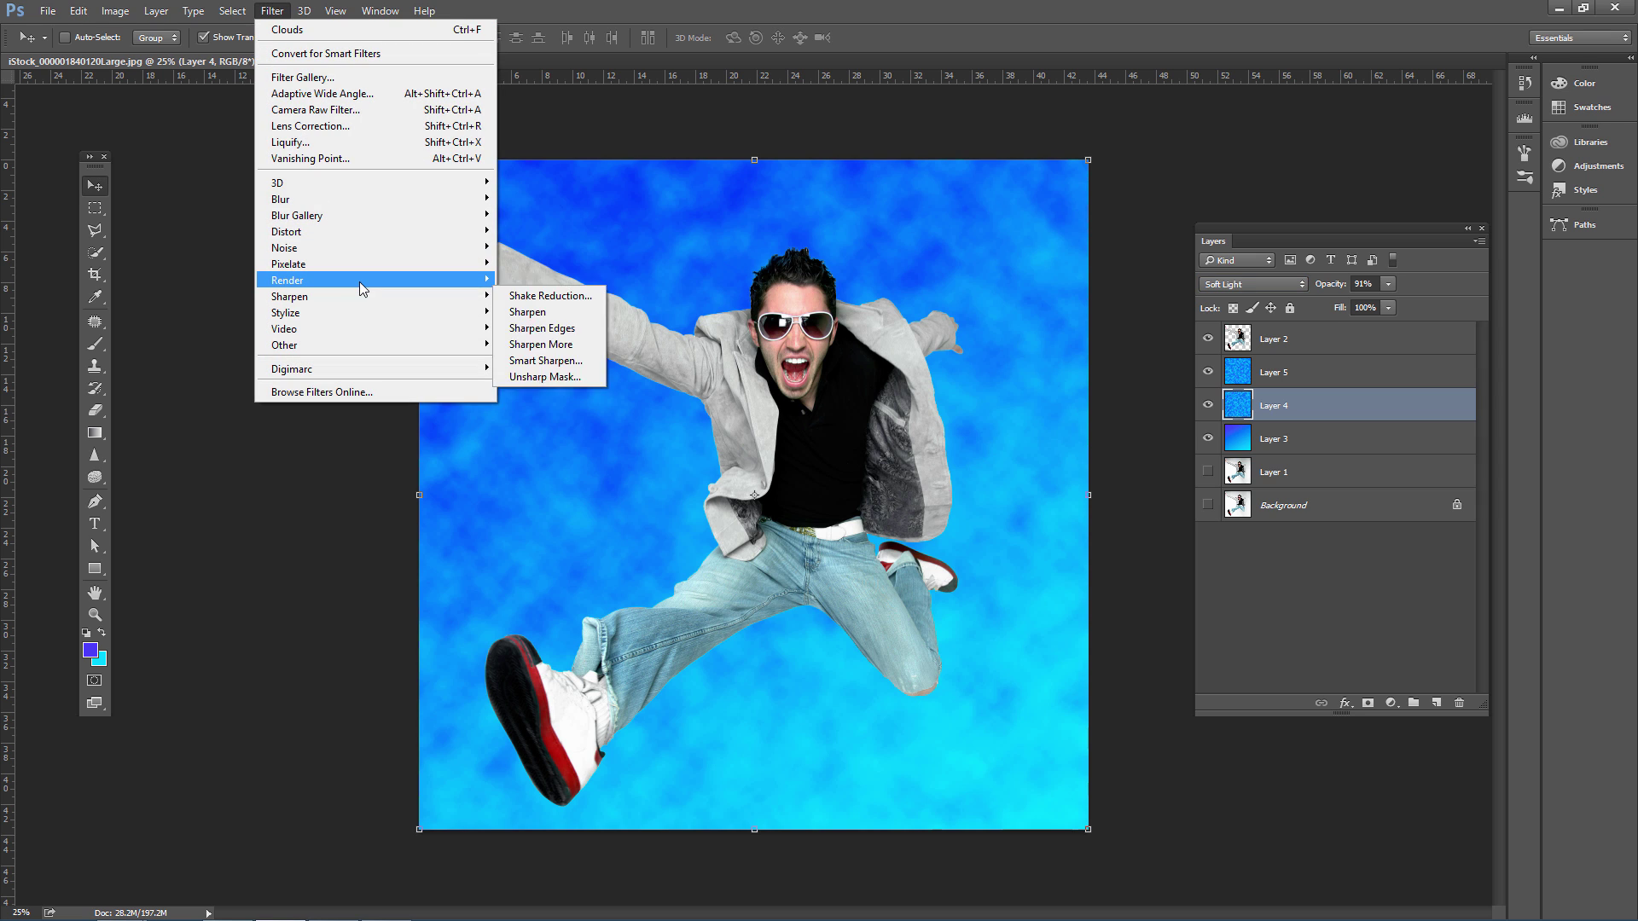
{"action": "mouse_move", "coordinate": [372, 282]}
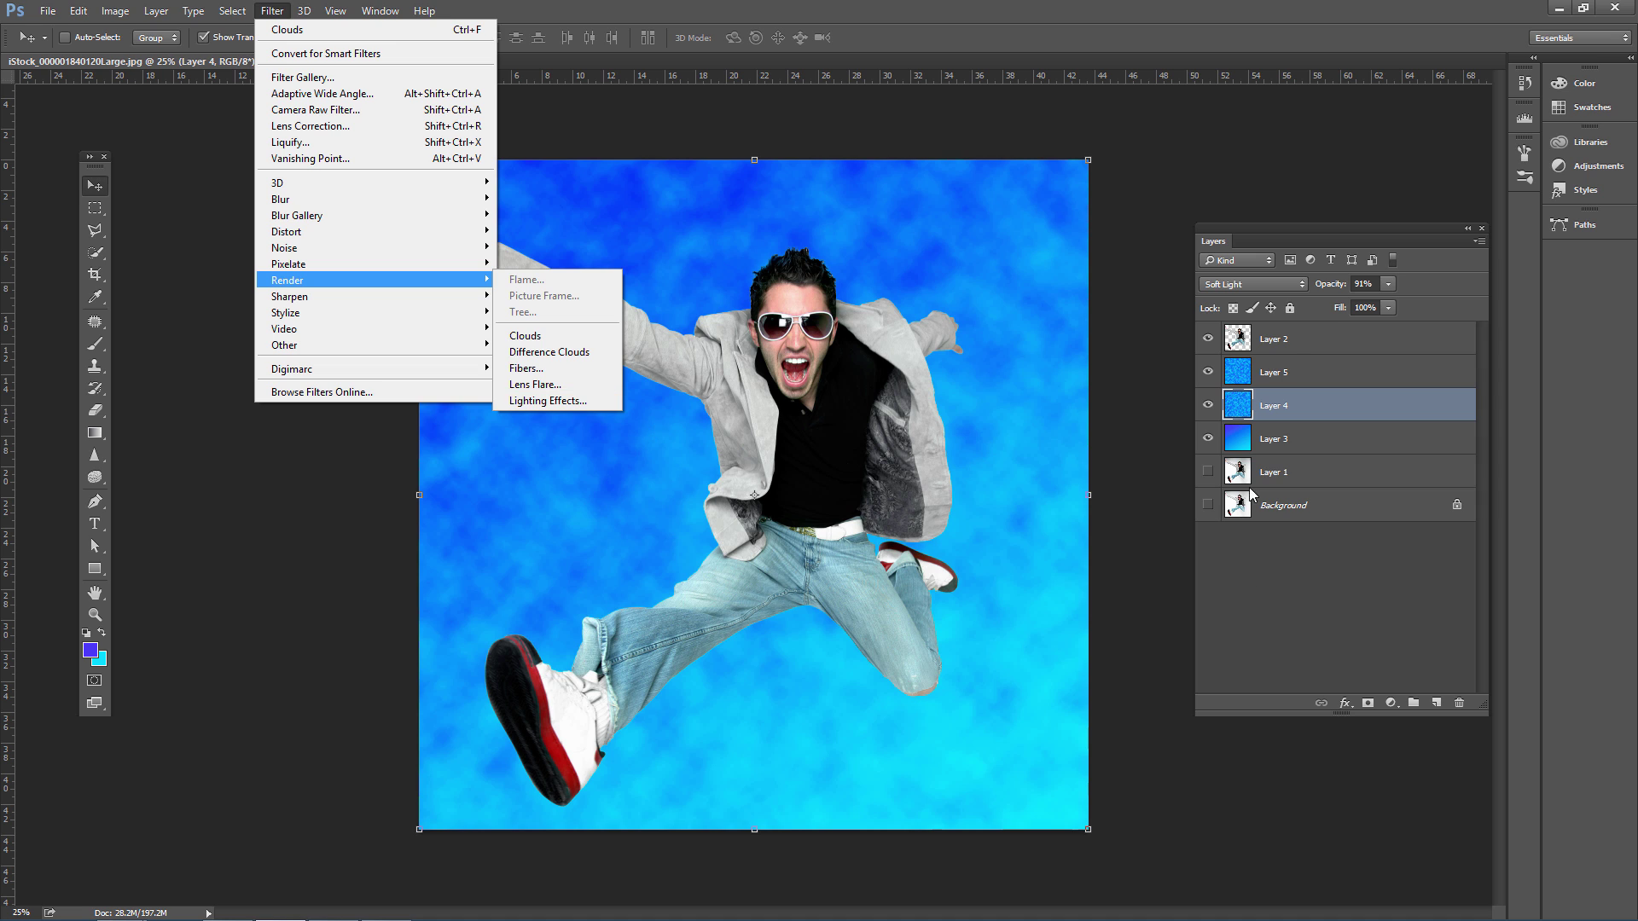
{"action": "left_click", "coordinate": [1292, 362]}
{"action": "left_click", "coordinate": [1288, 372]}
{"action": "left_click", "coordinate": [1436, 702]}
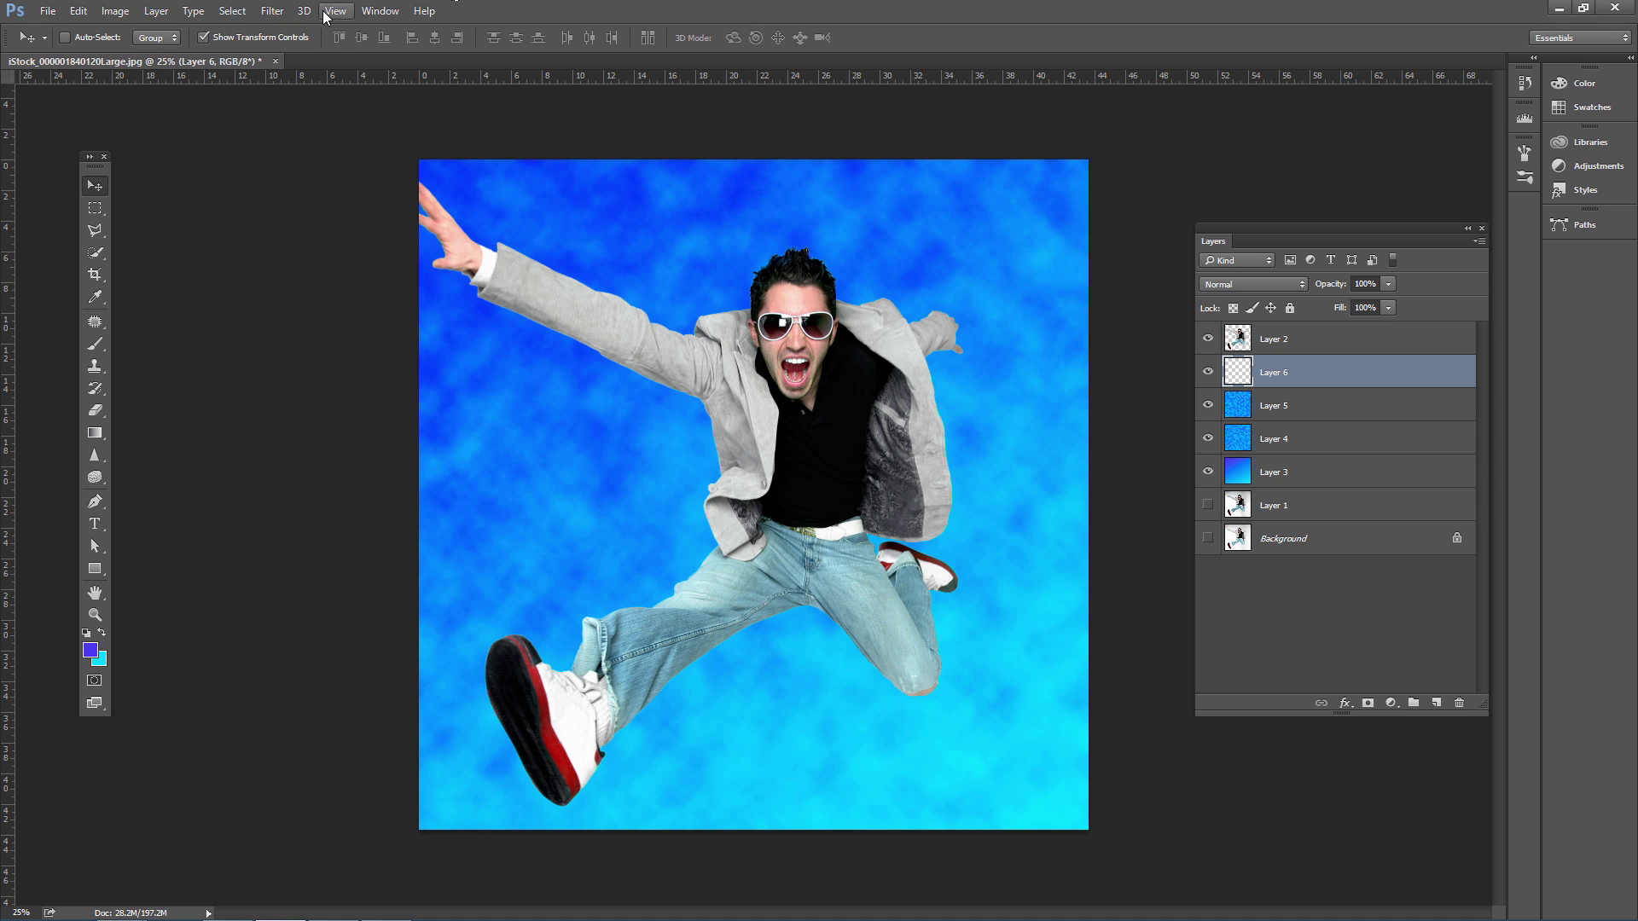
{"action": "key", "text": "alt+BackSpace"}
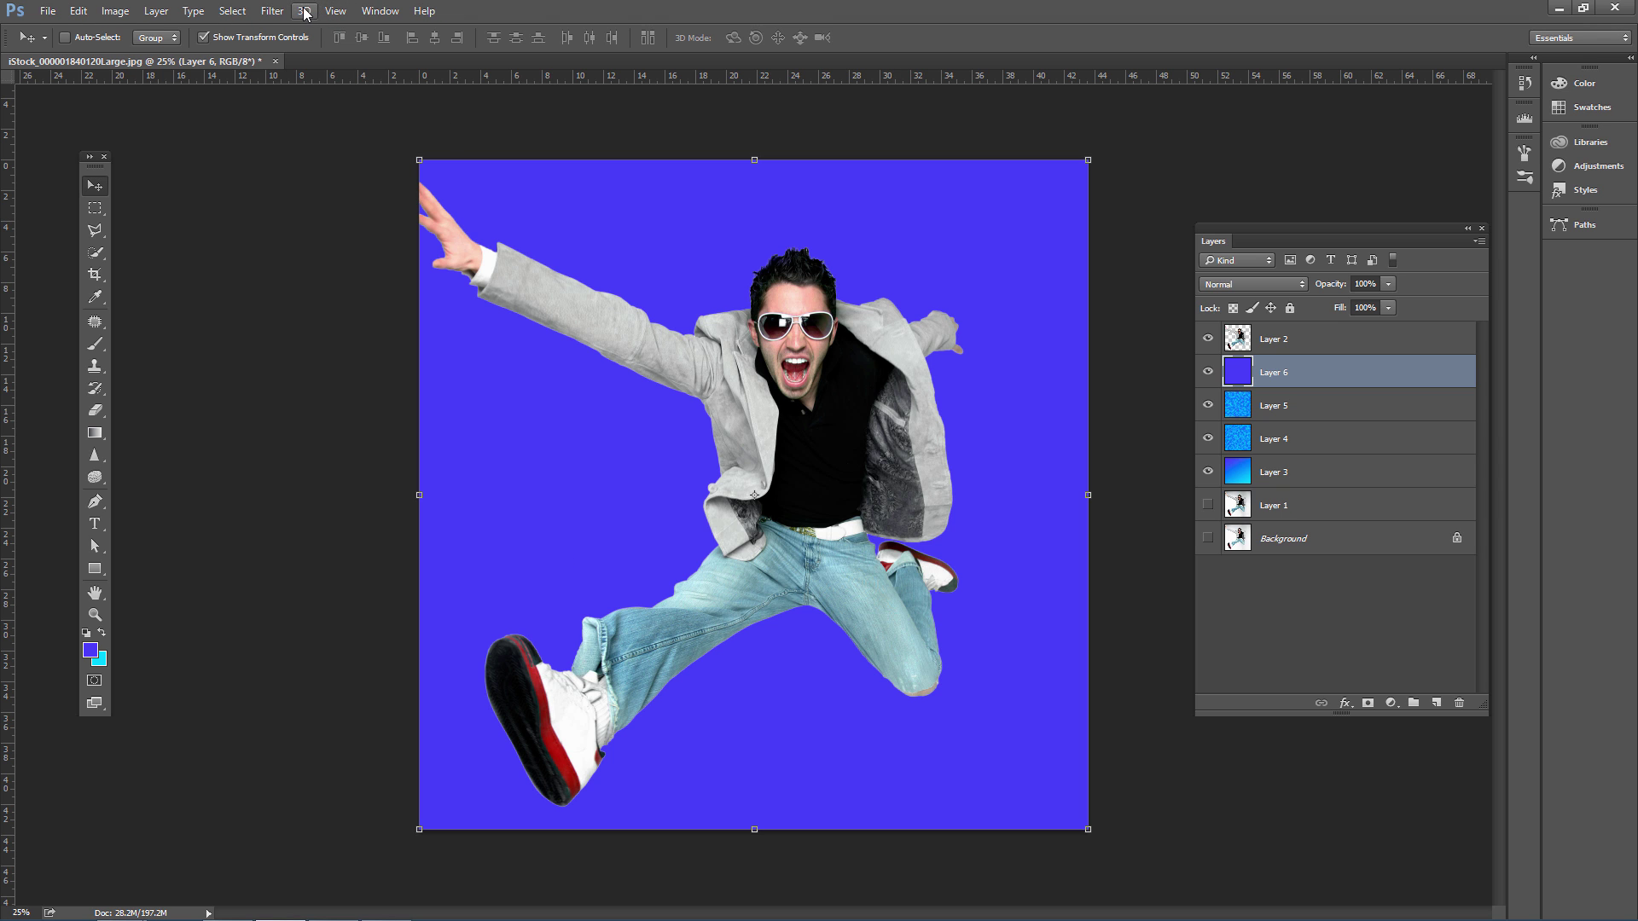
{"action": "left_click", "coordinate": [274, 12]}
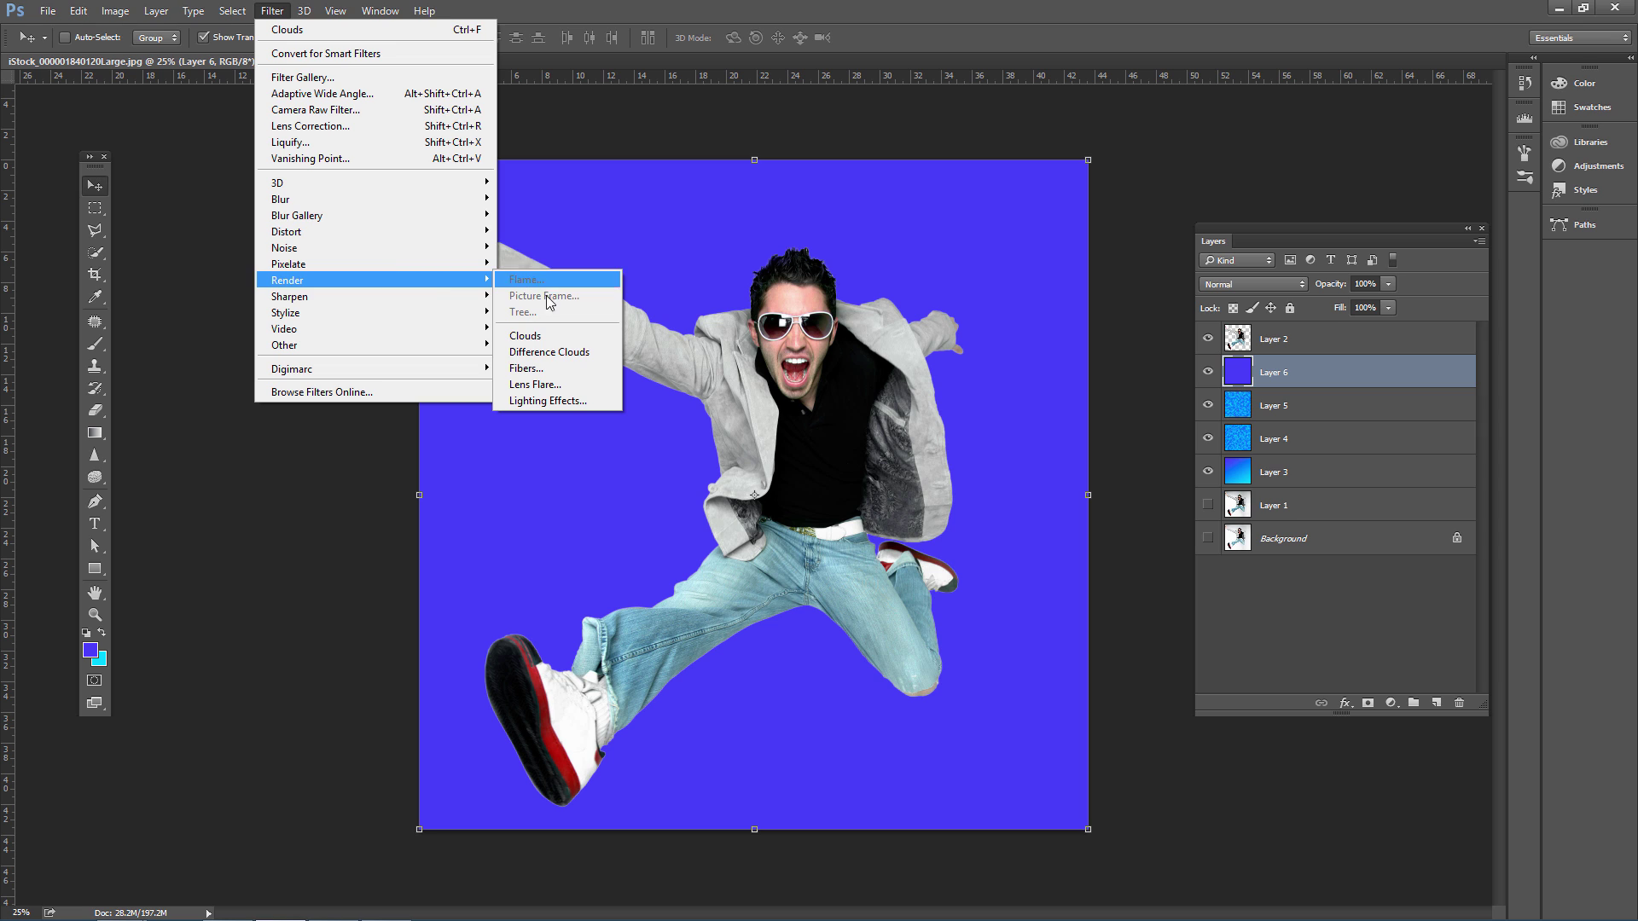
Step: Apply a Lighting Effects spotlight to Layer 6, enlarged into a big circle with stronger intensity
{"action": "left_click", "coordinate": [563, 401]}
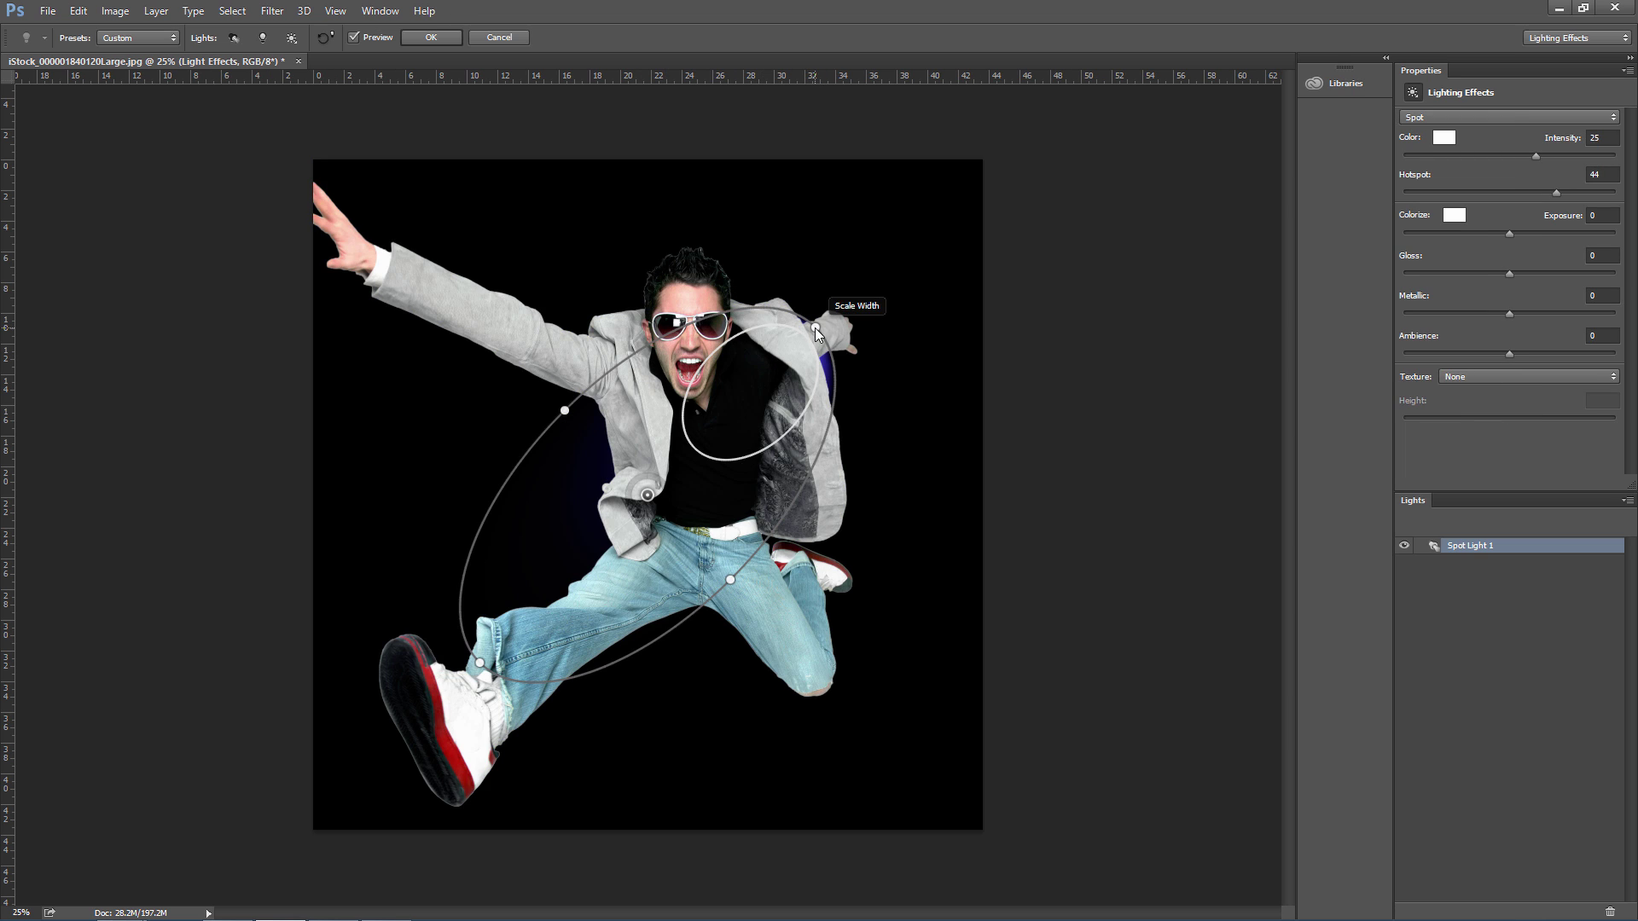
{"action": "left_click_drag", "start_coordinate": [815, 327], "coordinate": [905, 198]}
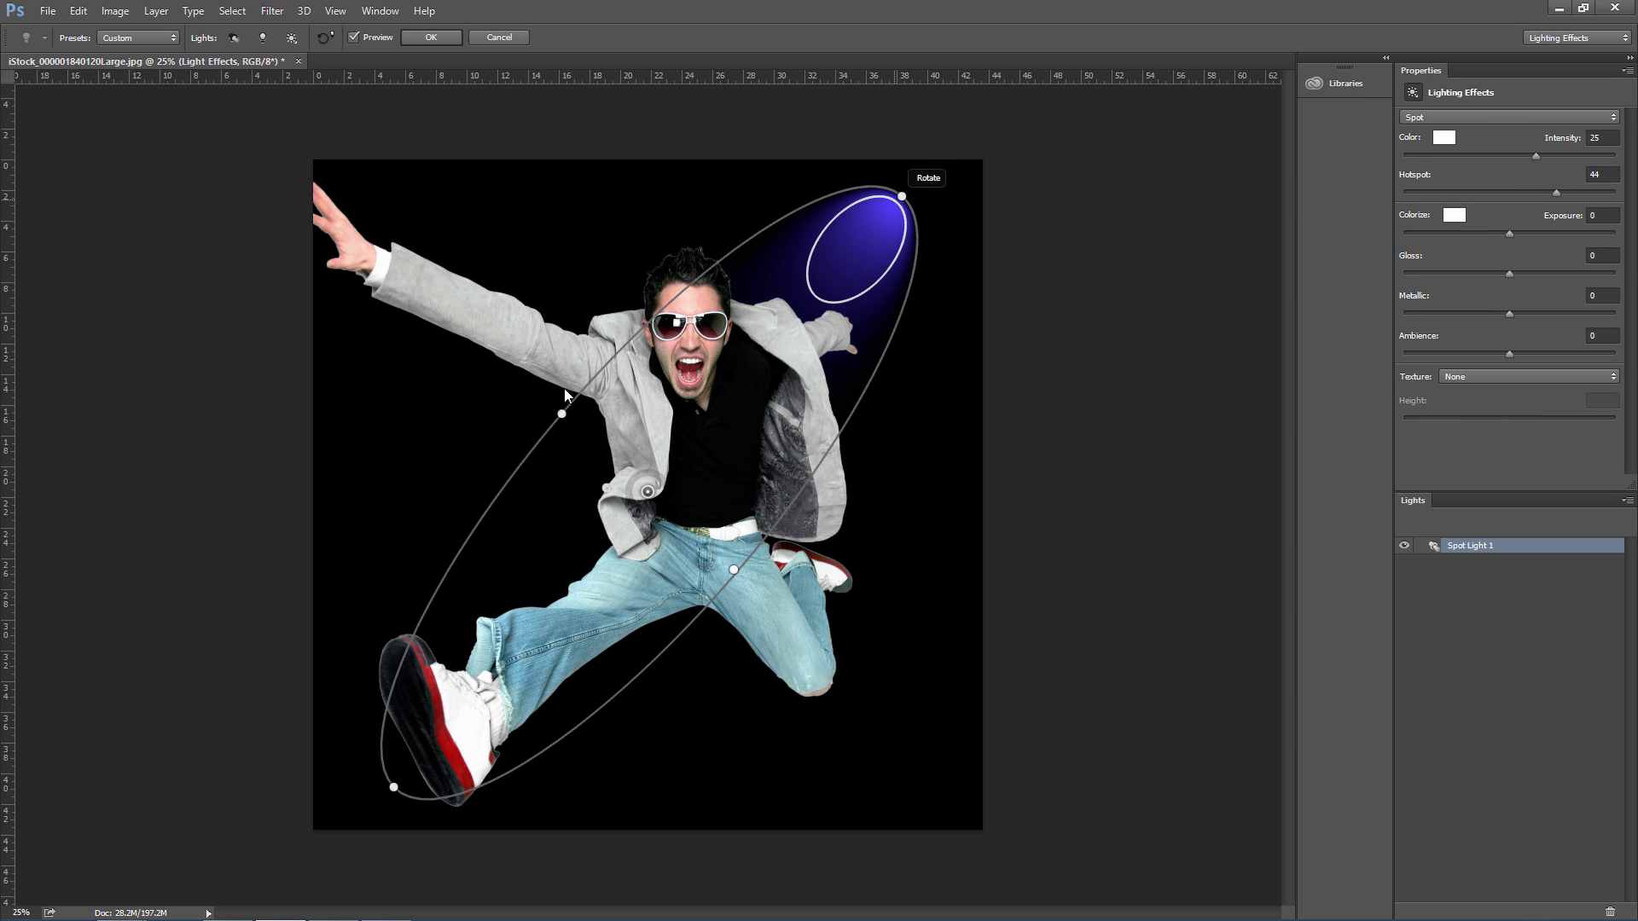
{"action": "left_click_drag", "start_coordinate": [563, 415], "coordinate": [313, 309]}
{"action": "left_click_drag", "start_coordinate": [1535, 155], "coordinate": [1521, 274]}
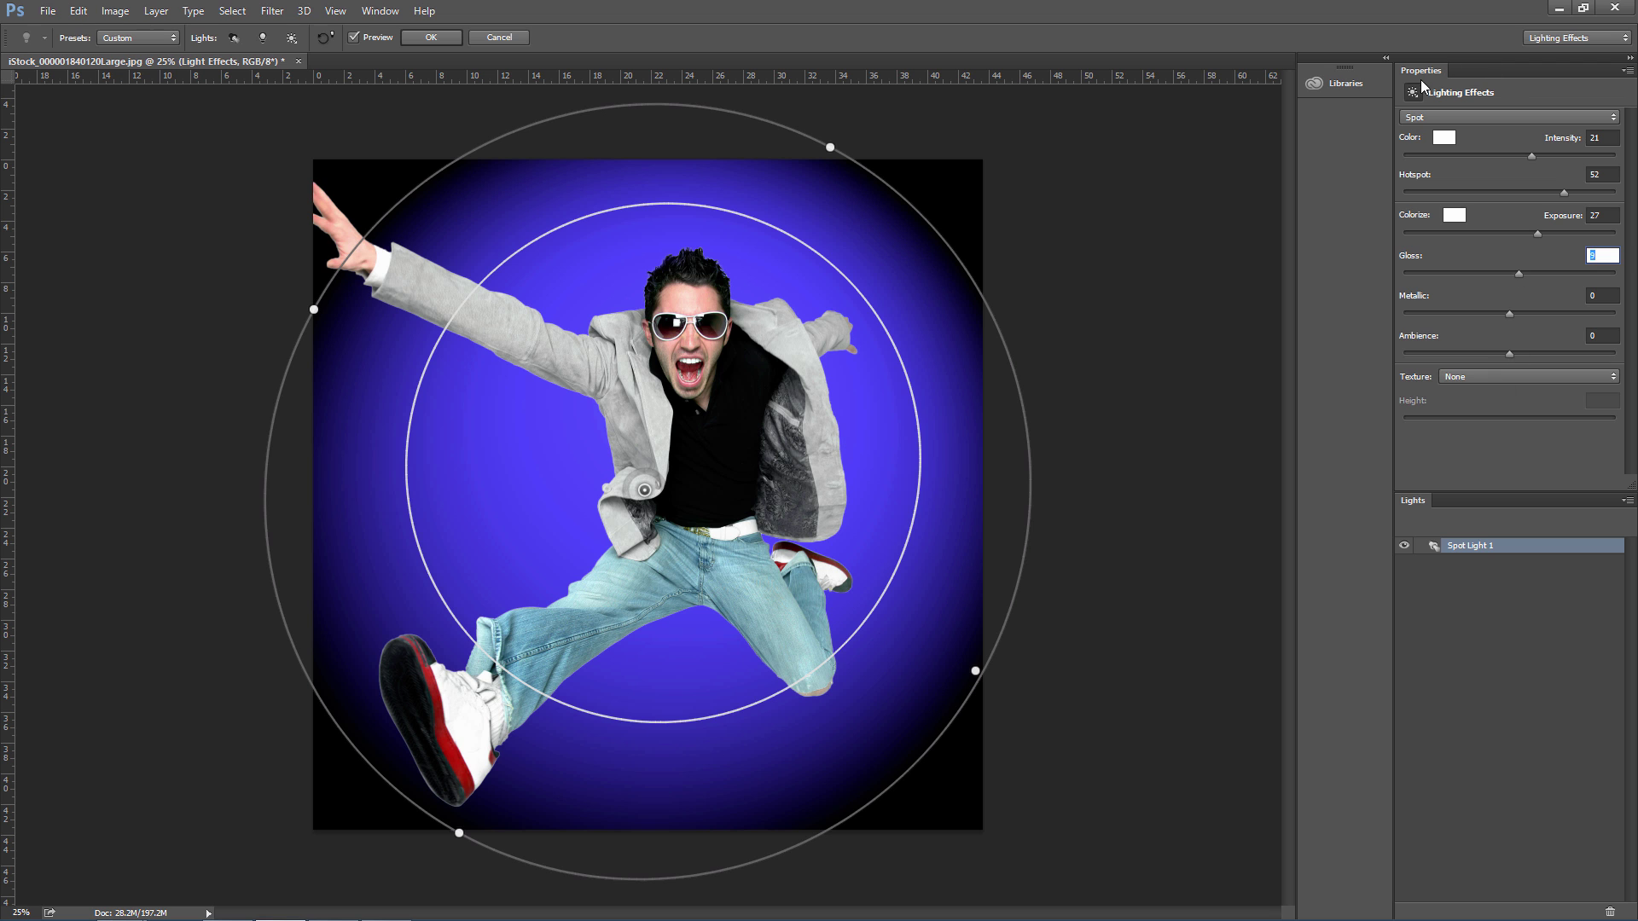
{"action": "left_click_drag", "start_coordinate": [1433, 70], "coordinate": [1010, 117]}
{"action": "left_click_drag", "start_coordinate": [1101, 537], "coordinate": [1097, 415]}
{"action": "key", "text": "Return"}
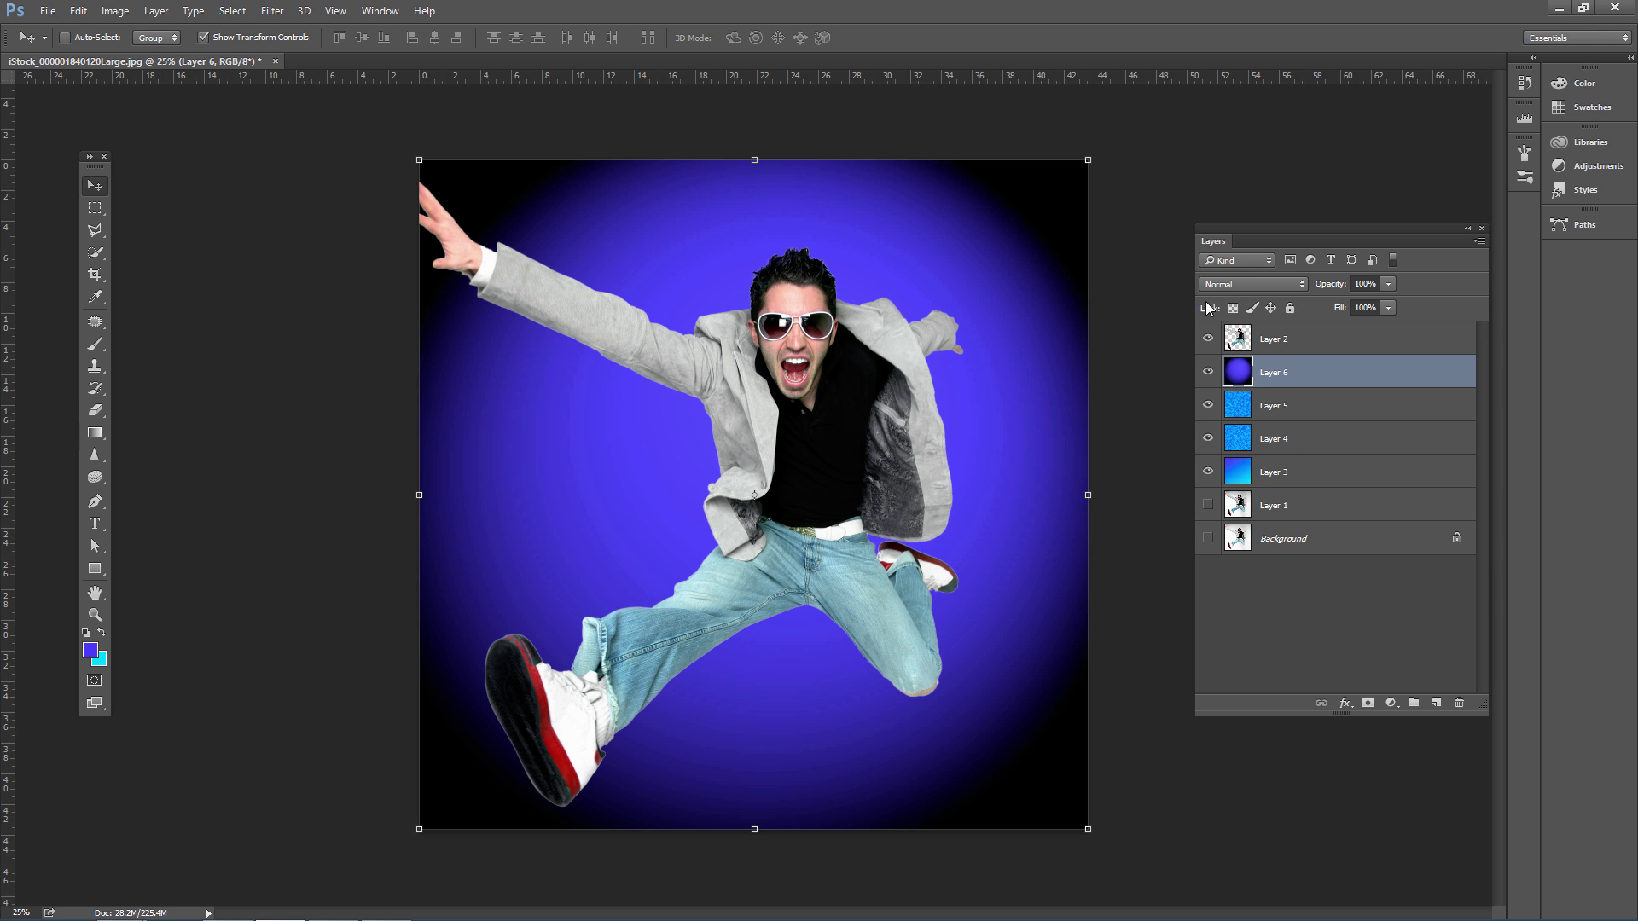
Step: Try Multiply on Layer 6 at 36% opacity, then return it to Normal
{"action": "left_click", "coordinate": [1293, 284]}
{"action": "left_click", "coordinate": [1254, 329]}
{"action": "left_click", "coordinate": [1387, 284]}
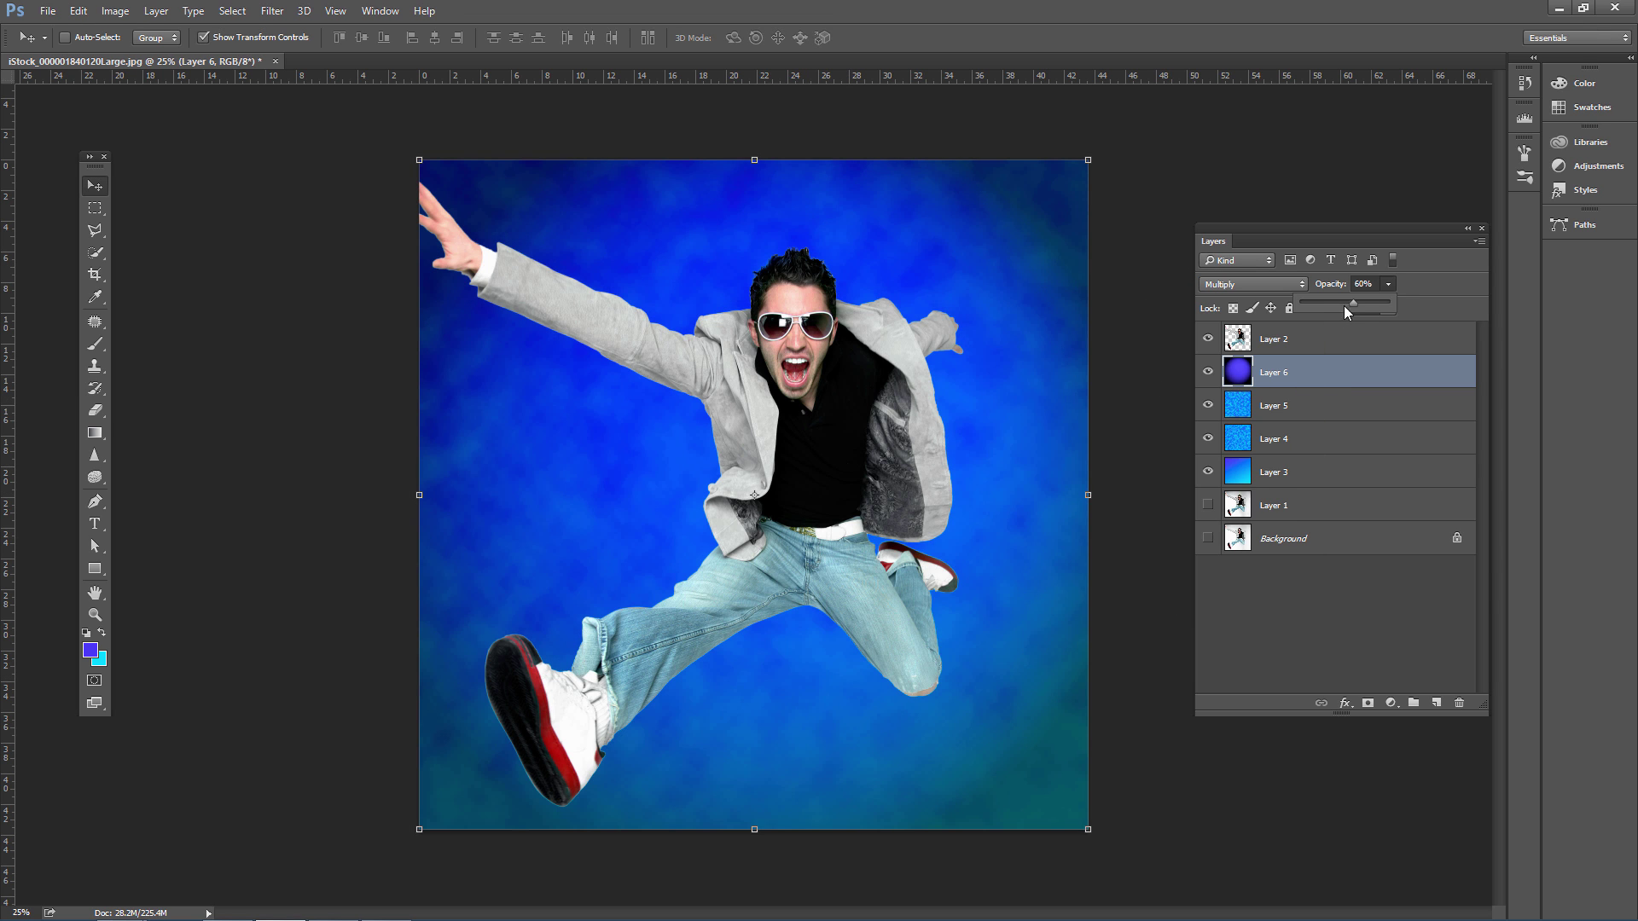
{"action": "left_click_drag", "start_coordinate": [1344, 305], "coordinate": [1354, 303]}
{"action": "left_click", "coordinate": [1252, 284]}
{"action": "left_click", "coordinate": [1228, 298]}
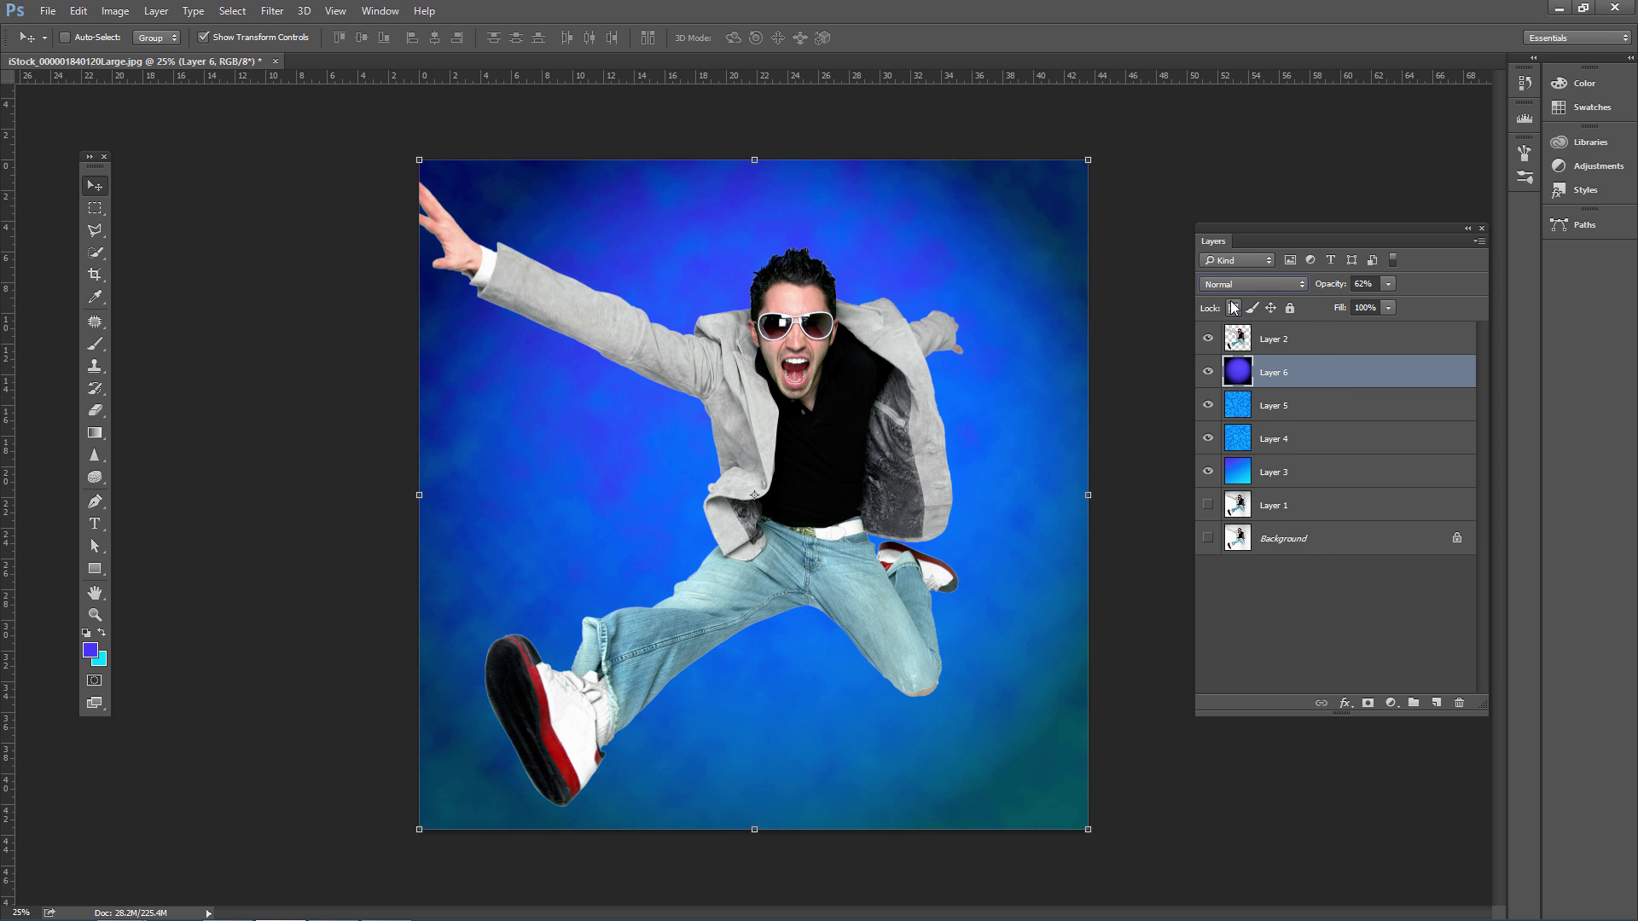
Step: Preview Vivid Light, Pin Light, Lighten and Multiply blending on Layer 6
{"action": "left_click", "coordinate": [1272, 282]}
{"action": "left_click", "coordinate": [1241, 484]}
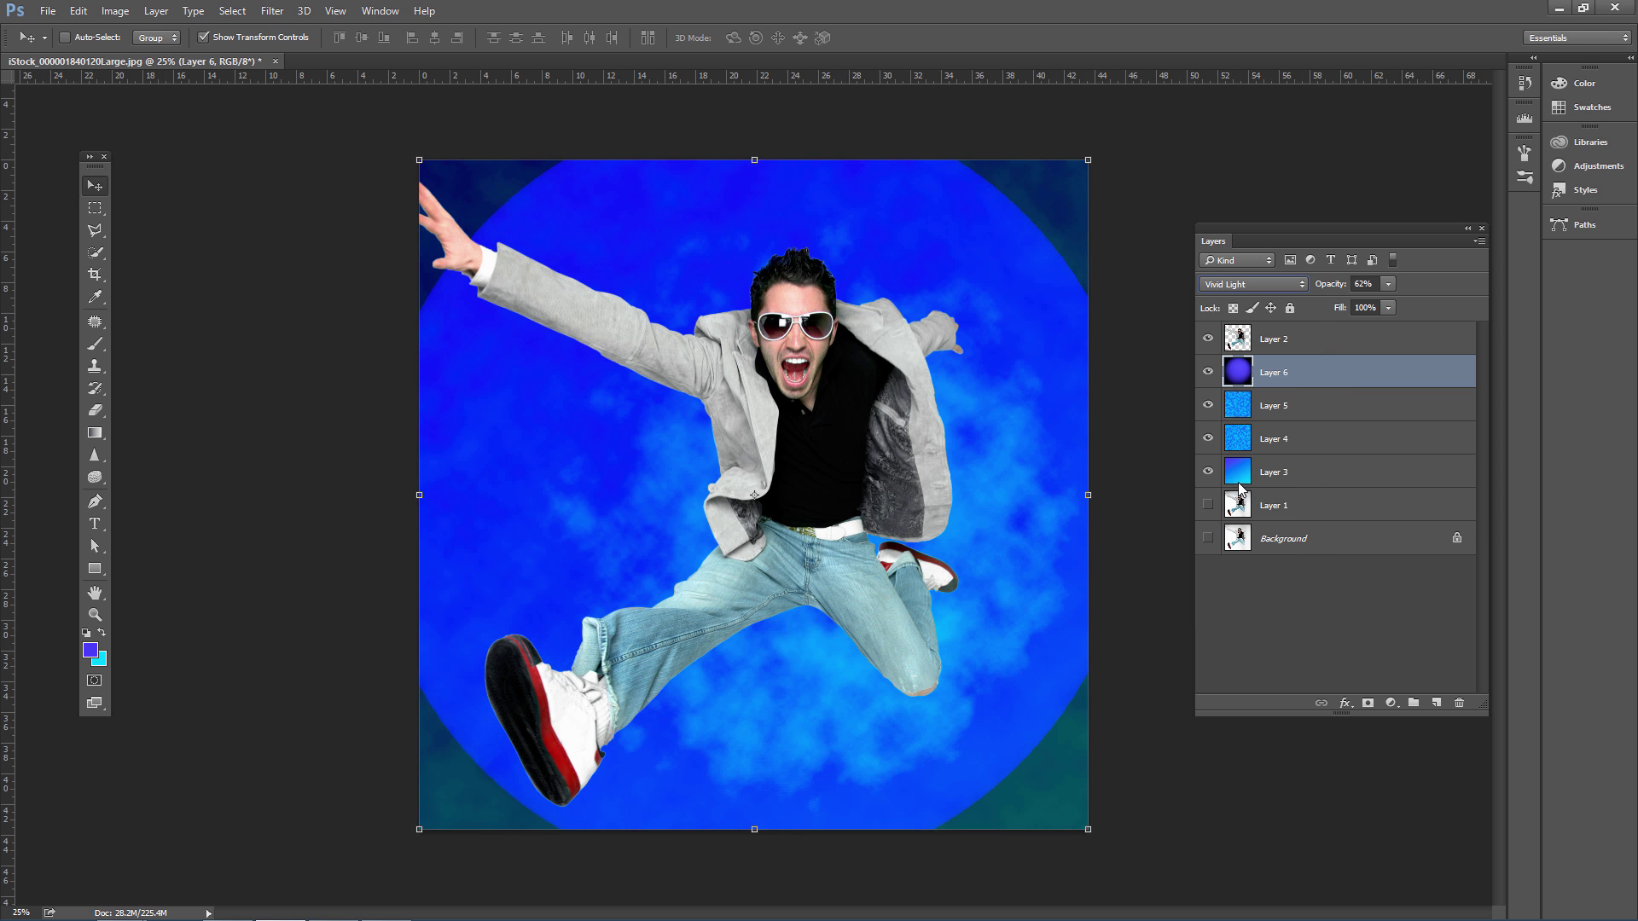
{"action": "left_click", "coordinate": [1271, 287]}
{"action": "left_click", "coordinate": [1254, 509]}
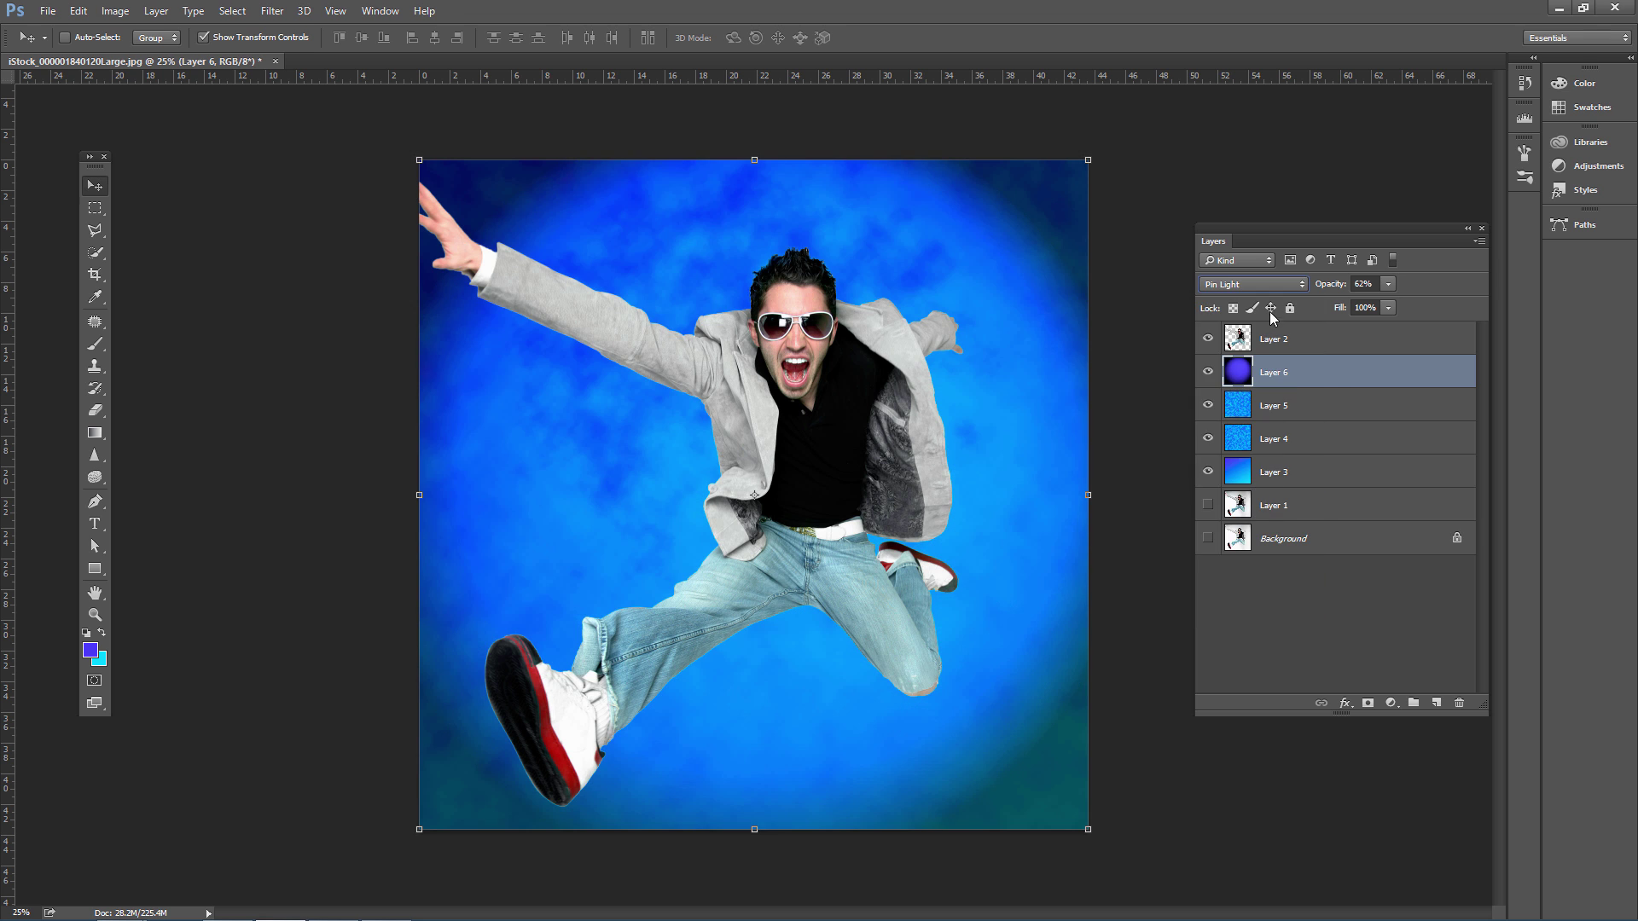
{"action": "left_click", "coordinate": [1271, 286]}
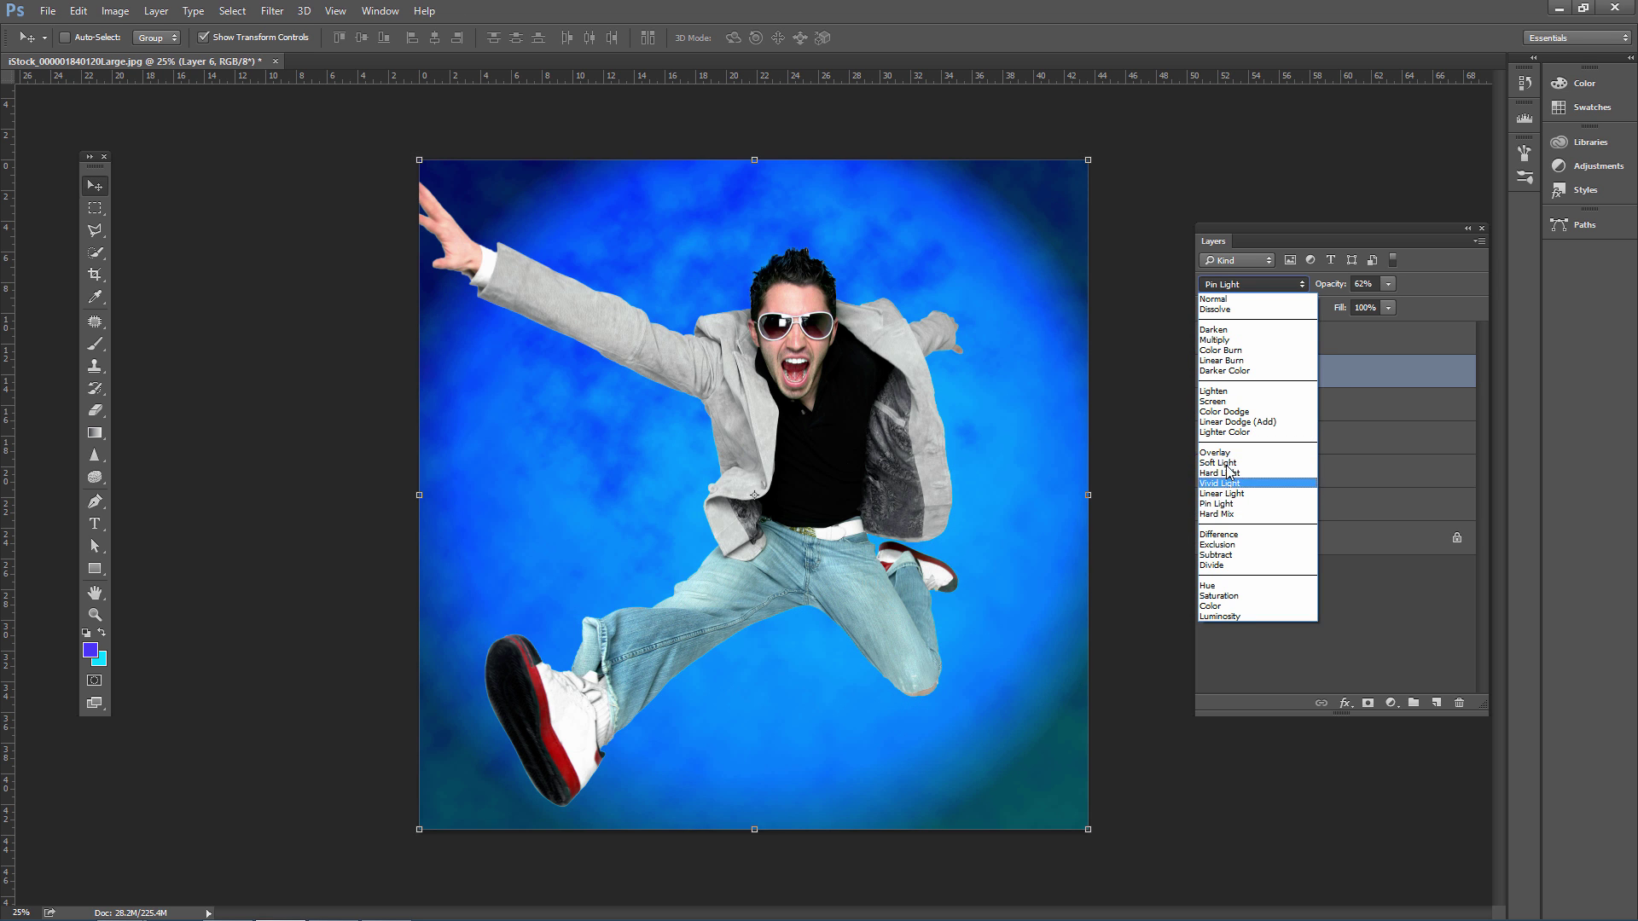
{"action": "left_click", "coordinate": [1228, 390]}
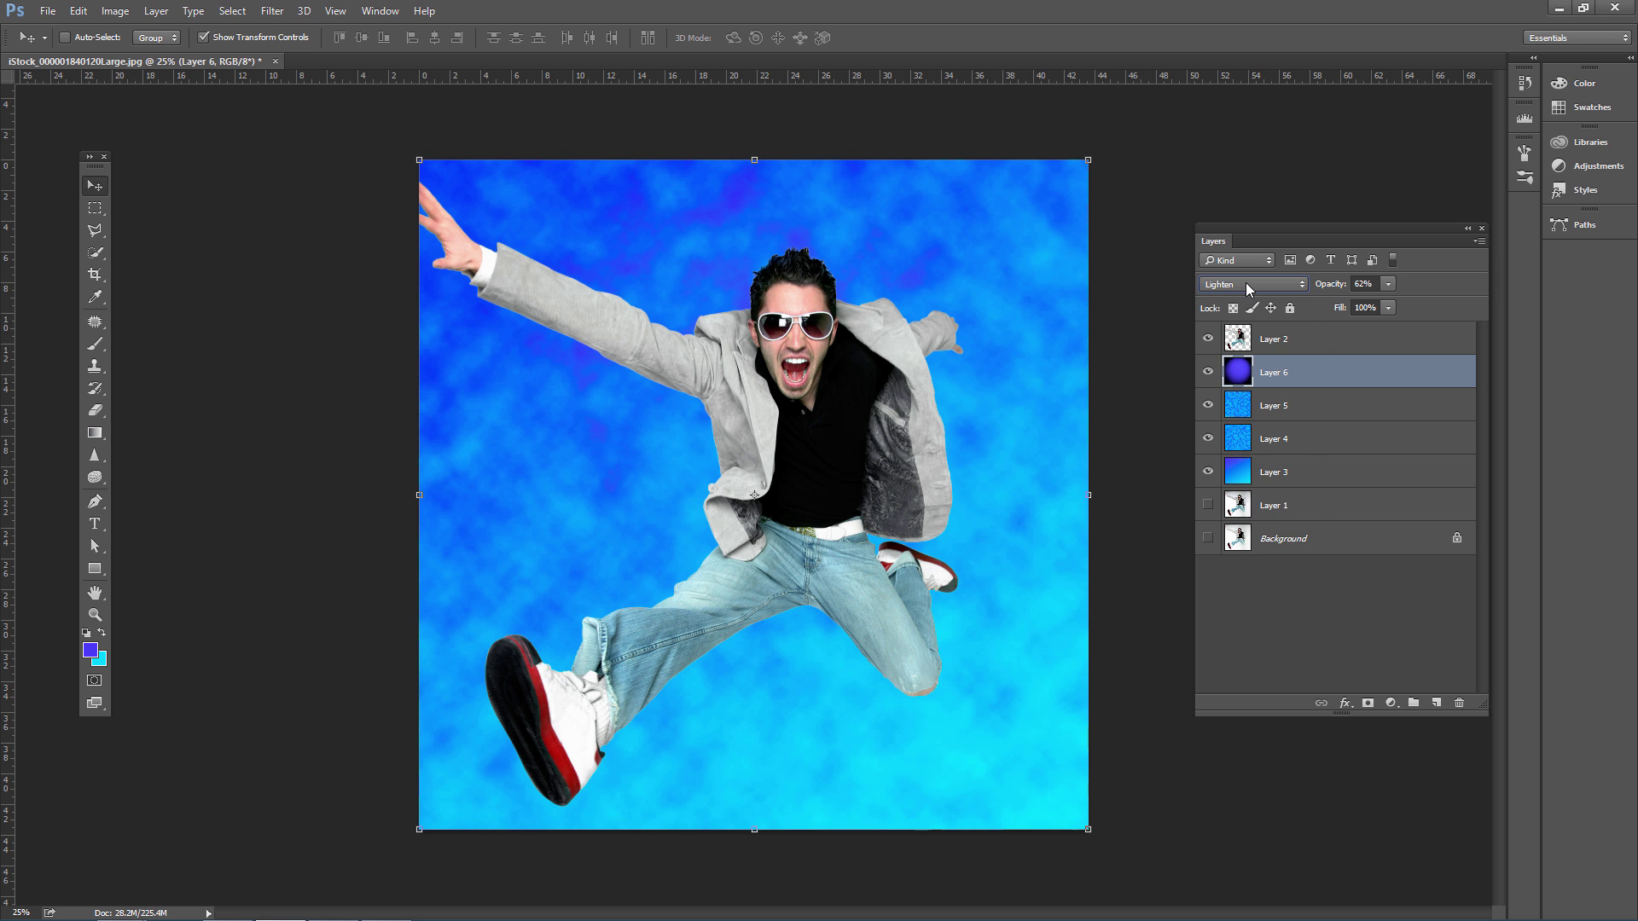
{"action": "left_click", "coordinate": [1246, 284]}
{"action": "left_click", "coordinate": [1245, 285]}
{"action": "left_click", "coordinate": [1246, 285]}
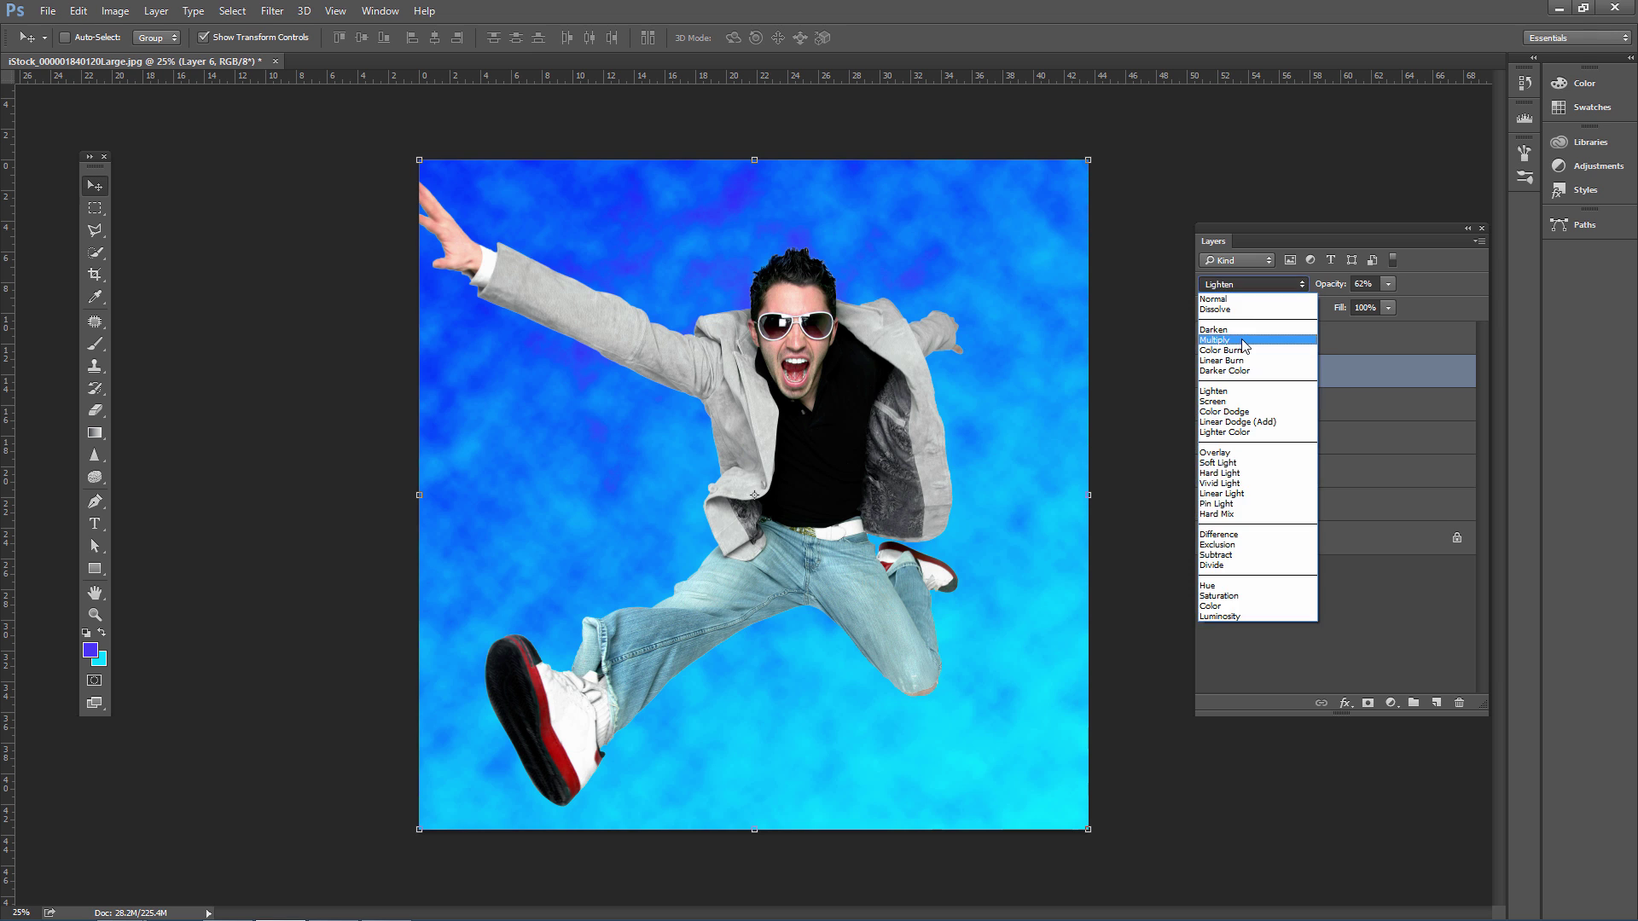
{"action": "left_click", "coordinate": [1220, 339]}
{"action": "left_click", "coordinate": [1249, 283]}
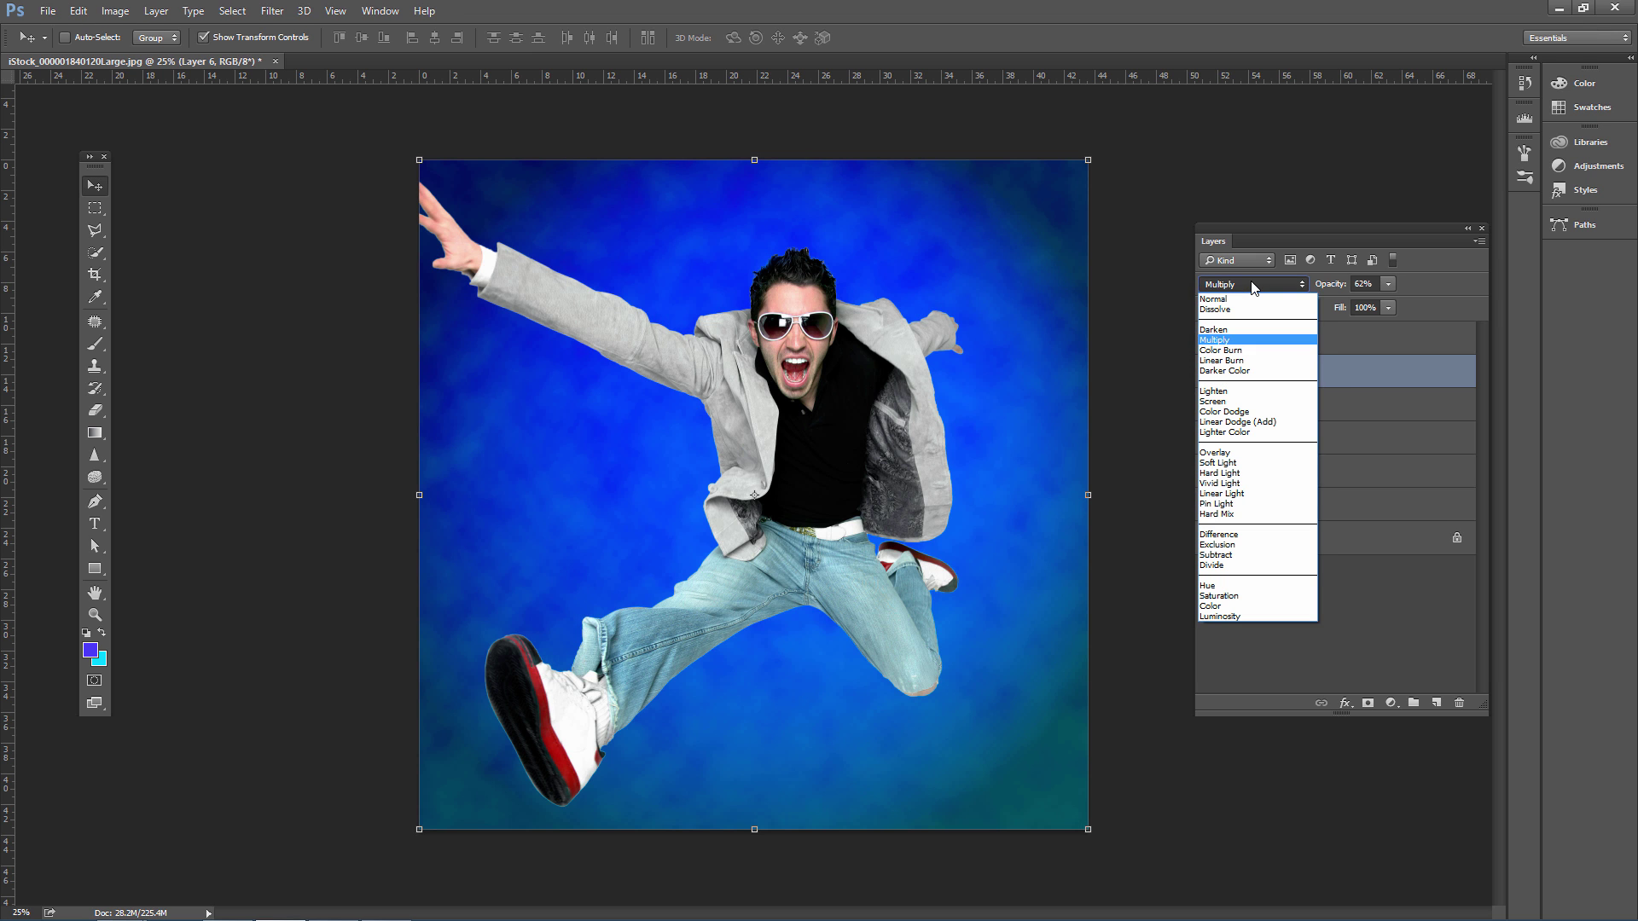
{"action": "left_click", "coordinate": [1246, 333]}
Step: Set Layer 6 back to Normal blending at 50% opacity
{"action": "key", "text": "shift+alt+n"}
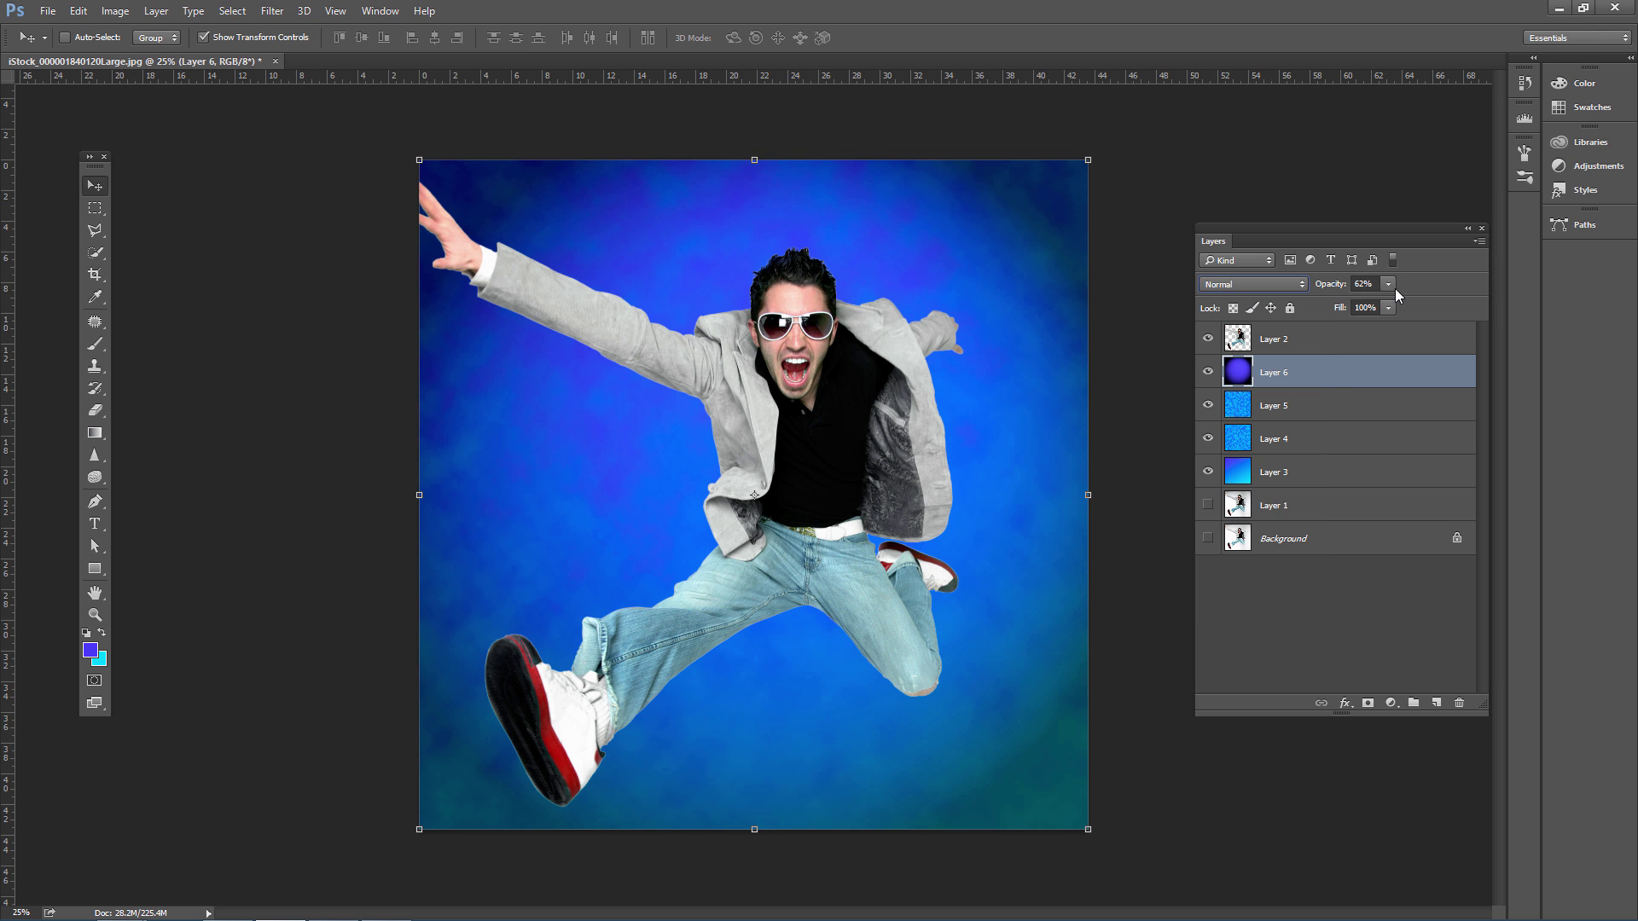
{"action": "left_click_drag", "start_coordinate": [1363, 304], "coordinate": [1379, 307]}
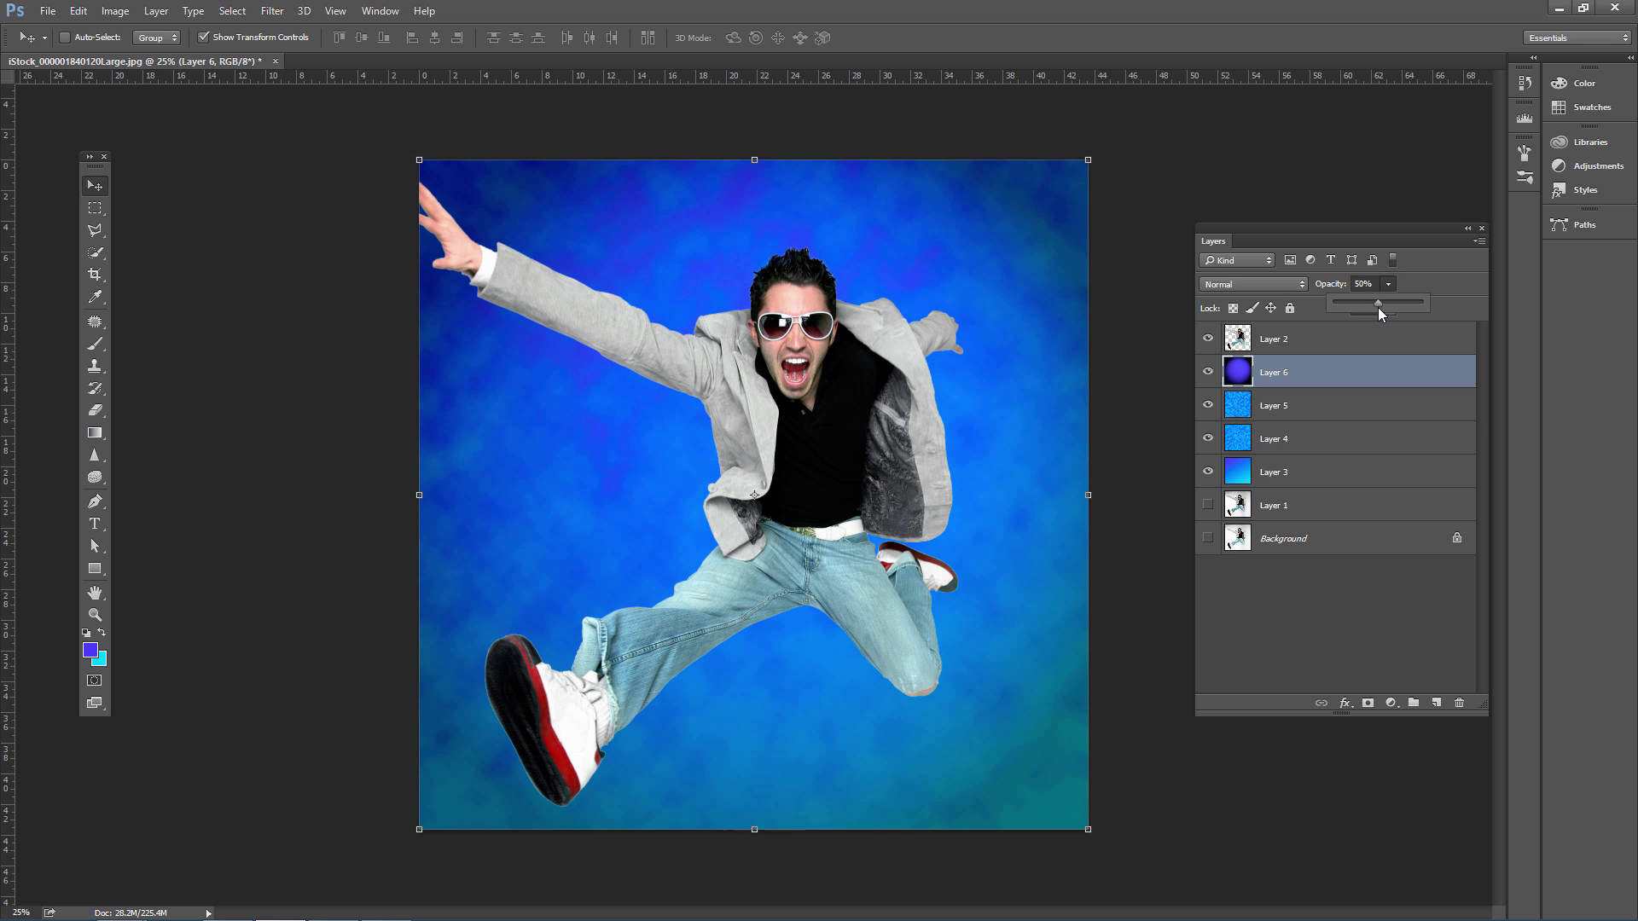
{"action": "left_click", "coordinate": [86, 213]}
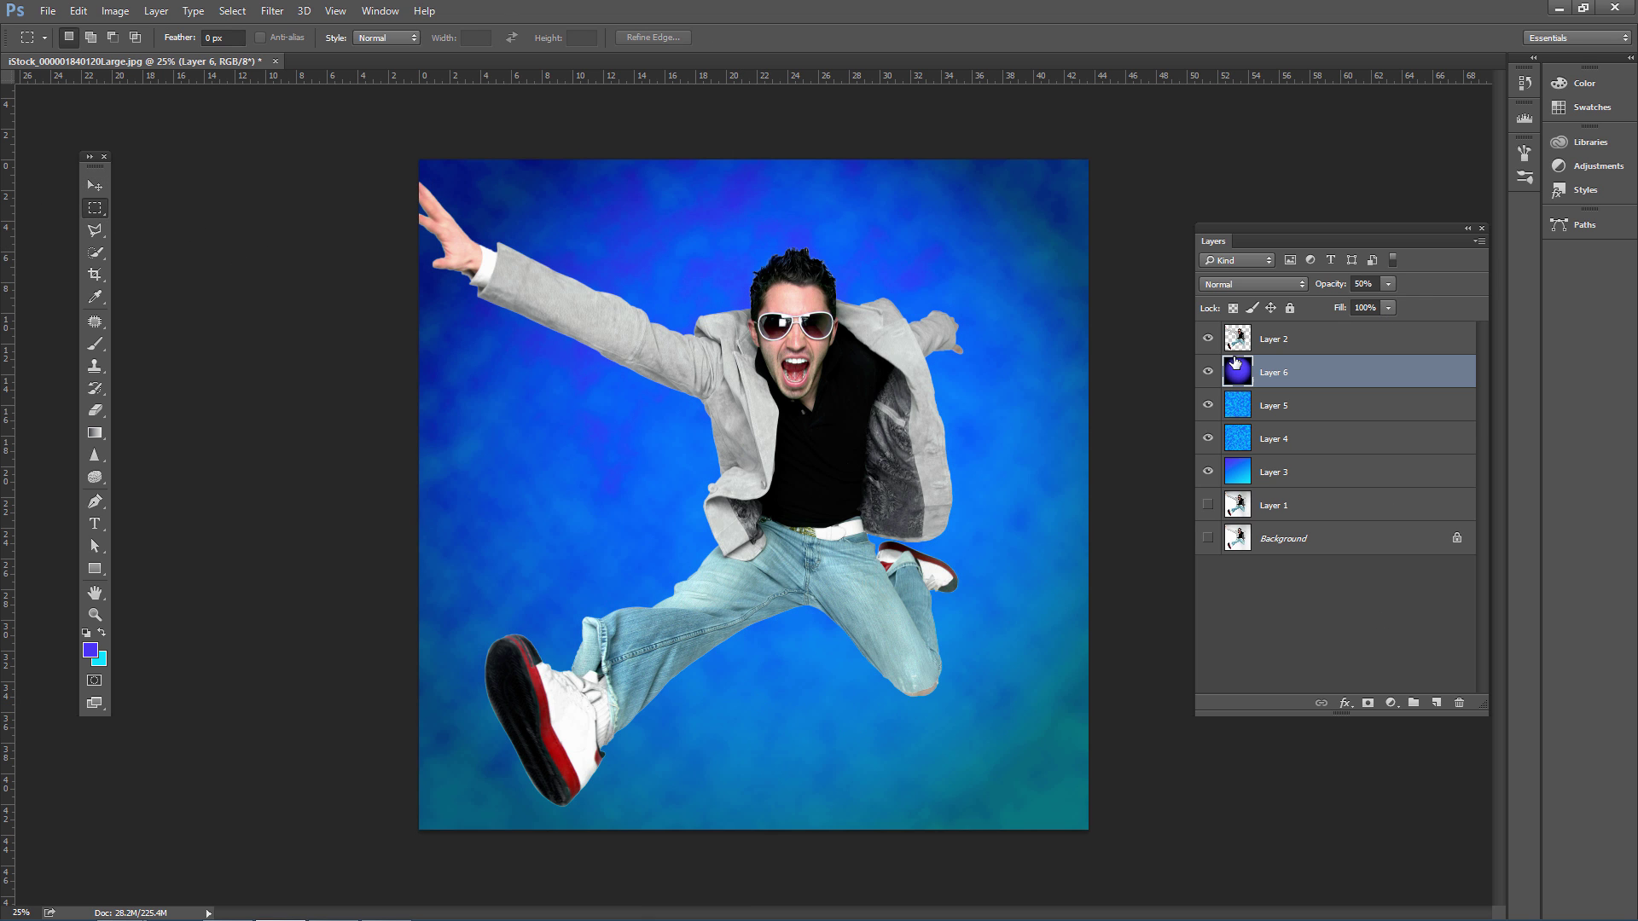
{"action": "left_click", "coordinate": [1208, 371]}
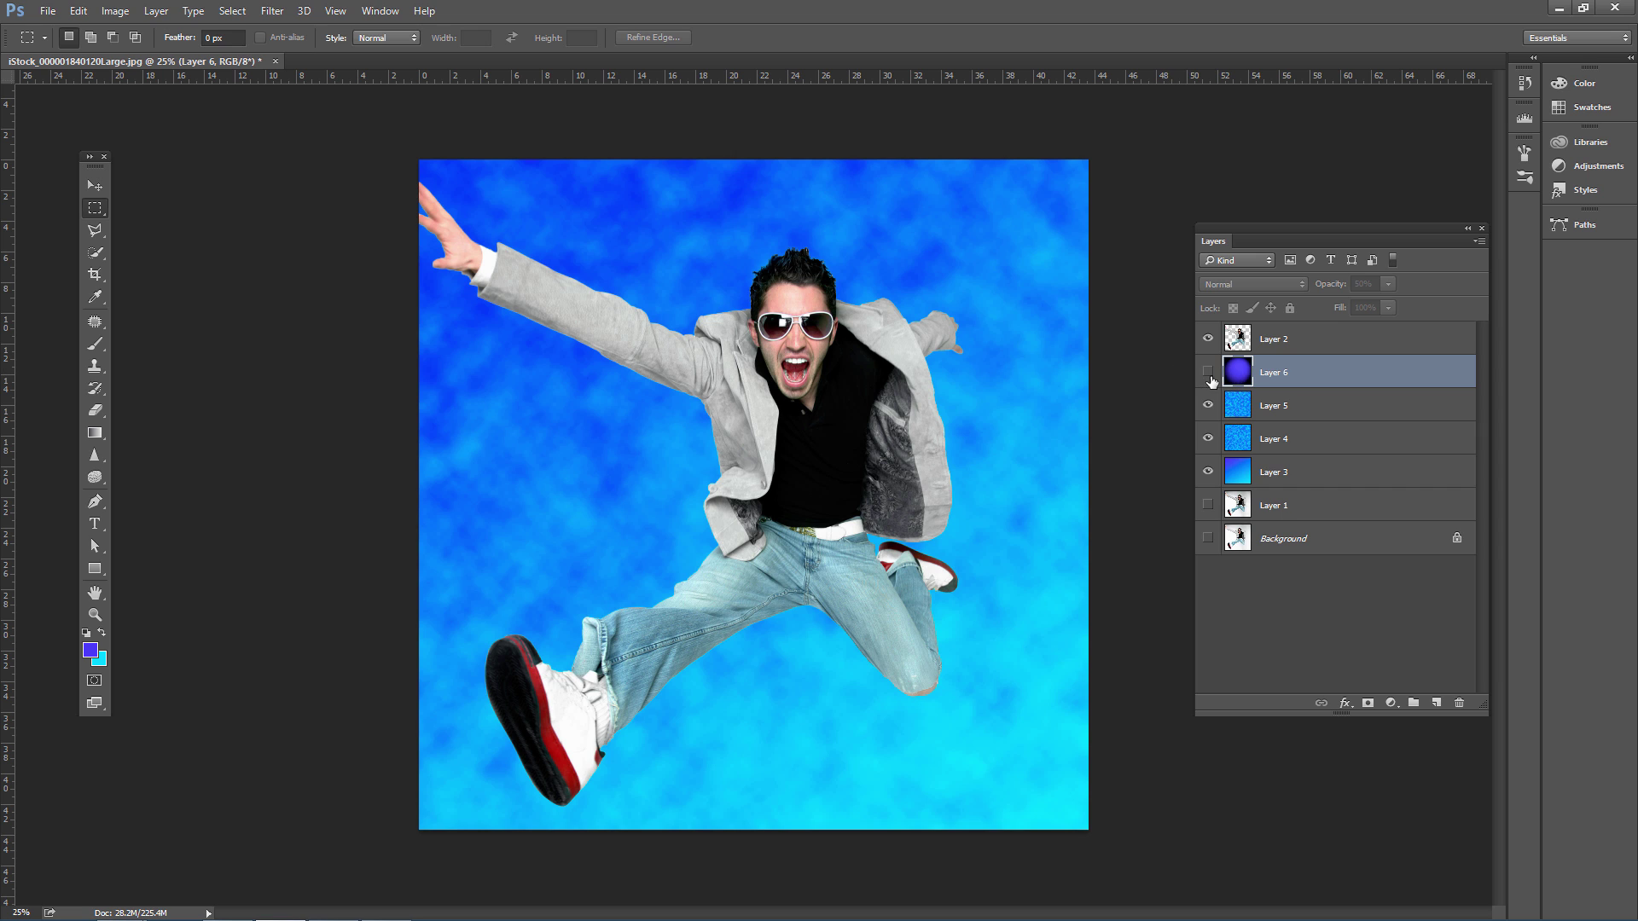
{"action": "left_click", "coordinate": [1208, 372]}
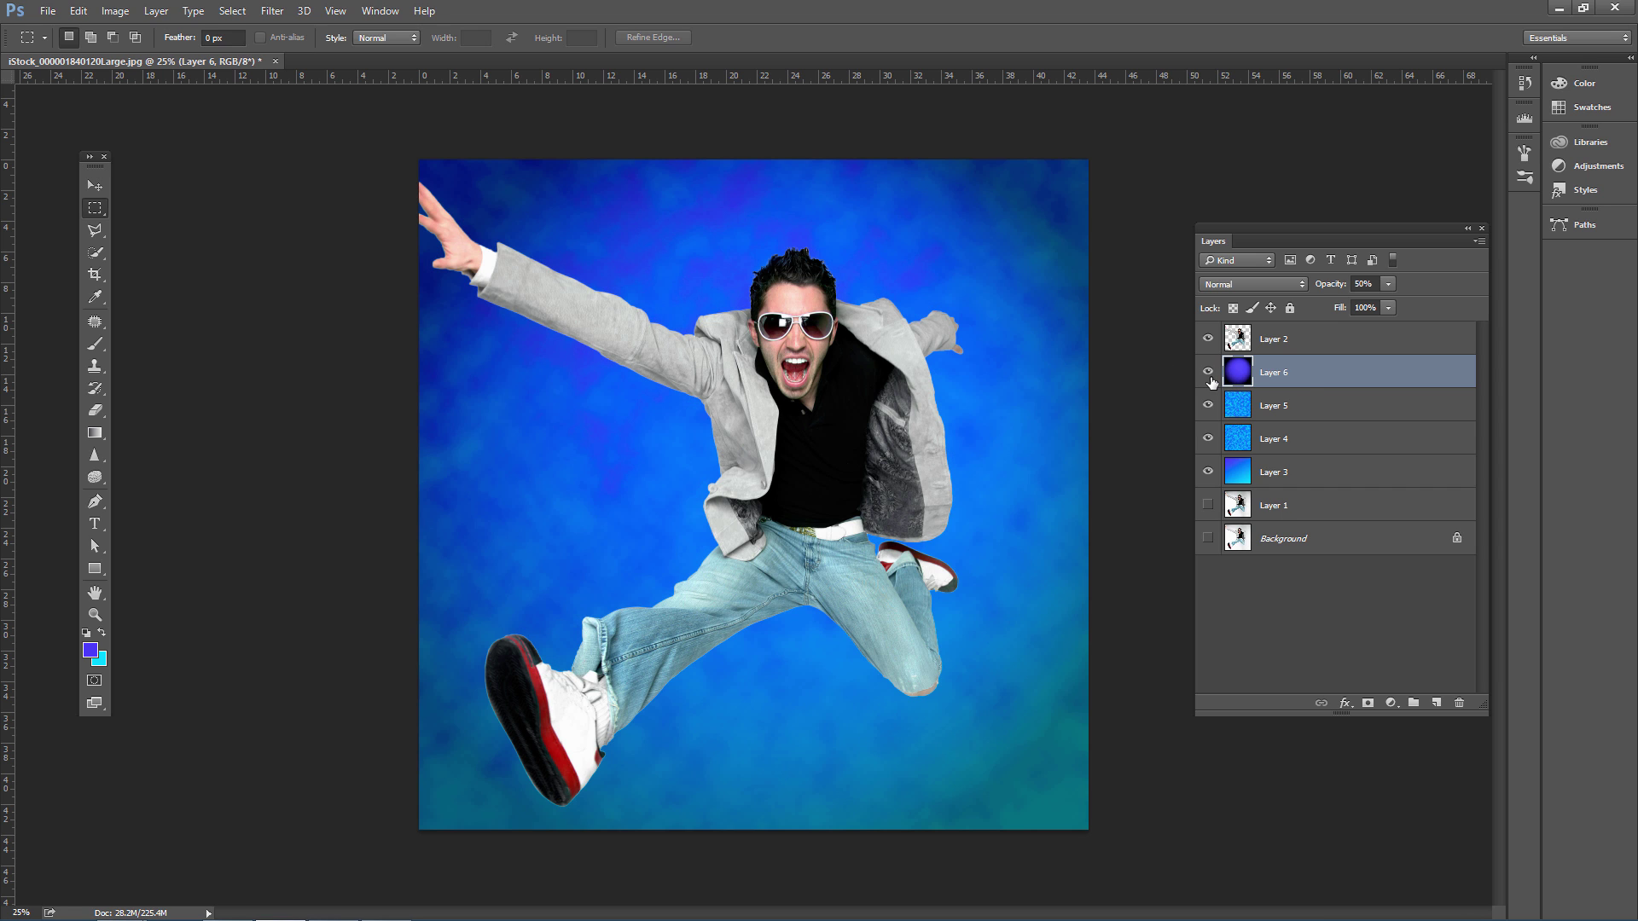